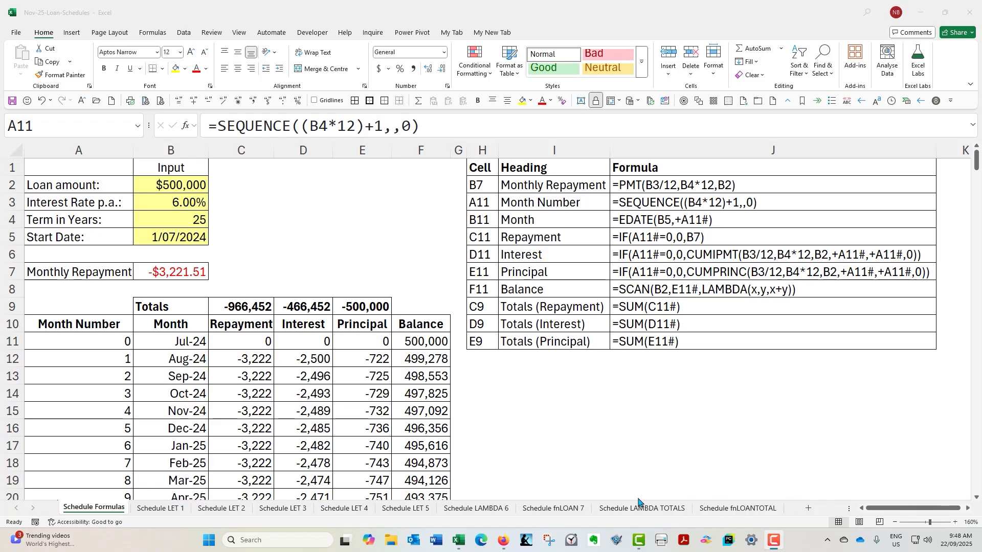
Step: Examine the fnLOAN formula in cell A11 of the Schedule fnLOAN 7 sheet, including its B2 to B5 arguments
{"action": "left_click", "coordinate": [555, 509]}
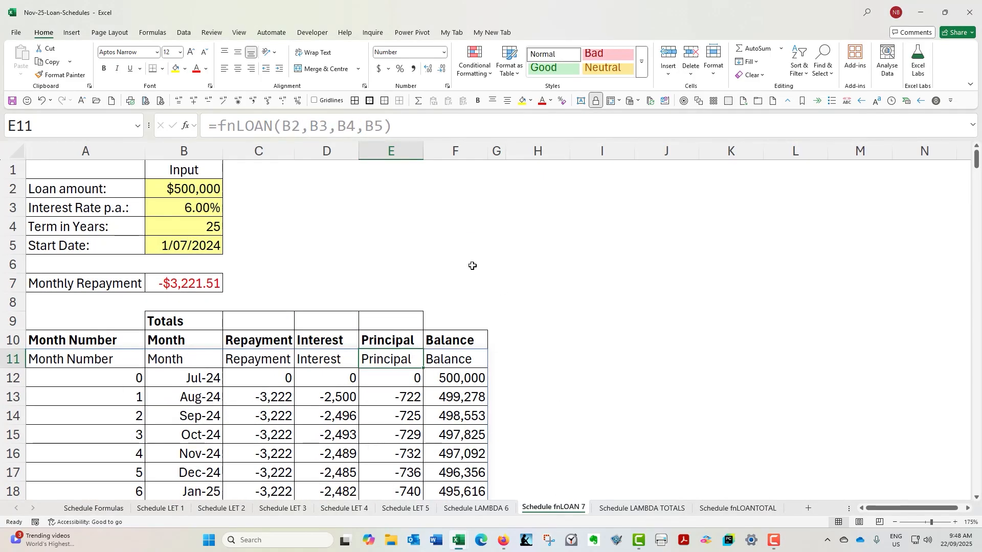
{"action": "left_click", "coordinate": [123, 358]}
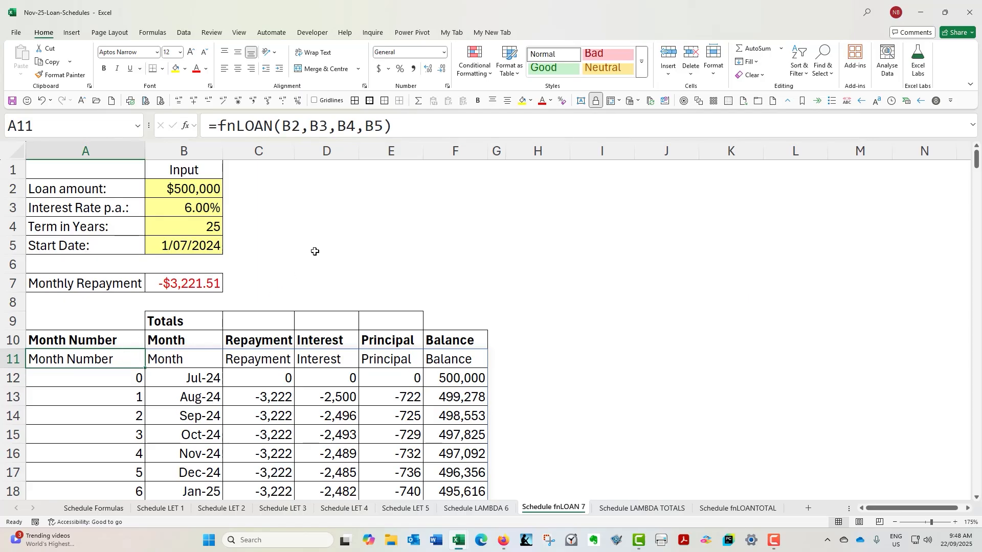
{"action": "mouse_move", "coordinate": [236, 125]}
{"action": "left_mouse_down"}
{"action": "mouse_move", "coordinate": [282, 125]}
{"action": "mouse_move", "coordinate": [236, 126]}
{"action": "left_mouse_up"}
{"action": "left_click", "coordinate": [220, 124]}
{"action": "left_click", "coordinate": [274, 127]}
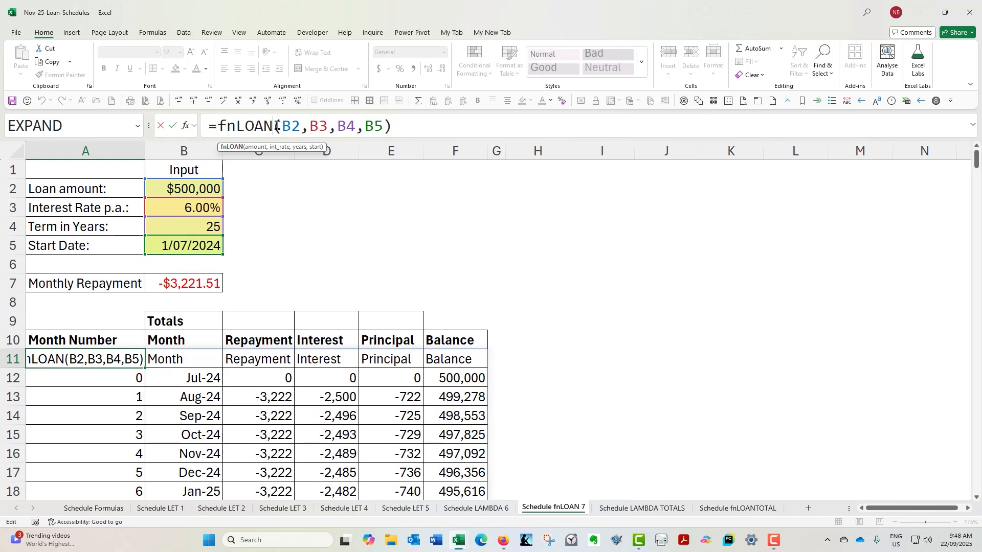
{"action": "left_click_drag", "start_coordinate": [283, 124], "coordinate": [371, 125]}
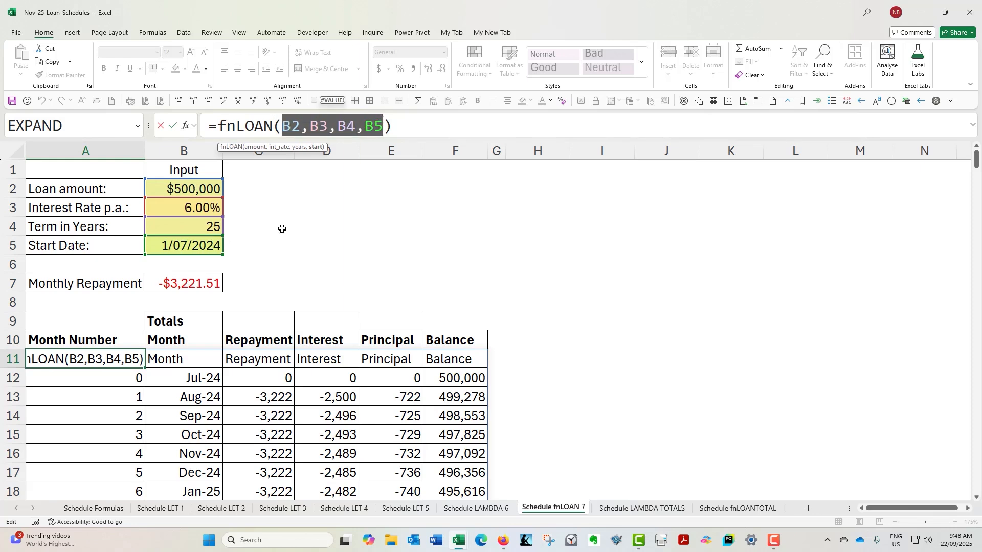
{"action": "left_click", "coordinate": [172, 125]}
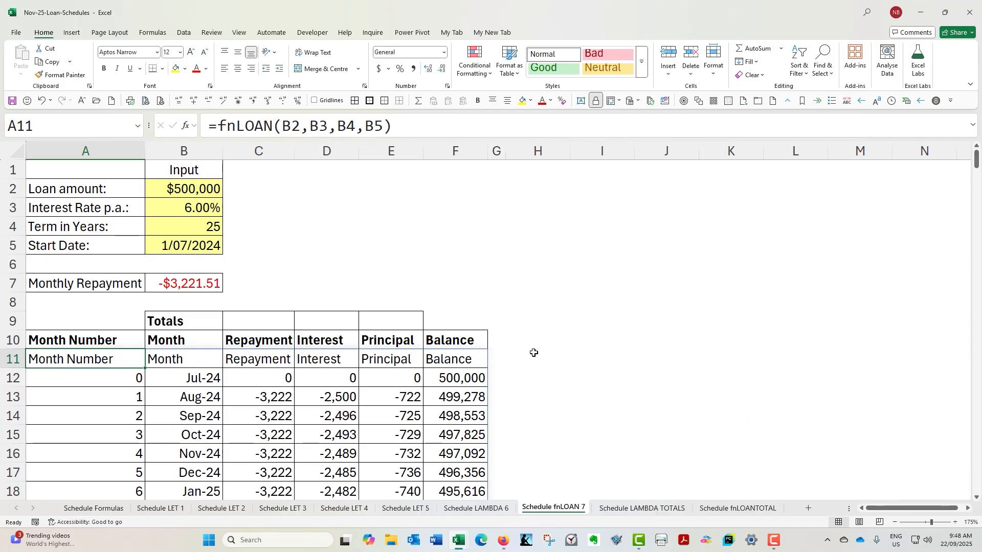
Step: Check the final row of the schedule in the Balance column and return to the top of the sheet
{"action": "left_click", "coordinate": [475, 361]}
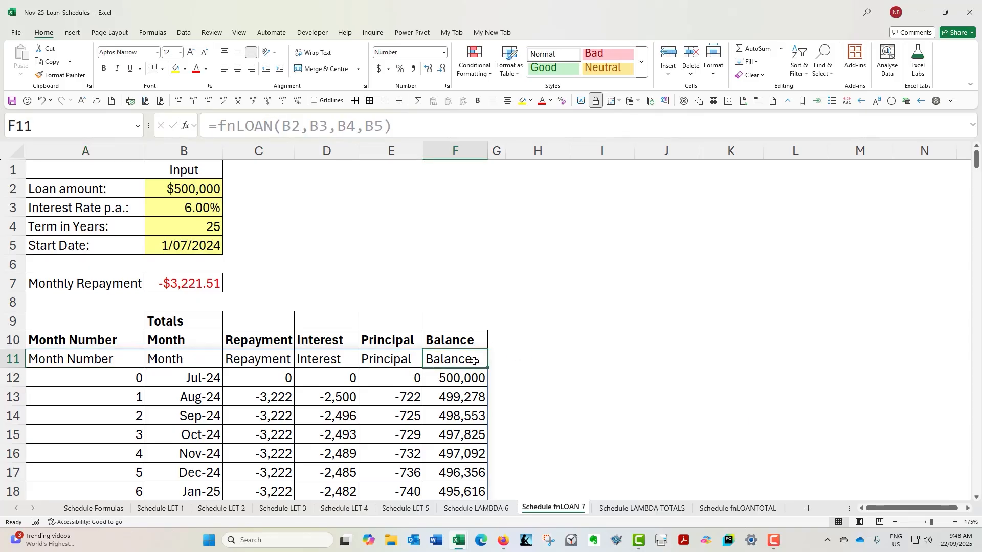
{"action": "key", "text": "ctrl+Down"}
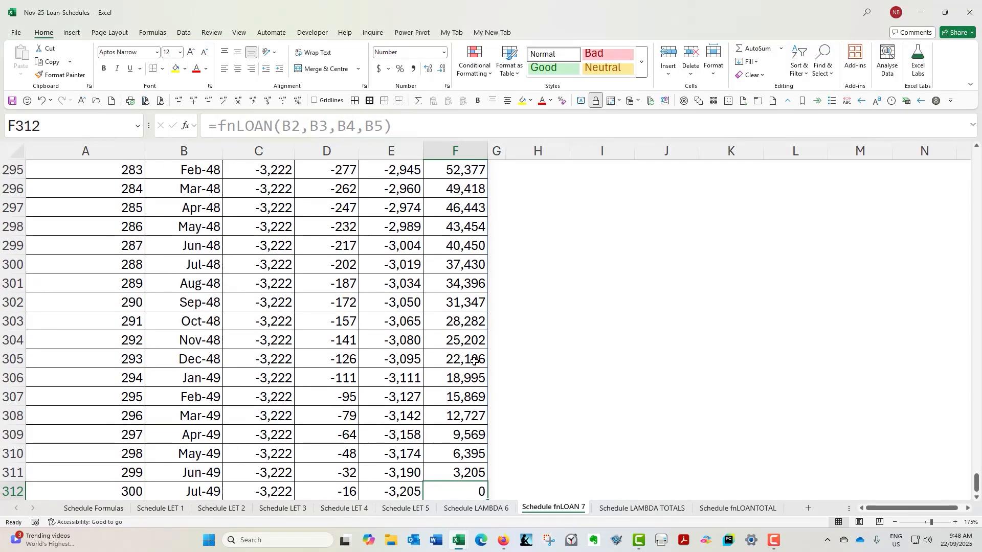
{"action": "key", "text": "Down"}
{"action": "key", "text": "Up"}
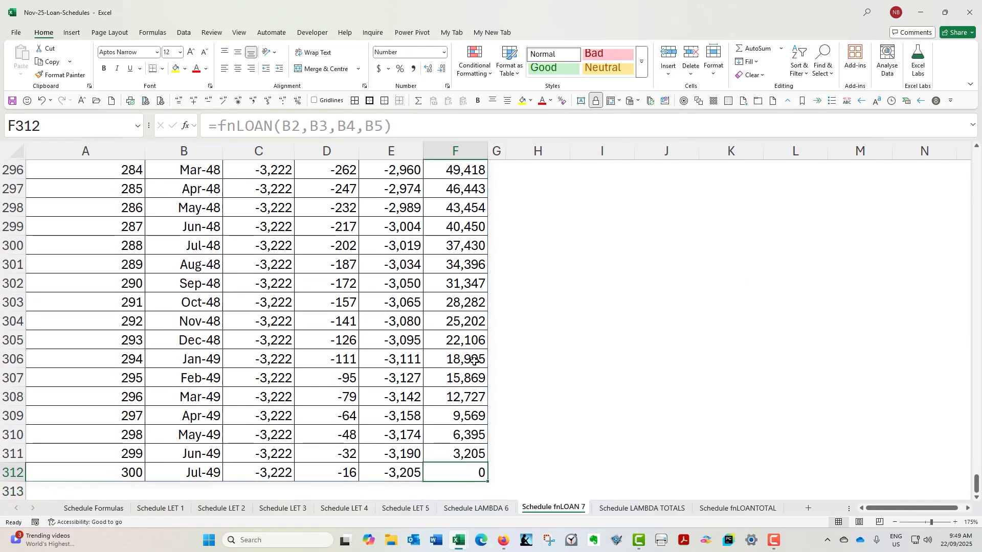
{"action": "key", "text": "ctrl+Up"}
{"action": "key", "text": "ctrl+Up"}
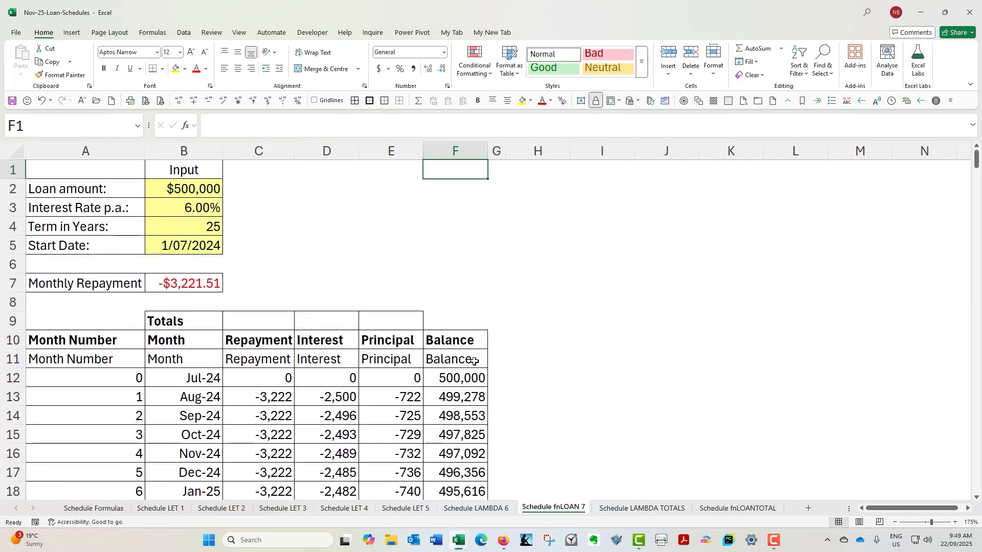
Step: Set the loan's Term in Years in cell B4 to 20
{"action": "left_click", "coordinate": [200, 225]}
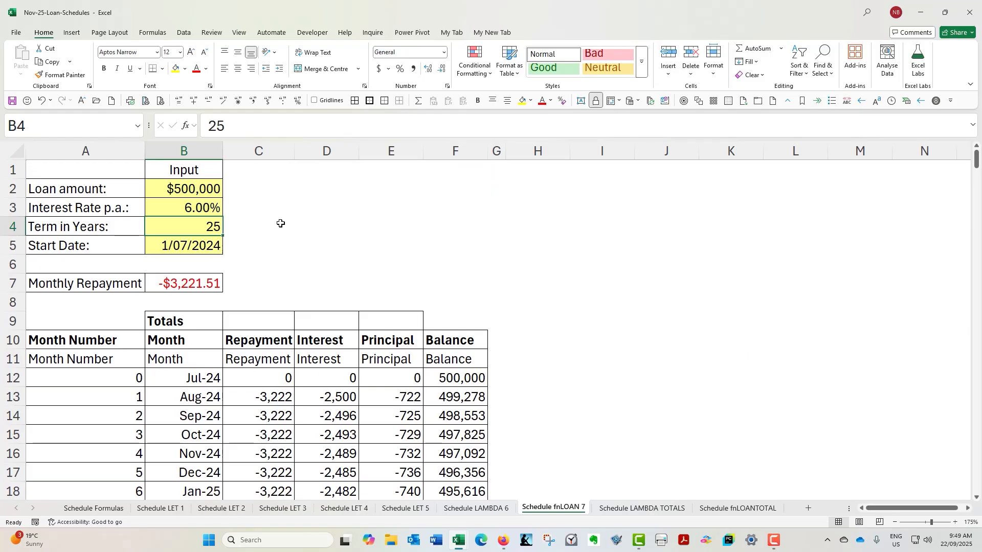
{"action": "type", "text": "20"}
{"action": "key", "text": "Return"}
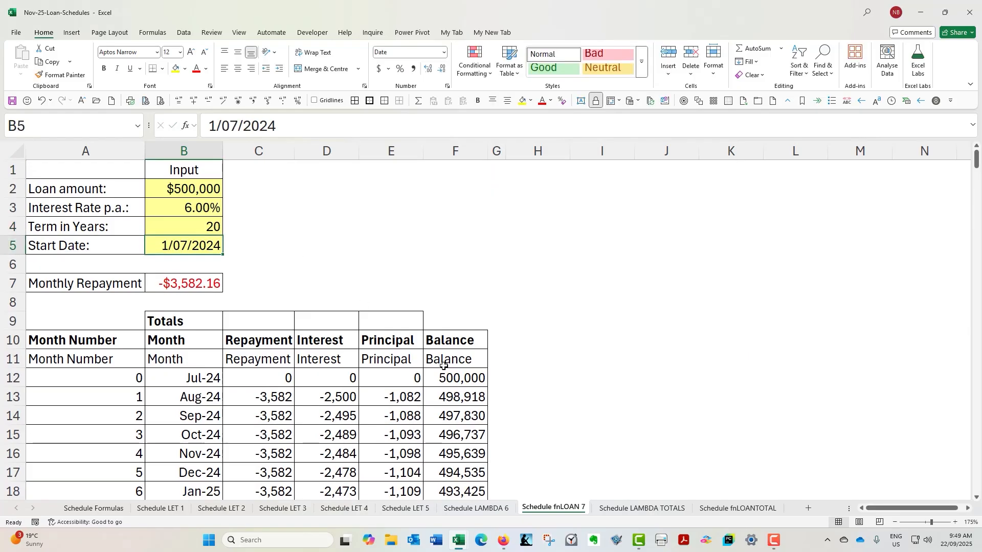
Step: Check where the recalculated schedule ends in the Balance column, then return to the Term in Years cell B4
{"action": "left_click", "coordinate": [460, 374]}
{"action": "key", "text": "ctrl+Down"}
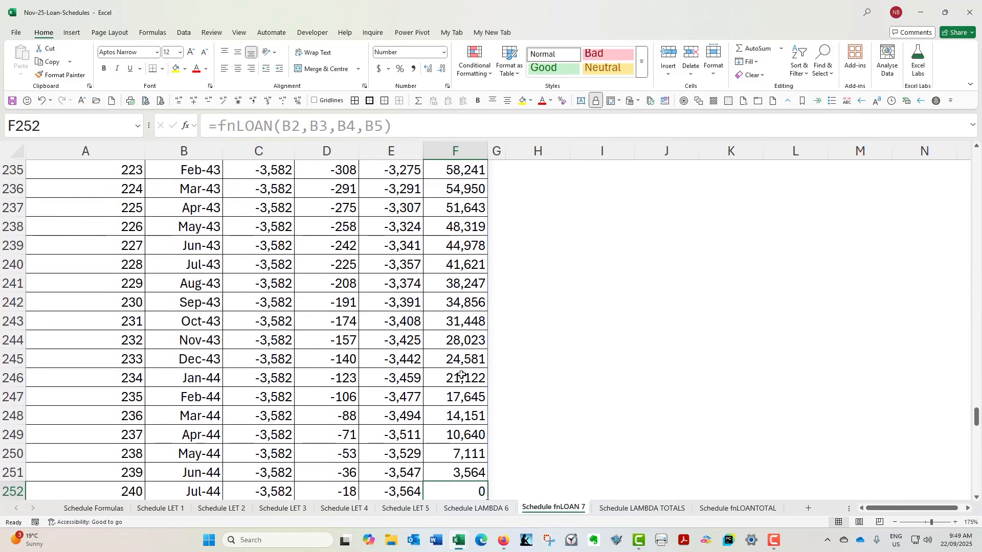
{"action": "scroll", "coordinate": [457, 375], "scroll_direction": "down", "scroll_amount": 2}
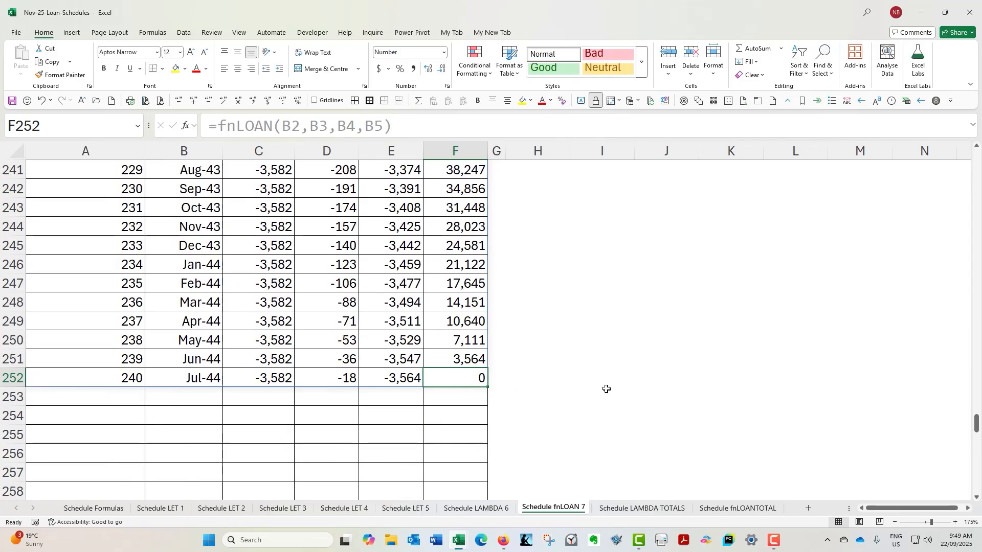
{"action": "key", "text": "ctrl+Up"}
{"action": "key", "text": "ctrl+Up"}
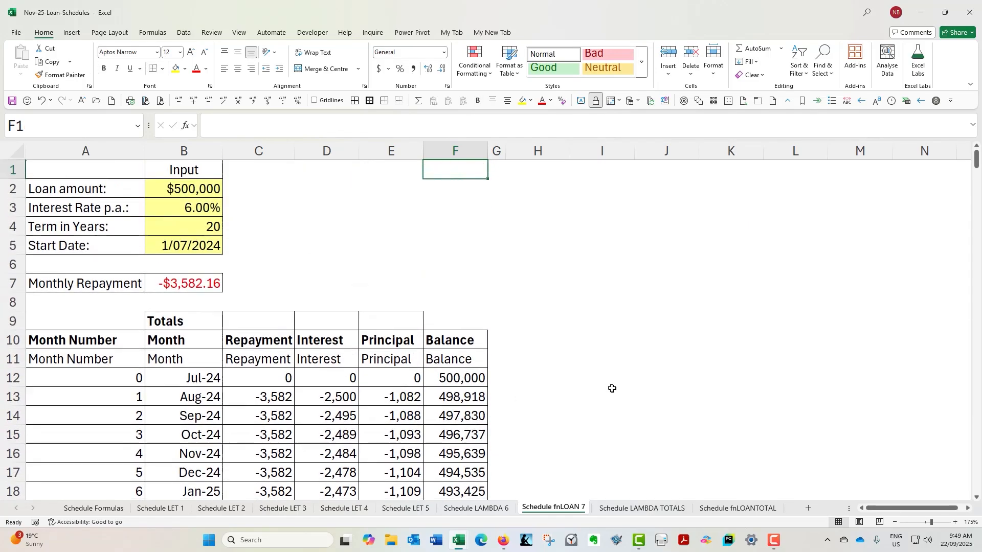
{"action": "key", "text": "ctrl+Left"}
{"action": "key", "text": "Down"}
{"action": "key", "text": "Down"}
{"action": "key", "text": "Down"}
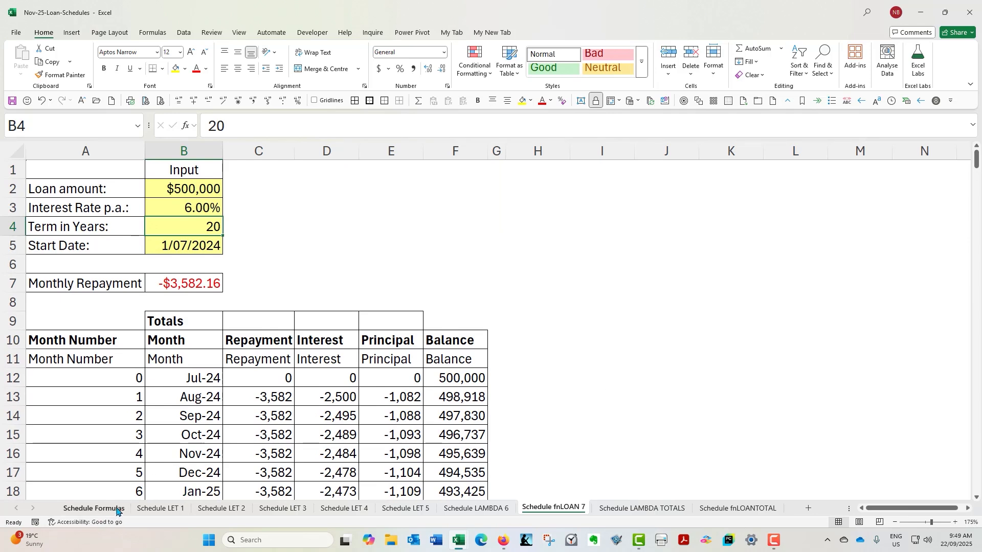
Step: Inspect the formulas across row 11 of the Schedule Formulas sheet, from Month Number through Balance
{"action": "left_click", "coordinate": [95, 508]}
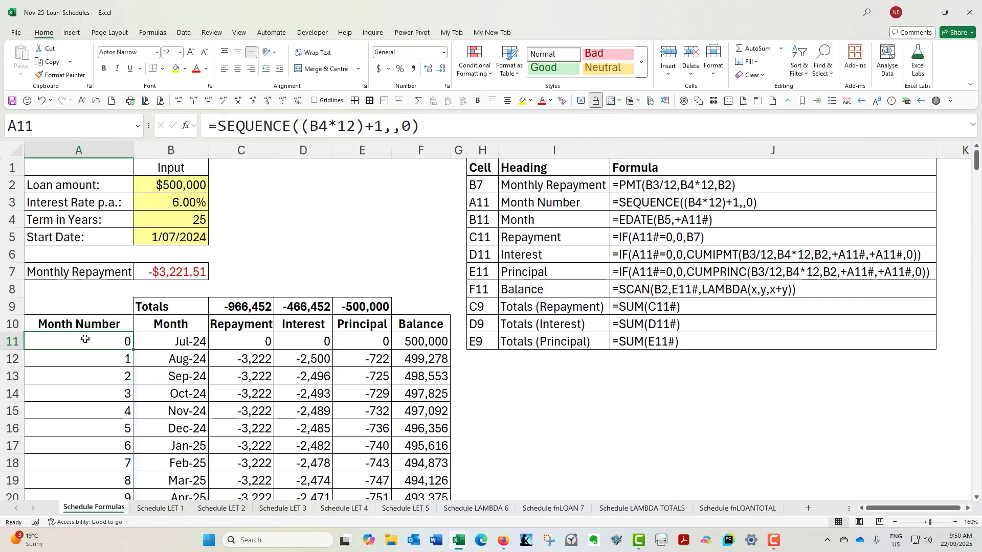
{"action": "left_click", "coordinate": [180, 340]}
{"action": "left_click", "coordinate": [240, 340]}
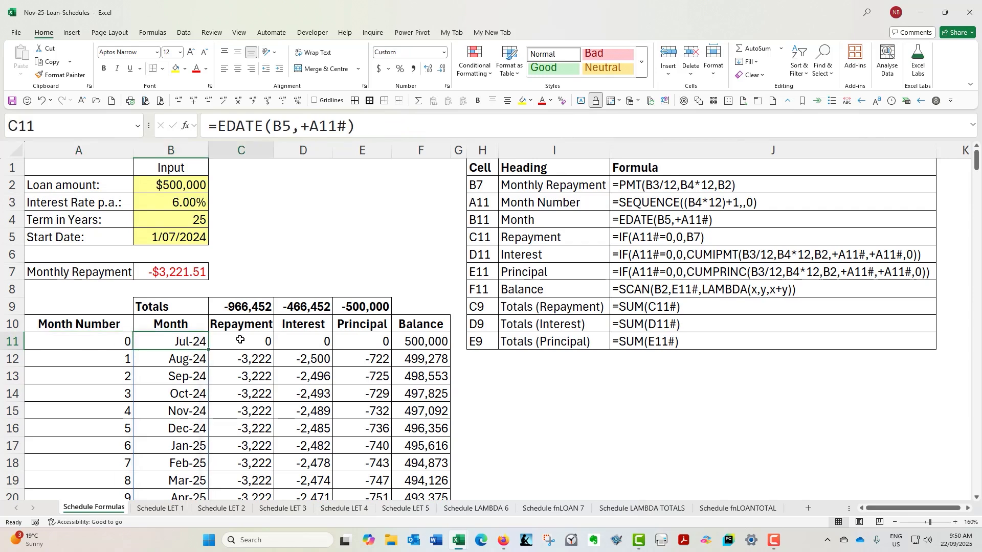
{"action": "left_click", "coordinate": [299, 337]}
{"action": "left_click", "coordinate": [361, 343]}
{"action": "left_click", "coordinate": [411, 339]}
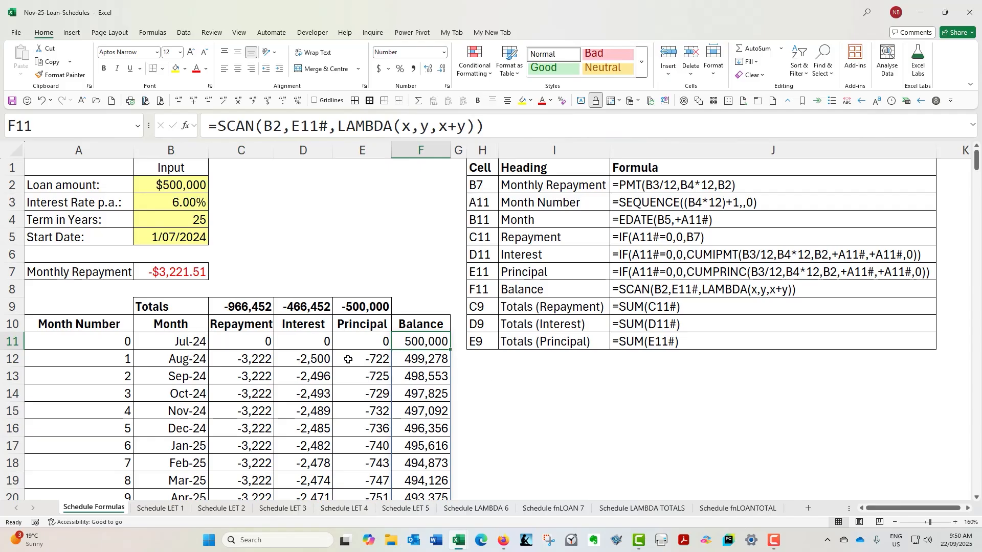
{"action": "left_click", "coordinate": [128, 345]}
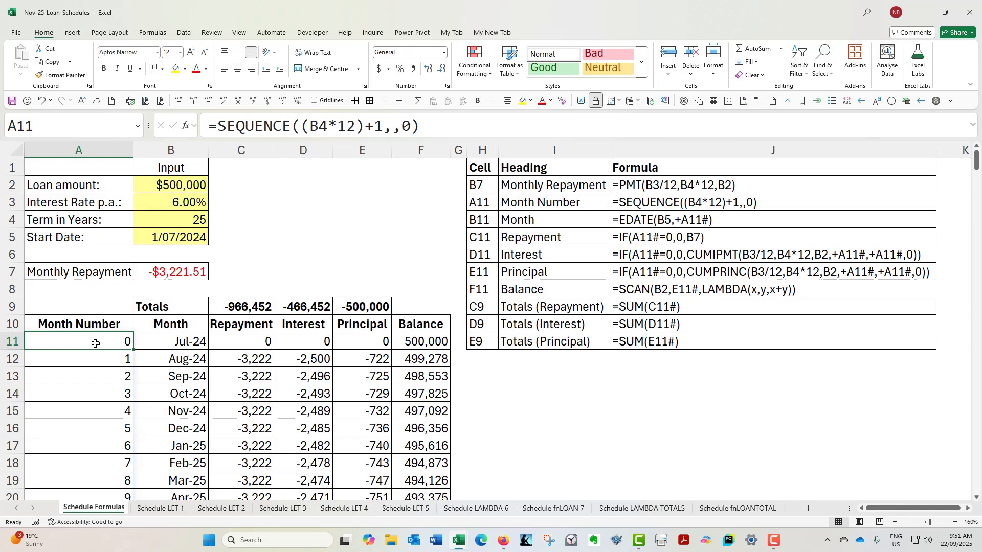
Step: Examine the rate, nper and pv arguments of the PMT formula in Monthly Repayment cell B7, and view Start Date cell B5
{"action": "left_click", "coordinate": [156, 273]}
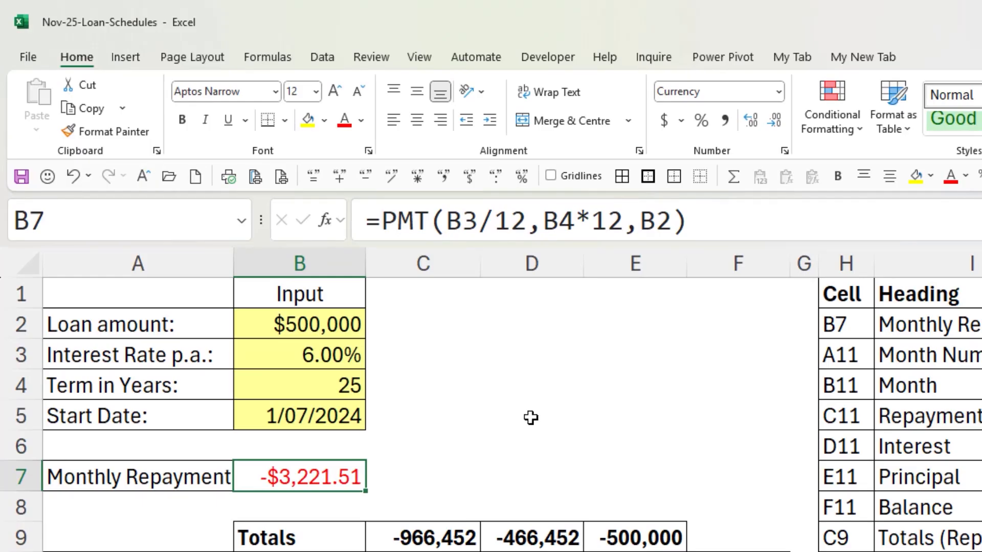
{"action": "left_click", "coordinate": [448, 220]}
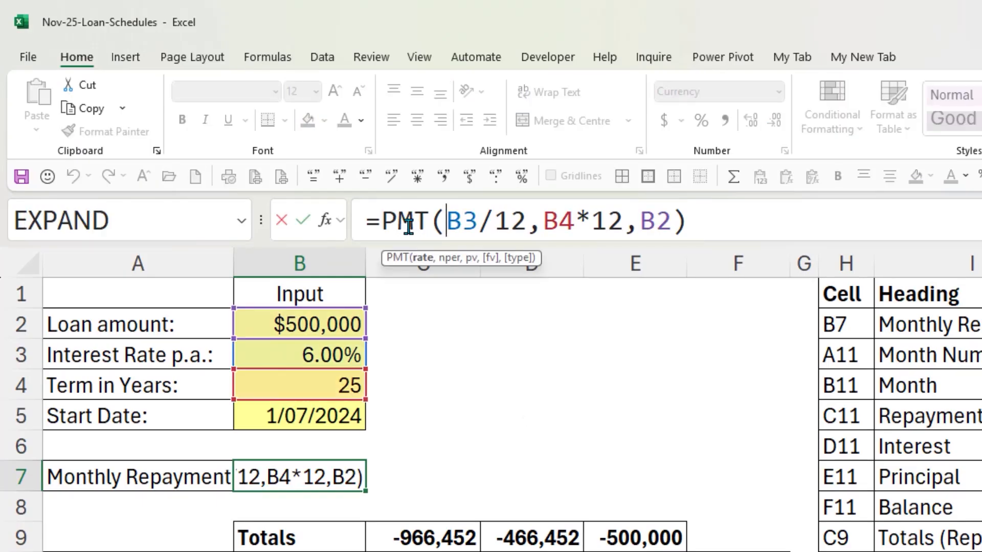
{"action": "left_click_drag", "start_coordinate": [444, 221], "coordinate": [527, 220]}
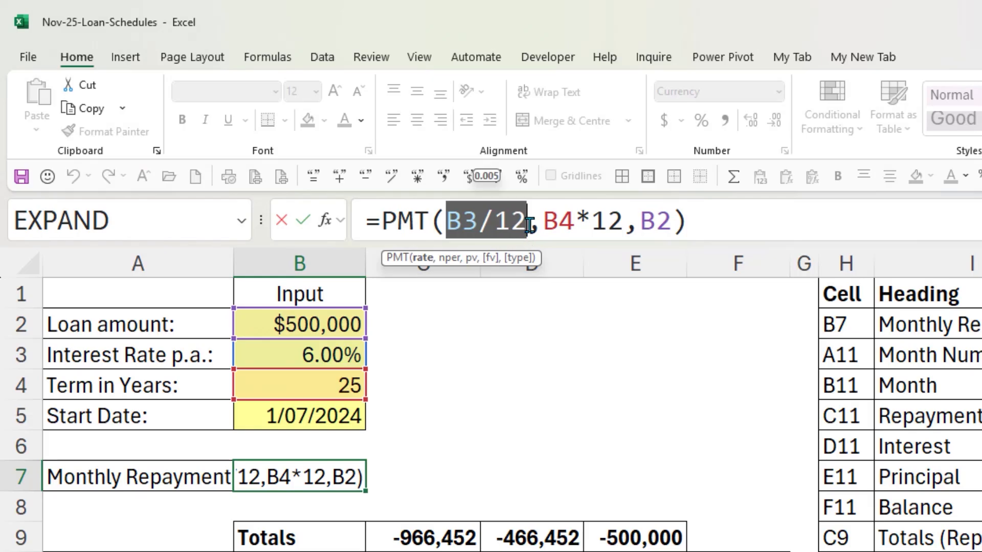
{"action": "left_click_drag", "start_coordinate": [444, 221], "coordinate": [528, 221]}
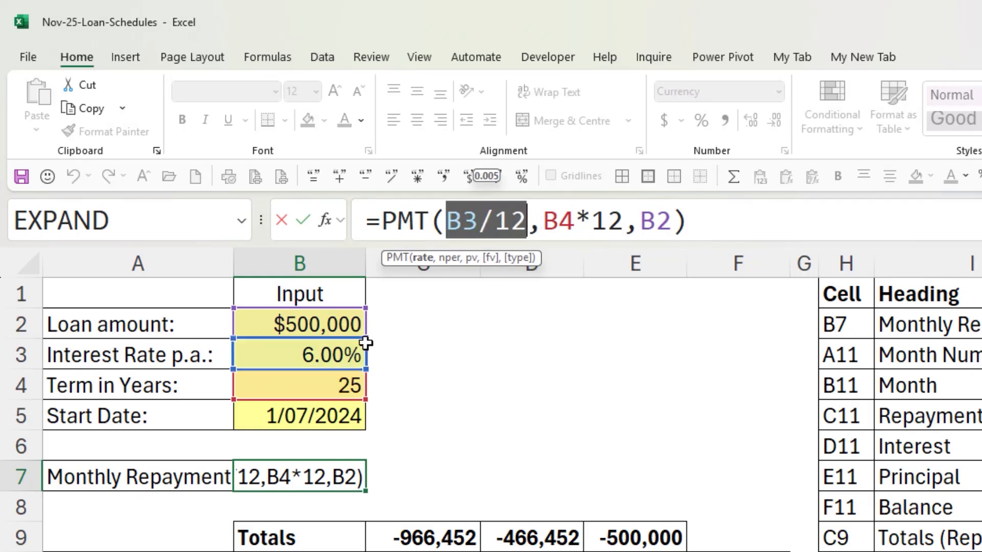
{"action": "left_click_drag", "start_coordinate": [543, 226], "coordinate": [620, 237]}
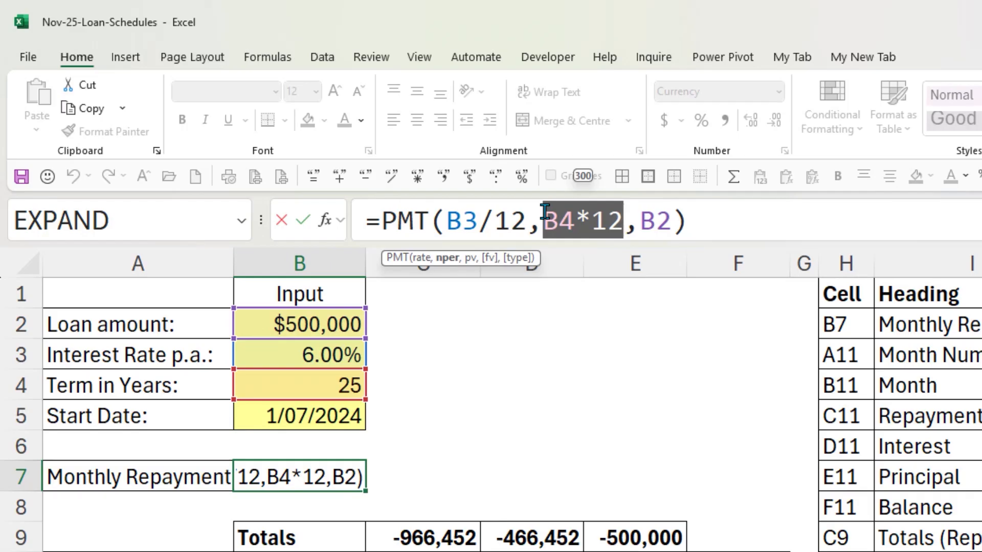
{"action": "left_click", "coordinate": [623, 220]}
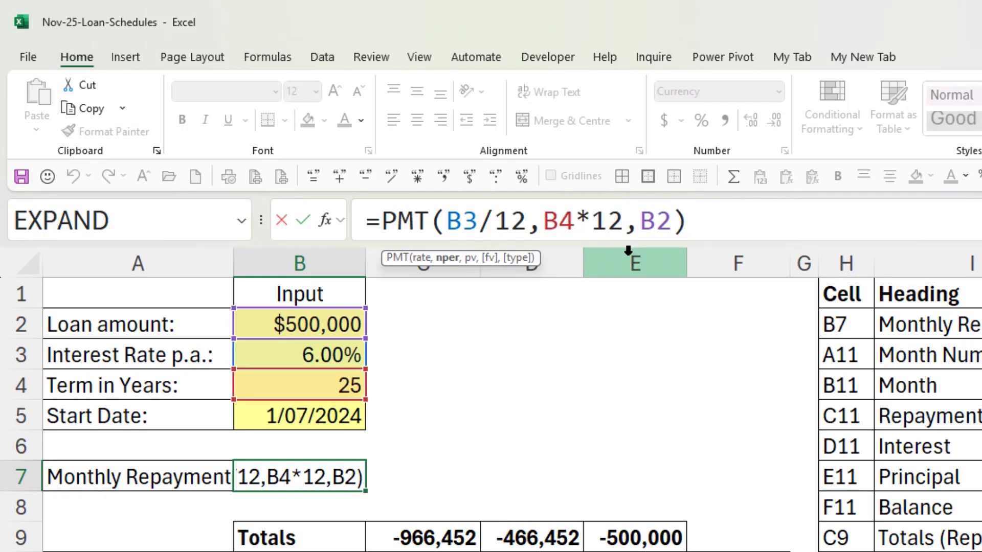
{"action": "left_click_drag", "start_coordinate": [639, 221], "coordinate": [672, 221]}
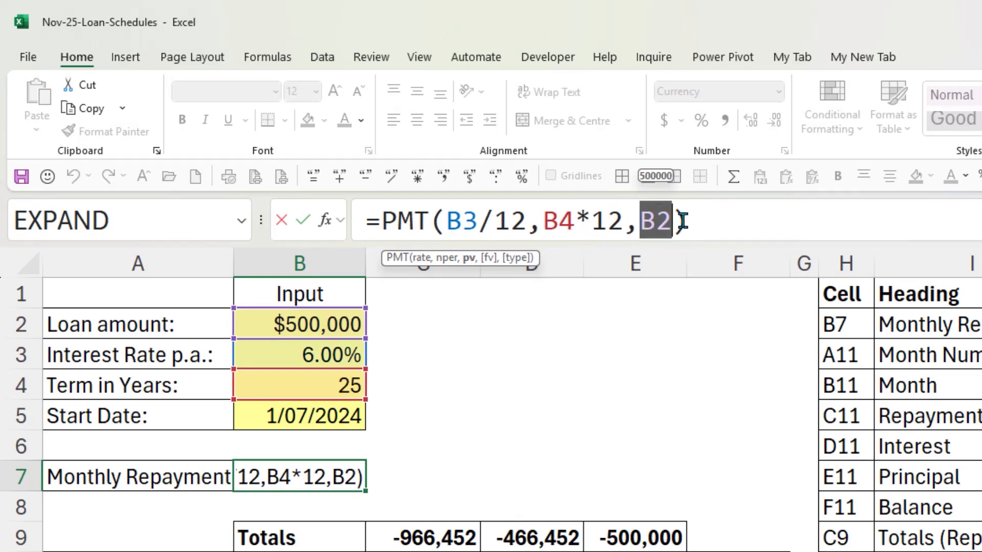
{"action": "left_click", "coordinate": [301, 220]}
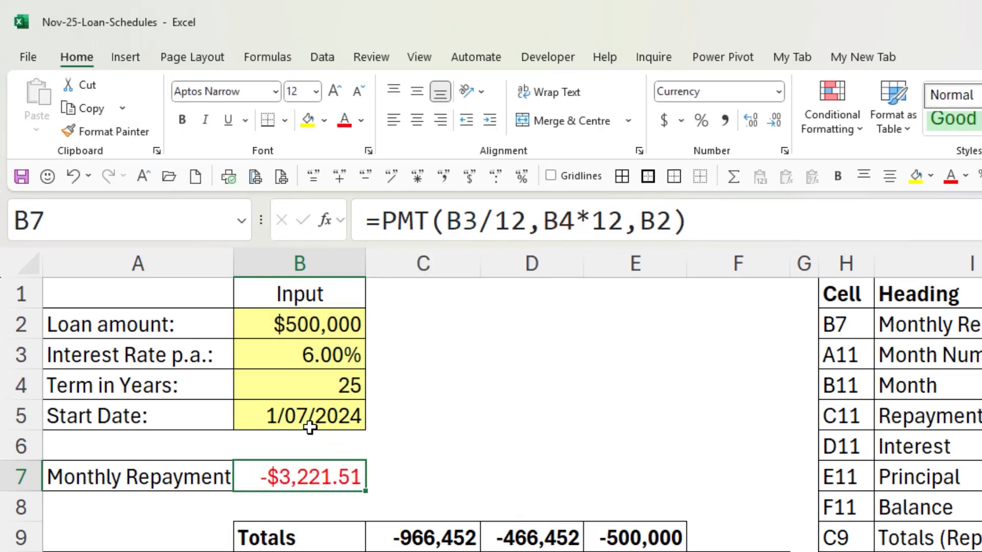
{"action": "left_click", "coordinate": [322, 418]}
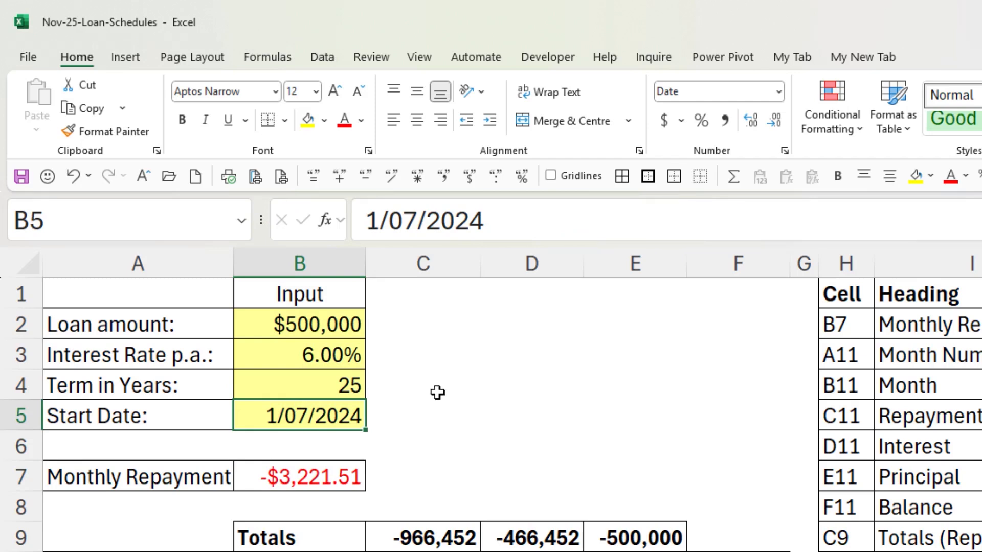
{"action": "left_click", "coordinate": [299, 476]}
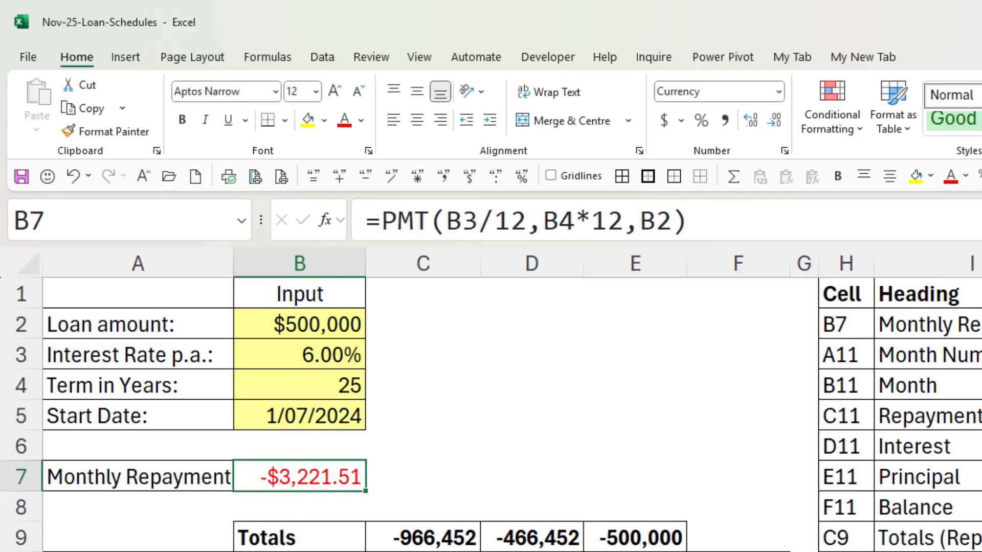
Step: Examine the rows and start arguments of the SEQUENCE formula in Month Number cell A11
{"action": "left_click", "coordinate": [110, 486]}
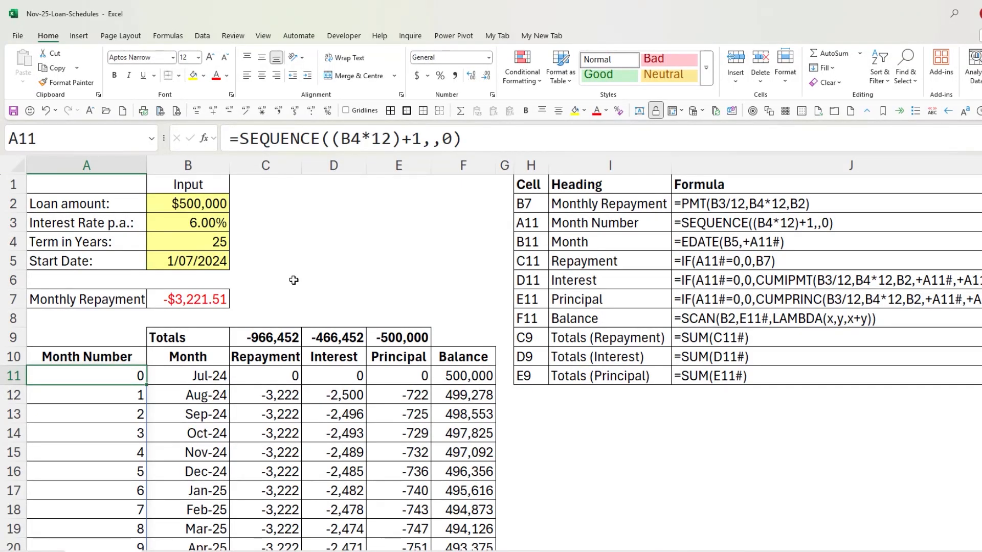
{"action": "left_click_drag", "start_coordinate": [238, 138], "coordinate": [474, 136]}
{"action": "left_click", "coordinate": [392, 138]}
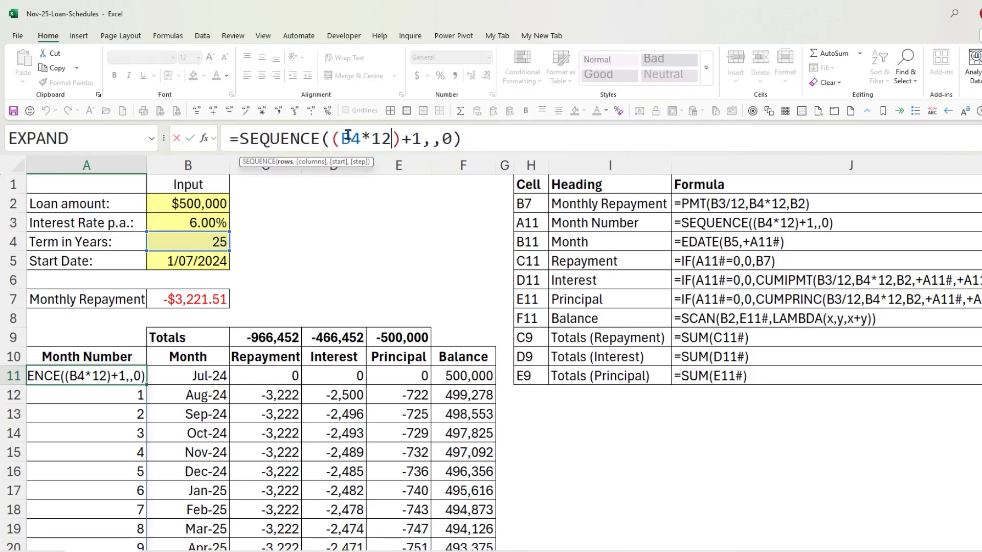
{"action": "left_click_drag", "start_coordinate": [341, 138], "coordinate": [392, 138]}
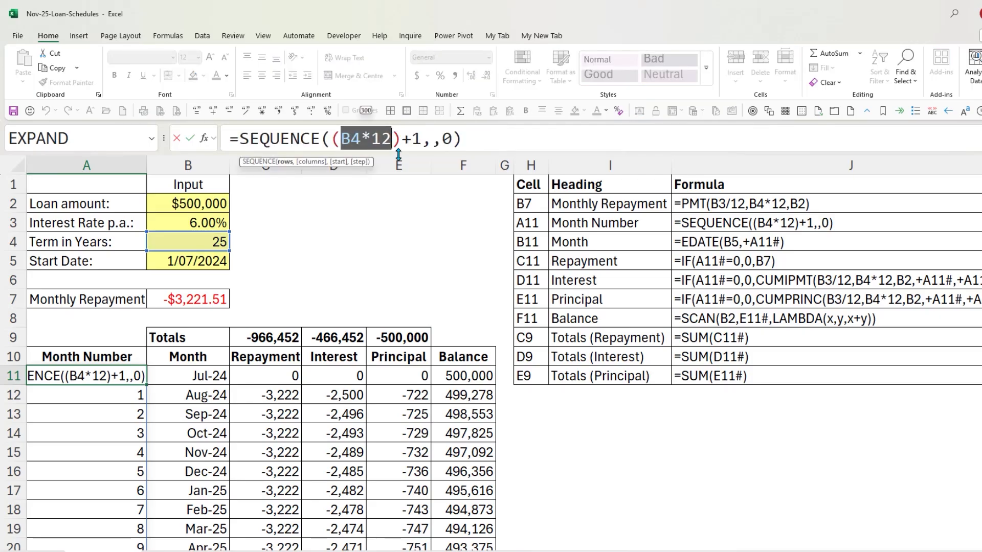
{"action": "left_click_drag", "start_coordinate": [342, 138], "coordinate": [424, 141]}
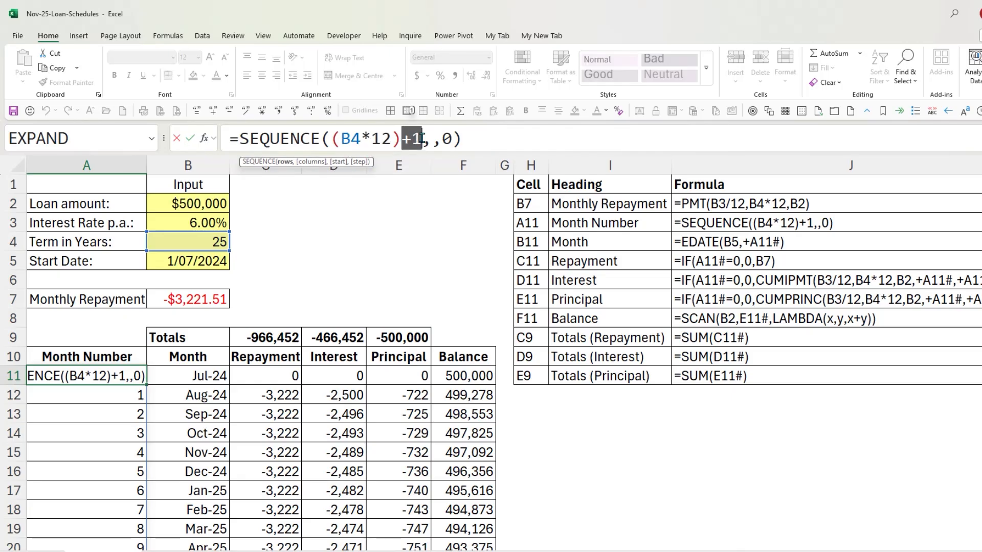
{"action": "left_click", "coordinate": [424, 139]}
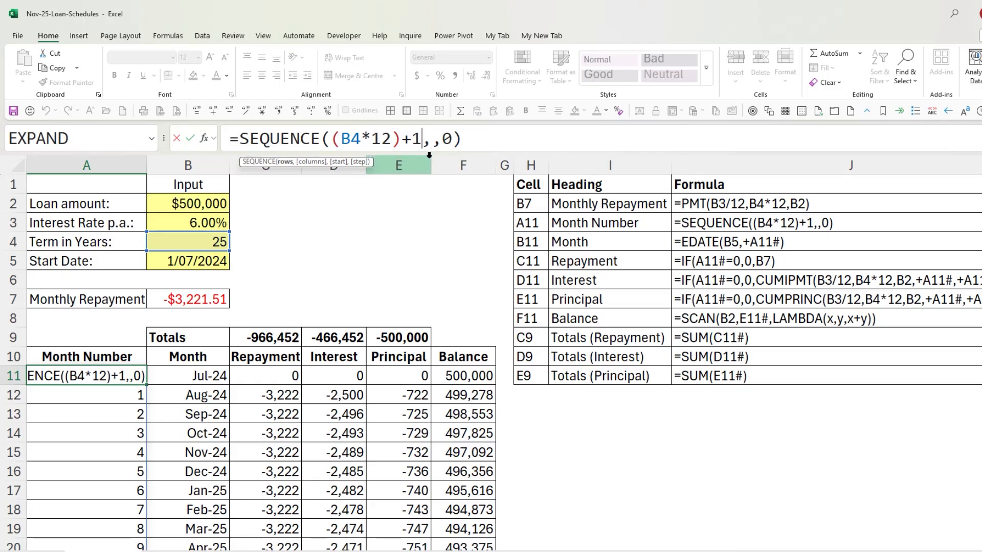
{"action": "double_click", "coordinate": [447, 138]}
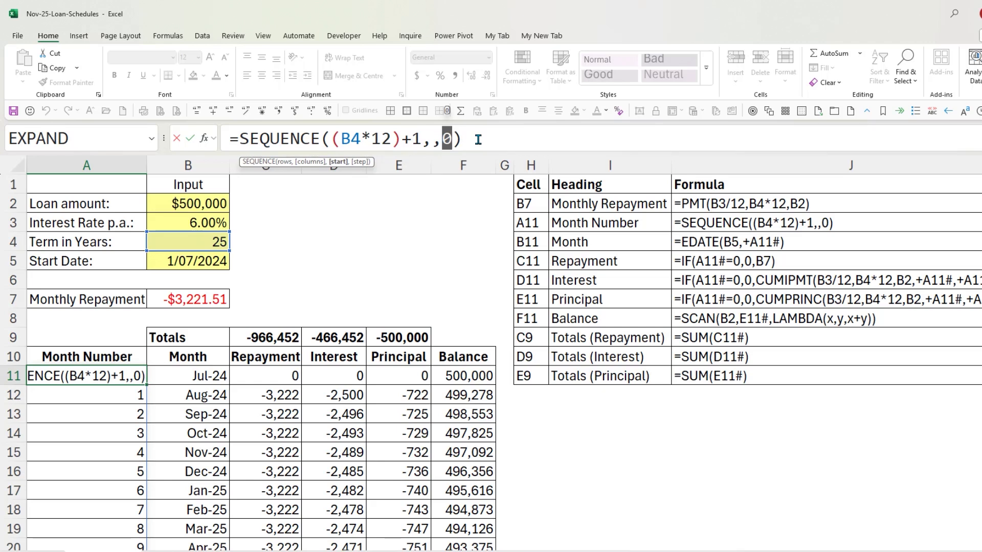
{"action": "key", "text": "Escape"}
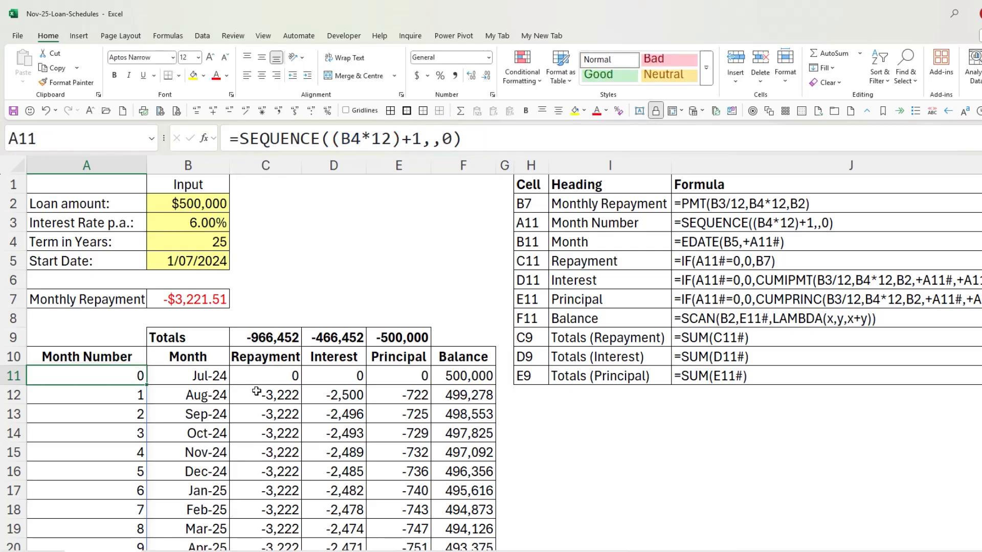
Step: Check where the Month Number column ends, then return to the top of the schedule and select Month cell B11
{"action": "key", "text": "ctrl+Down"}
{"action": "key", "text": "Down"}
{"action": "key", "text": "Up"}
{"action": "key", "text": "ctrl+Up"}
{"action": "key", "text": "ctrl+Home"}
{"action": "key", "text": "Down"}
{"action": "key", "text": "Down"}
{"action": "key", "text": "Down"}
{"action": "key", "text": "Down"}
{"action": "key", "text": "Down"}
{"action": "key", "text": "Down"}
{"action": "key", "text": "Down"}
{"action": "key", "text": "Down"}
{"action": "key", "text": "Down"}
{"action": "key", "text": "Down"}
{"action": "key", "text": "Down"}
{"action": "key", "text": "Down"}
{"action": "key", "text": "Up"}
{"action": "key", "text": "Up"}
{"action": "key", "text": "Right"}
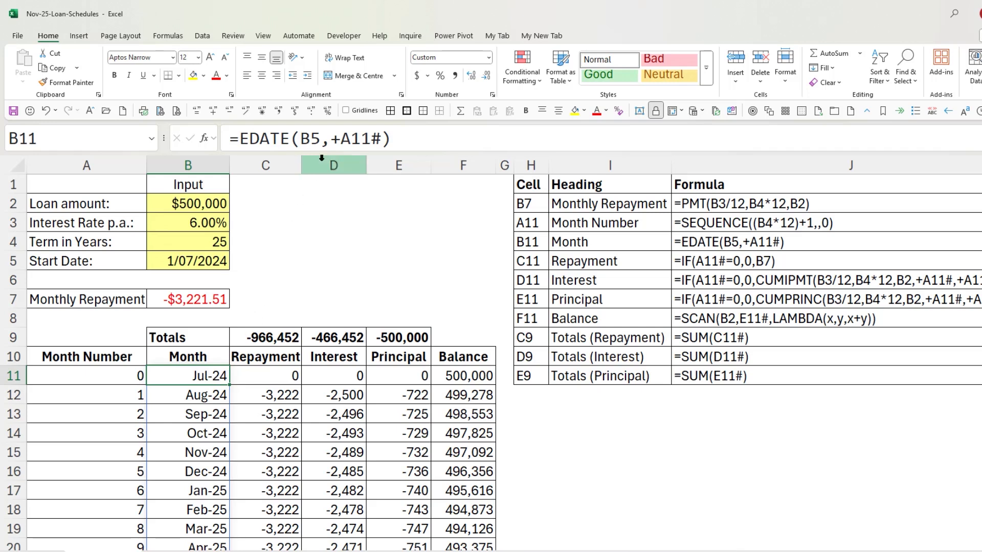
Step: Remove the plus sign before A11# so Month cell B11 contains =EDATE(B5,A11#)
{"action": "left_click", "coordinate": [330, 138]}
{"action": "key", "text": "Delete"}
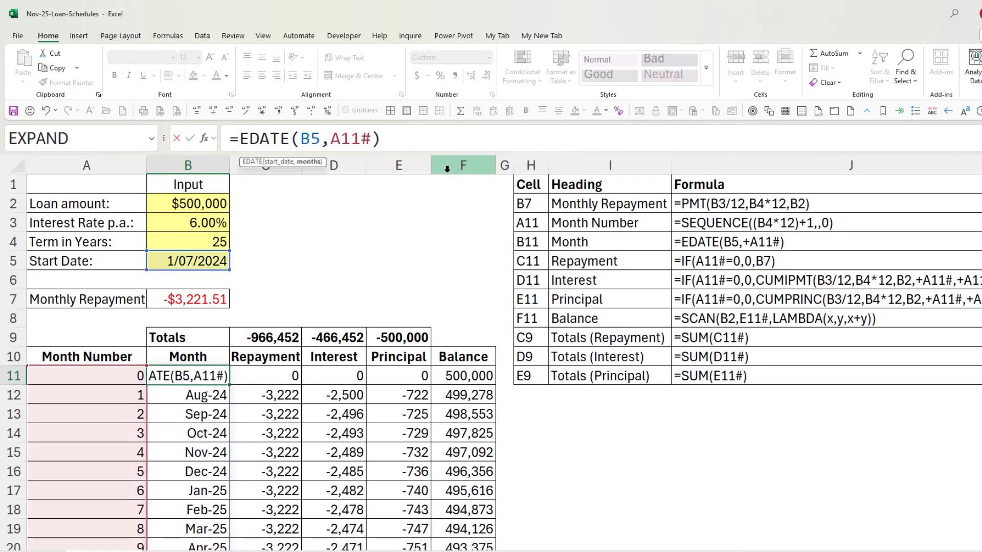
{"action": "left_click", "coordinate": [190, 138]}
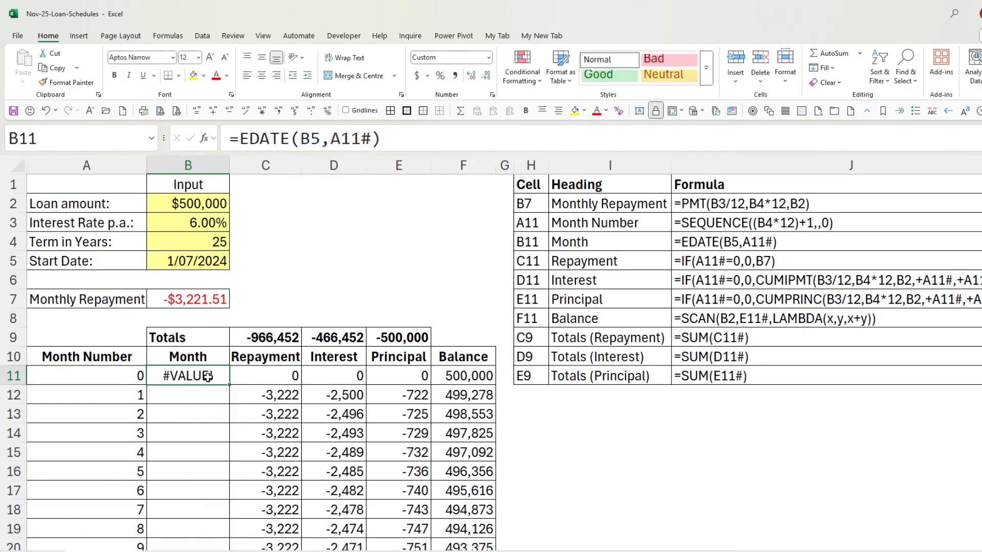
Step: Examine the A11# argument in Month cell B11 and append +0 to it, making the formula =EDATE(B5,A11#+0)
{"action": "left_click", "coordinate": [335, 135]}
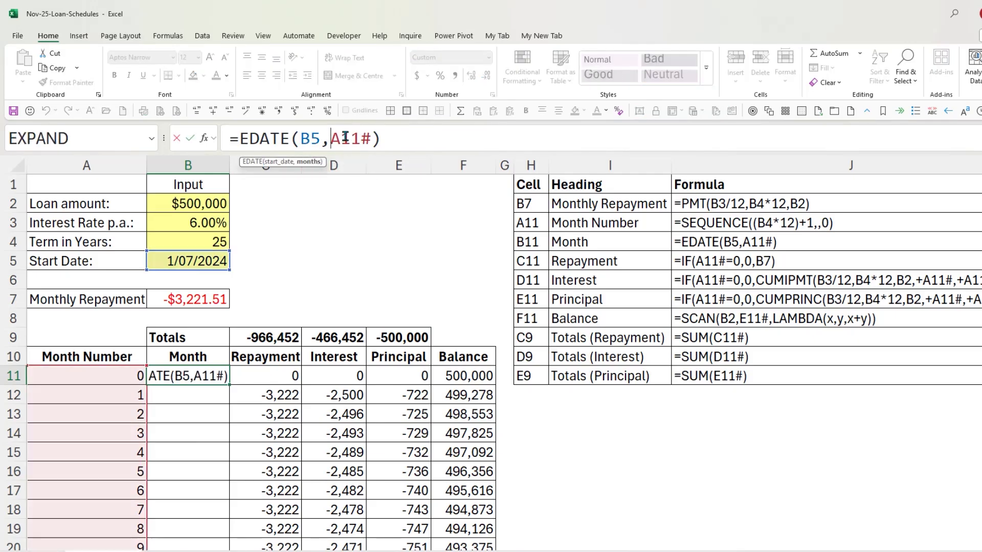
{"action": "left_click_drag", "start_coordinate": [328, 138], "coordinate": [374, 137]}
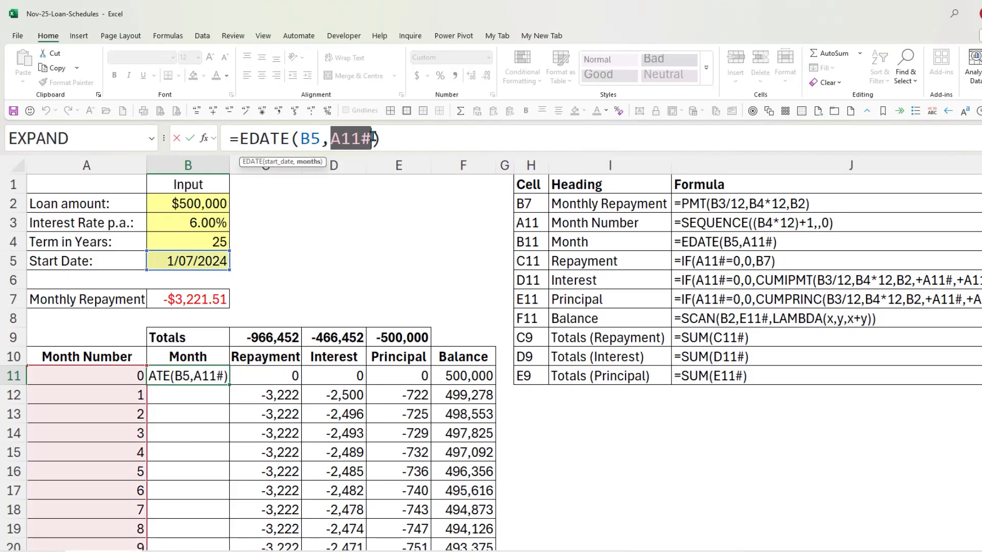
{"action": "left_click", "coordinate": [374, 138]}
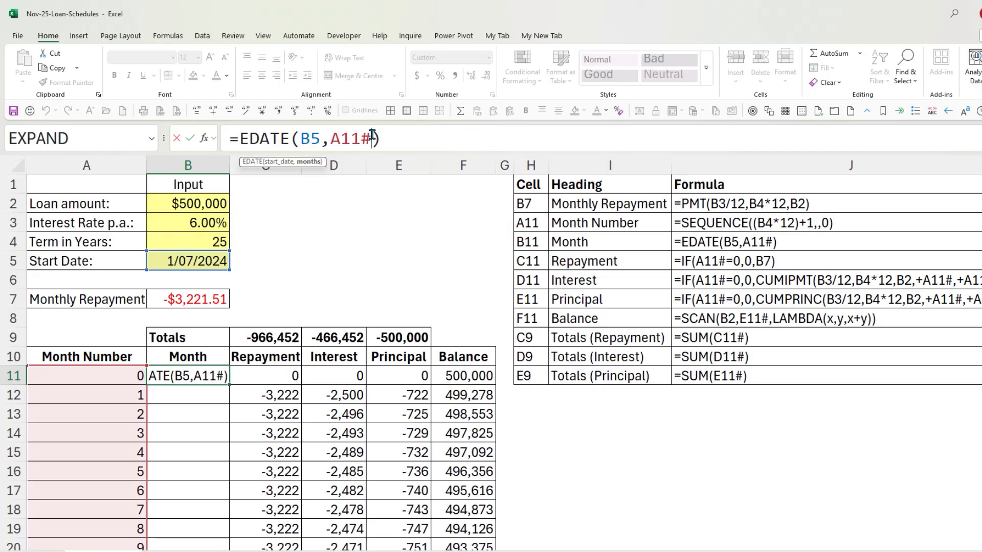
{"action": "left_click_drag", "start_coordinate": [330, 138], "coordinate": [373, 137]}
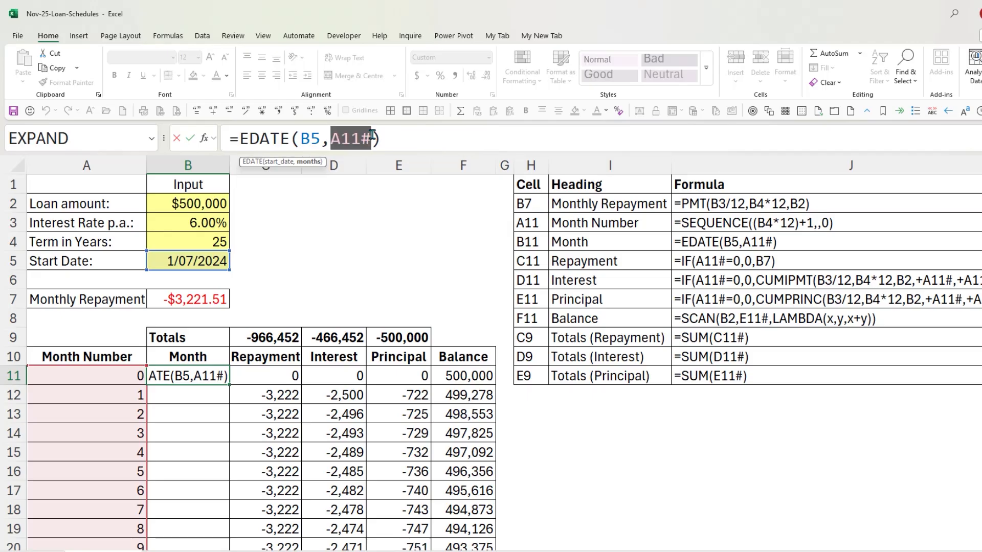
{"action": "left_click", "coordinate": [331, 137]}
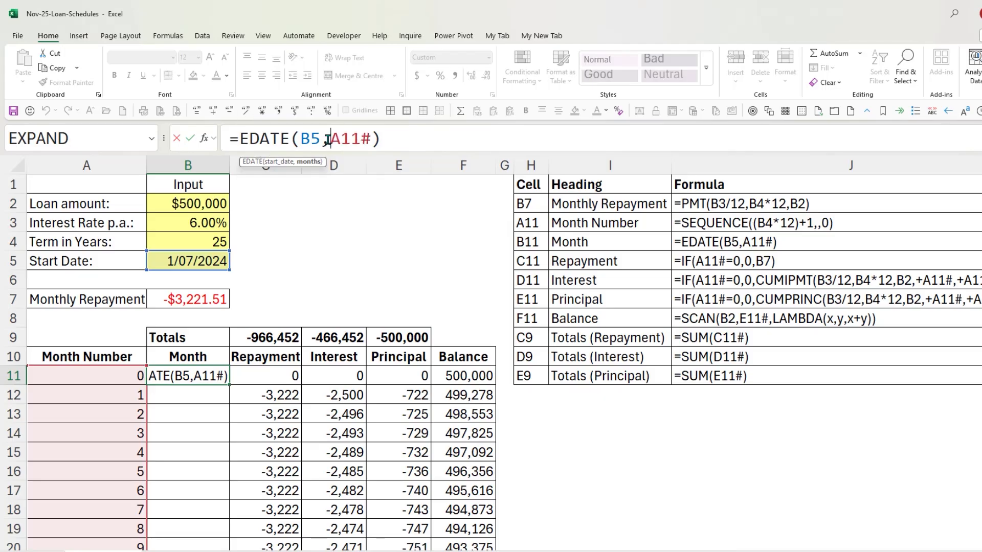
{"action": "left_click", "coordinate": [372, 138]}
{"action": "type", "text": "+0"}
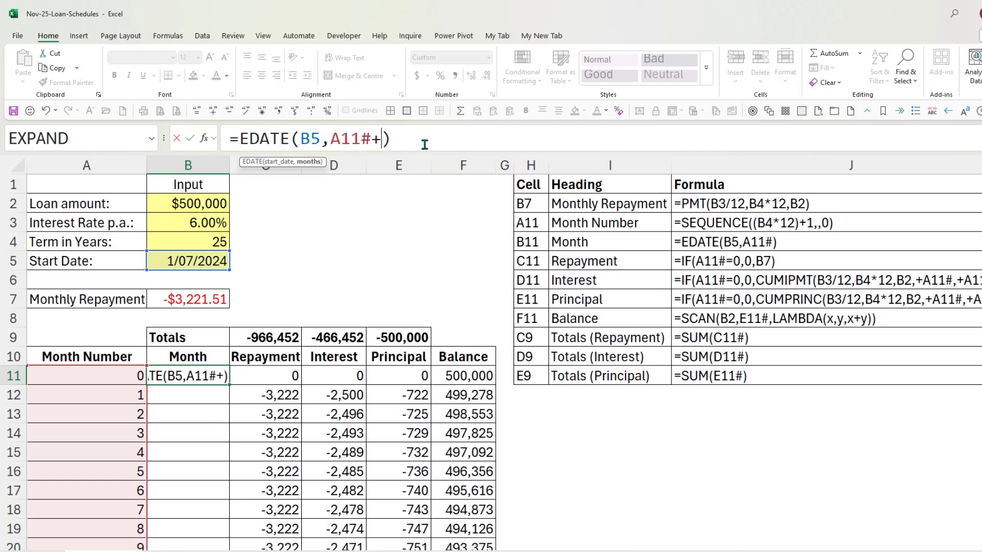
{"action": "left_click", "coordinate": [190, 139]}
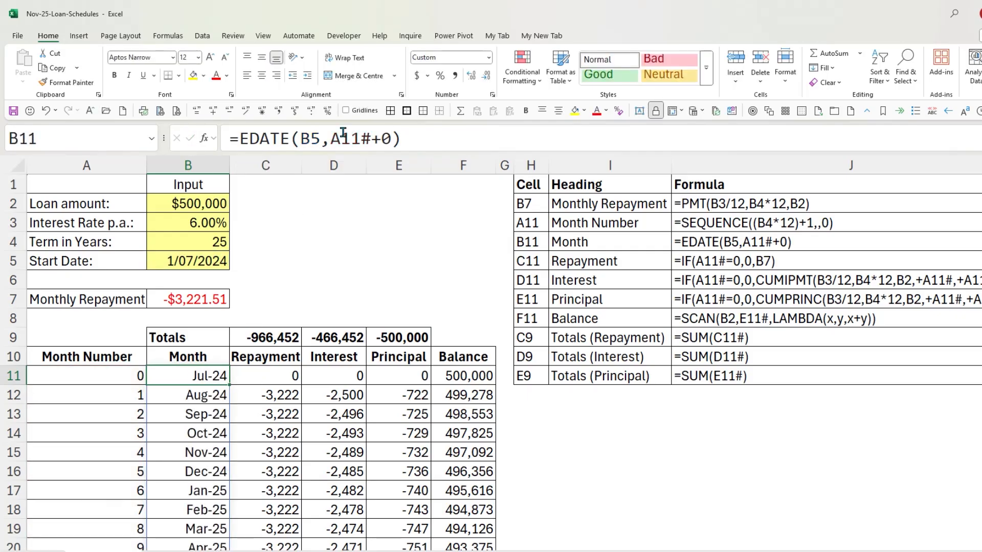
Step: Replace the +0 with a plus sign before A11# so Month cell B11 contains =EDATE(B5,+A11#)
{"action": "left_click", "coordinate": [381, 138]}
{"action": "left_click", "coordinate": [392, 138], "text": "shift"}
{"action": "key", "text": "Delete"}
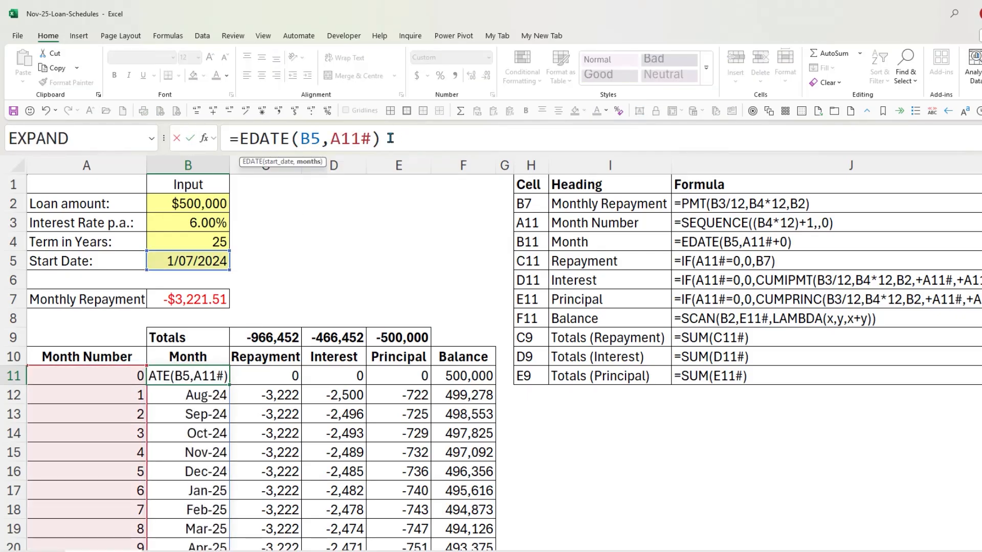
{"action": "key", "text": "Left"}
{"action": "key", "text": "Left"}
{"action": "key", "text": "Left"}
{"action": "key", "text": "Left"}
{"action": "type", "text": "+"}
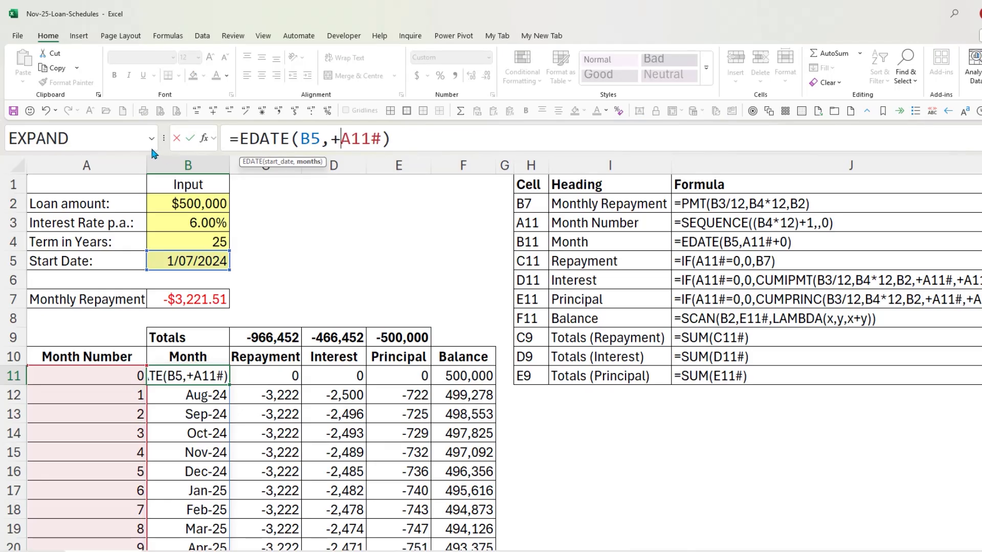
{"action": "left_click", "coordinate": [188, 138]}
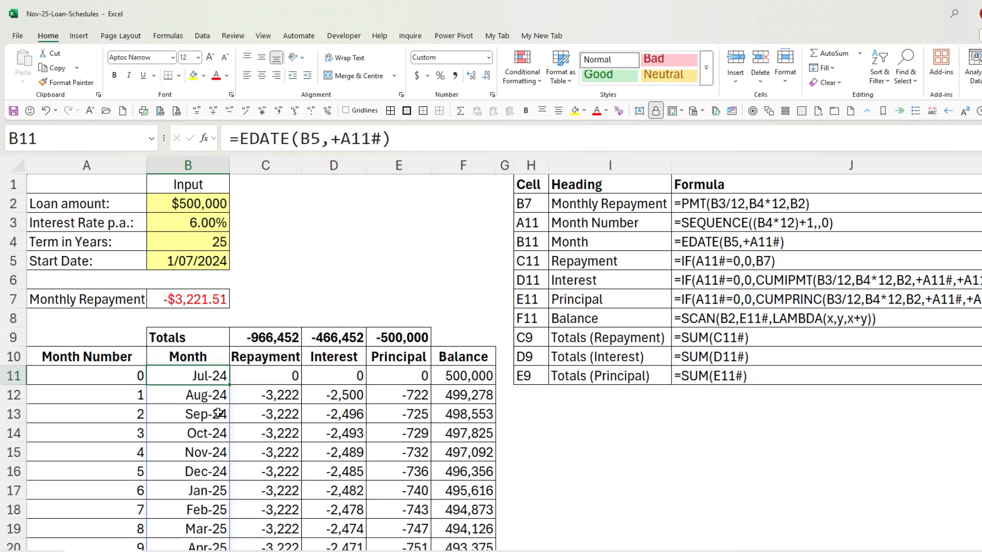
Step: Examine the spill reference A11# and its hash symbol in the EDATE formula of Month cell B11
{"action": "left_click", "coordinate": [333, 138]}
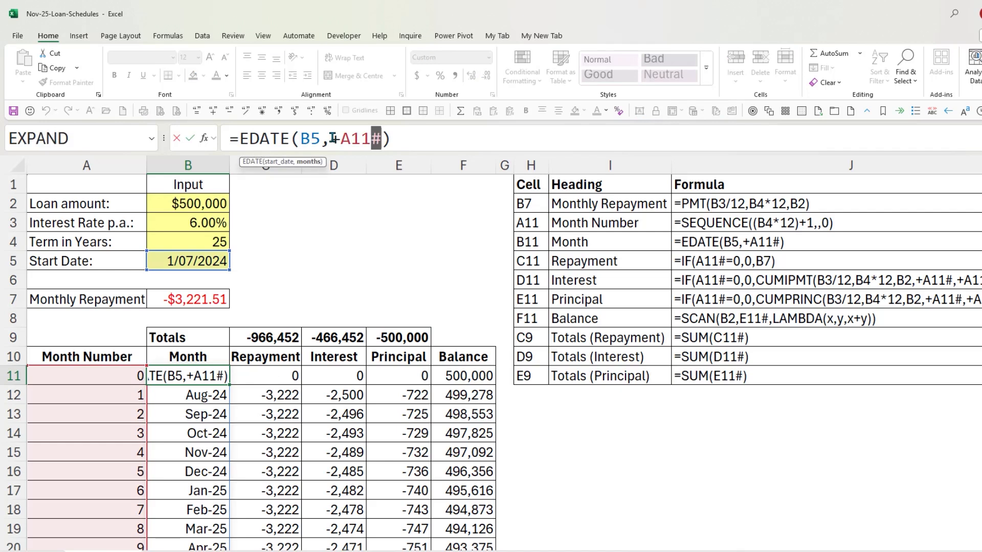
{"action": "left_click_drag", "start_coordinate": [385, 138], "coordinate": [336, 138]}
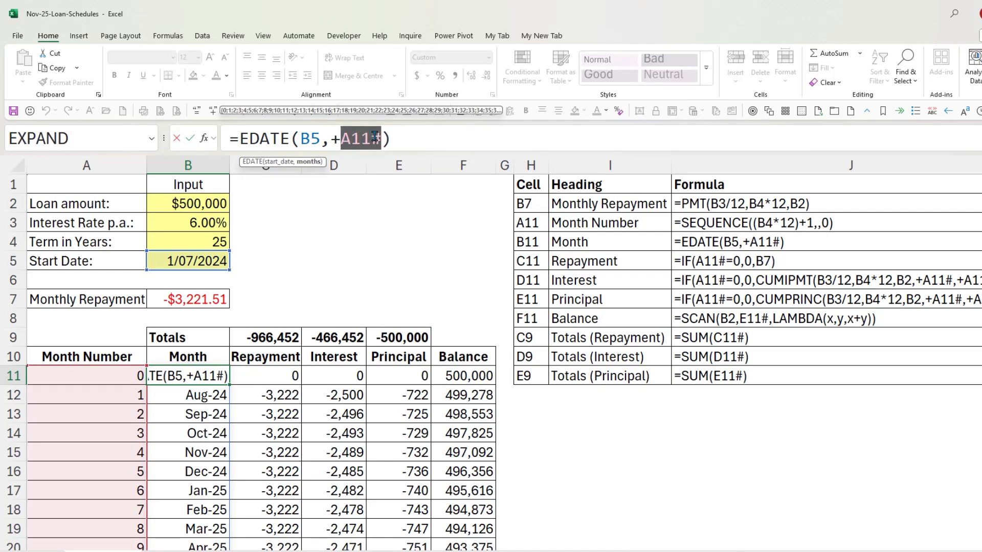
{"action": "left_click_drag", "start_coordinate": [371, 138], "coordinate": [383, 138]}
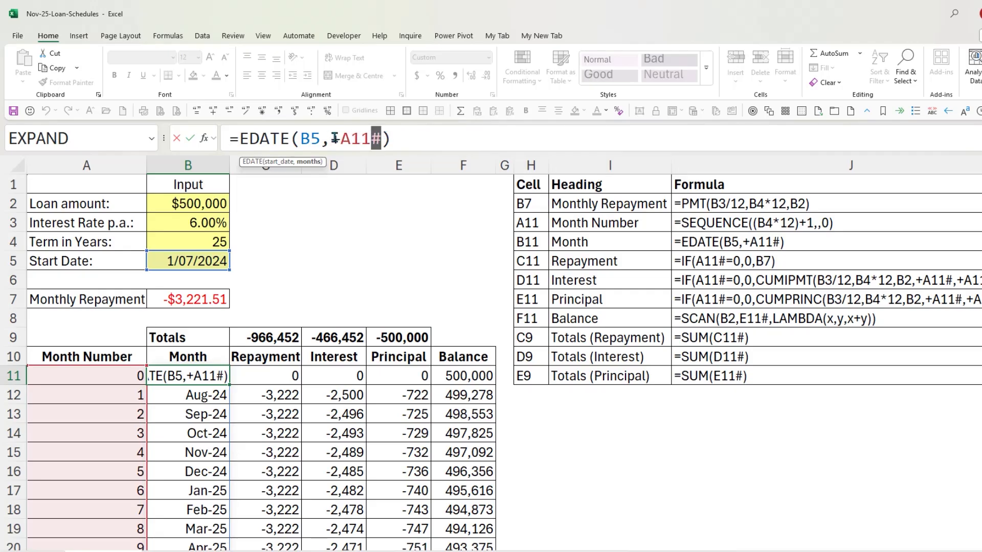
{"action": "key", "text": "Escape"}
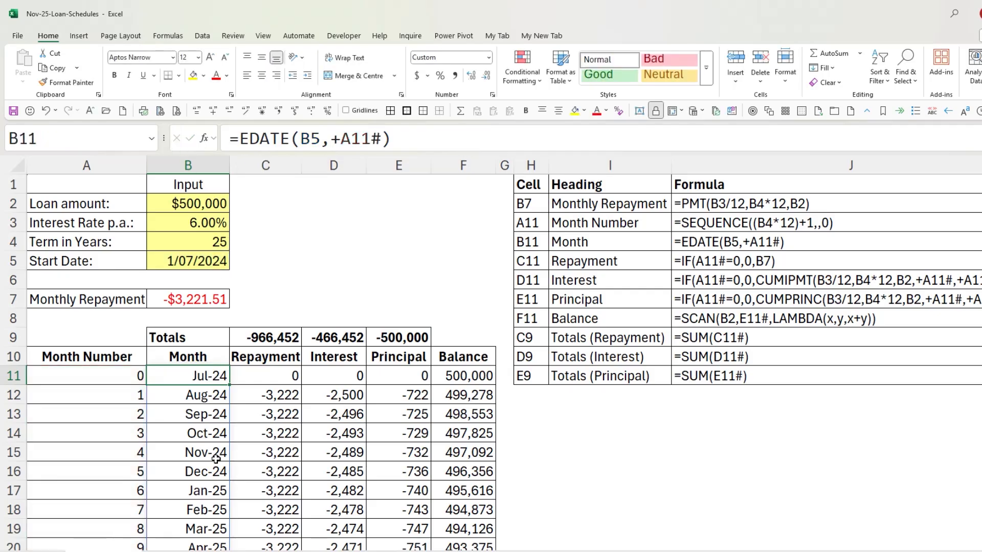
Step: View the row 11 formulas from Month Number through Balance, then compare A11 with the spilled cell A12 below it
{"action": "left_click", "coordinate": [127, 378]}
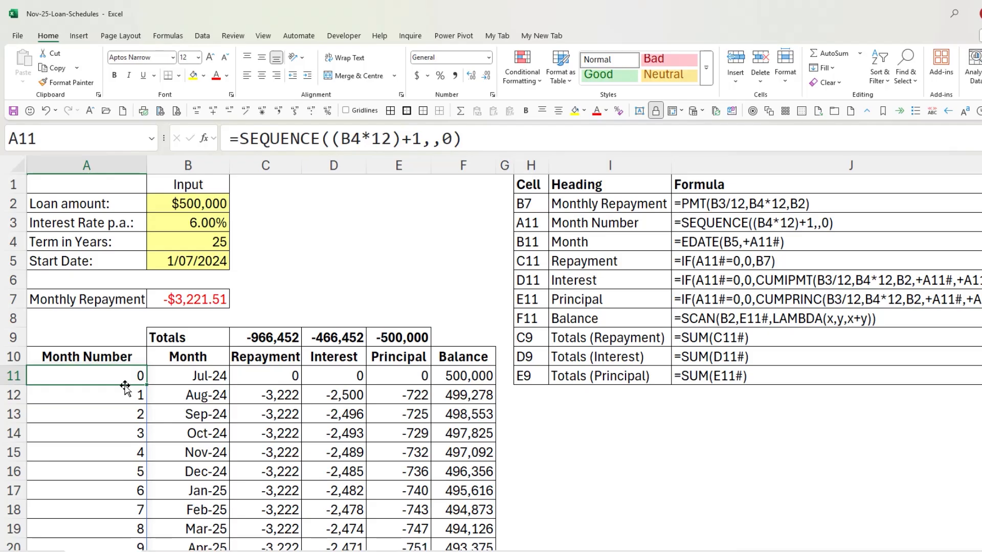
{"action": "left_click", "coordinate": [192, 374]}
{"action": "left_click", "coordinate": [268, 377]}
{"action": "left_click", "coordinate": [320, 369]}
{"action": "left_click", "coordinate": [405, 376]}
{"action": "left_click", "coordinate": [441, 375]}
{"action": "left_click", "coordinate": [100, 376]}
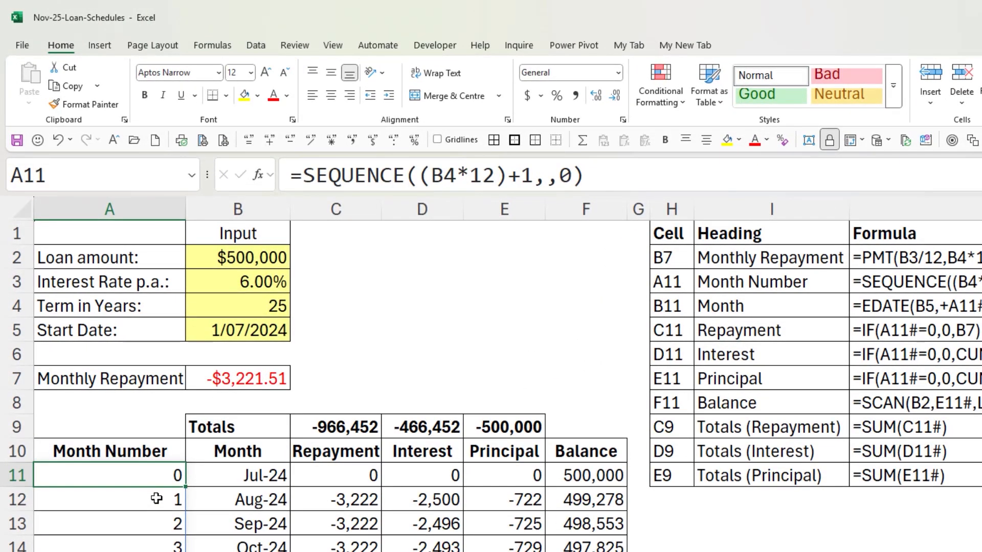
{"action": "left_click", "coordinate": [157, 498]}
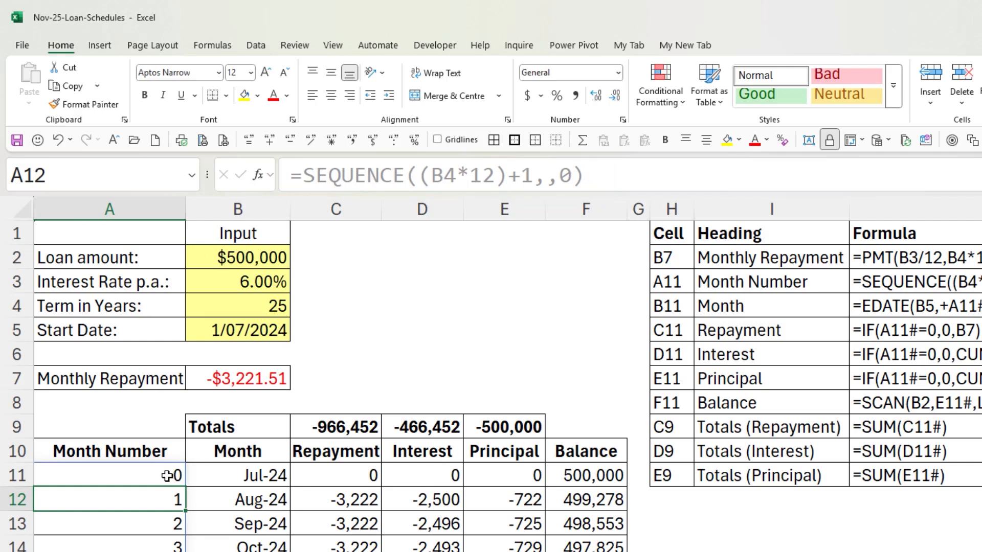
Step: Examine the logical test, value-if-true and value-if-false arguments of the IF formula in Repayment cell C11
{"action": "key", "text": "Up"}
{"action": "key", "text": "Right"}
{"action": "key", "text": "Right"}
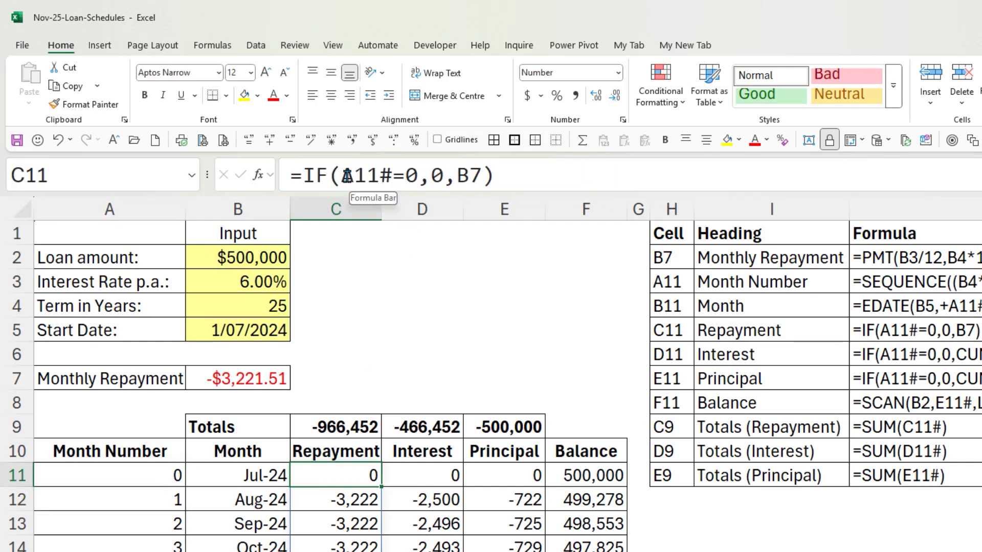
{"action": "left_click_drag", "start_coordinate": [341, 176], "coordinate": [418, 175]}
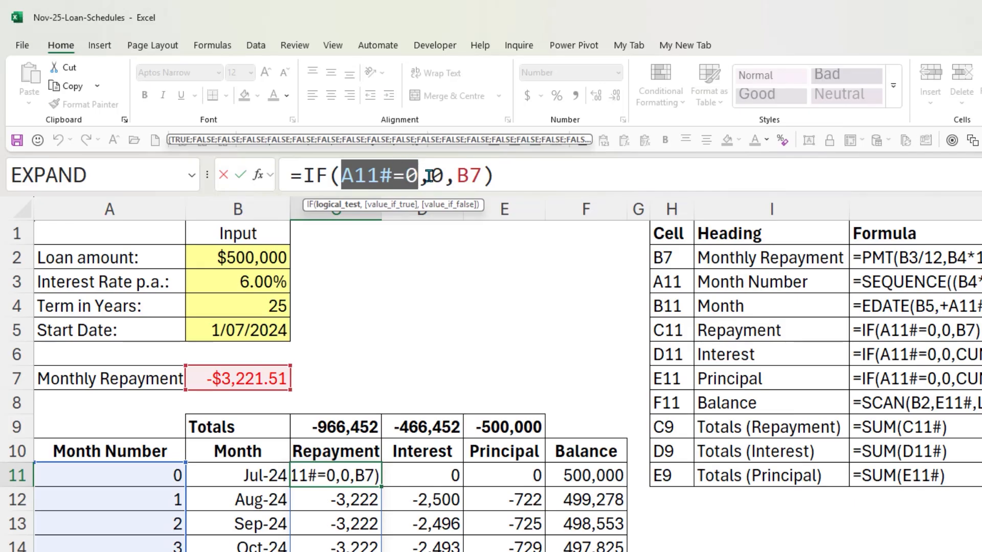
{"action": "double_click", "coordinate": [437, 175]}
{"action": "double_click", "coordinate": [469, 175]}
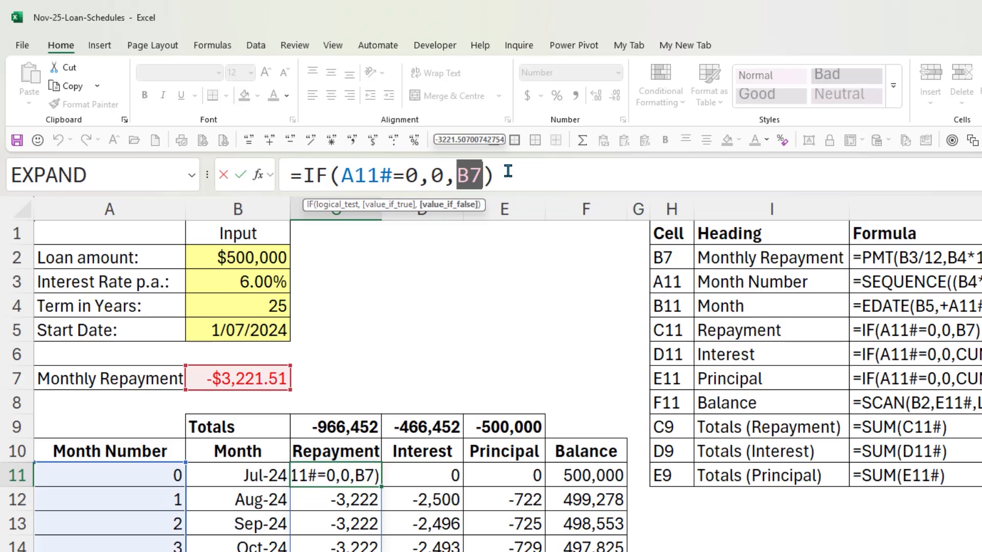
{"action": "key", "text": "Escape"}
Step: Examine the opening IF test and the CUMIPMT function name in the formula of Interest cell D11
{"action": "left_click", "coordinate": [433, 477]}
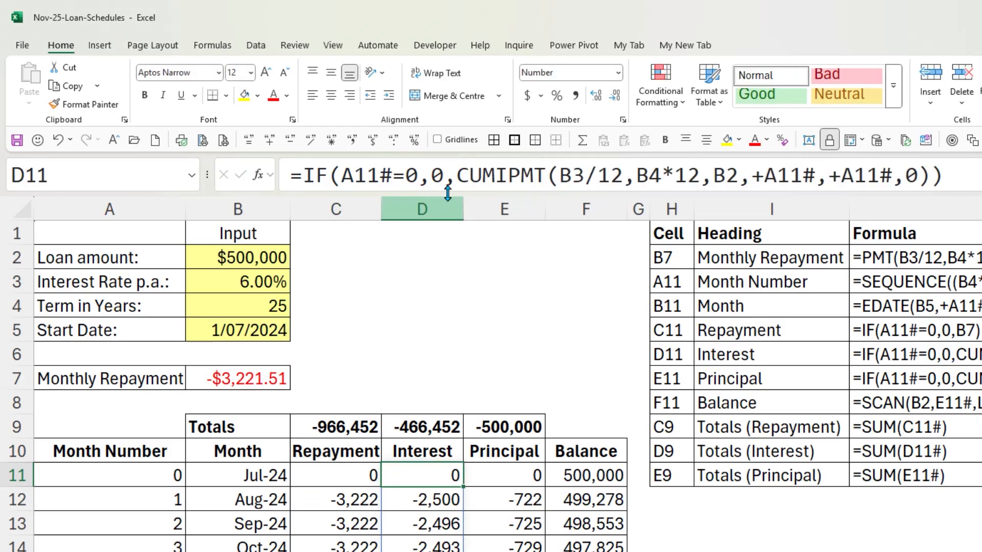
{"action": "left_click_drag", "start_coordinate": [457, 176], "coordinate": [282, 175]}
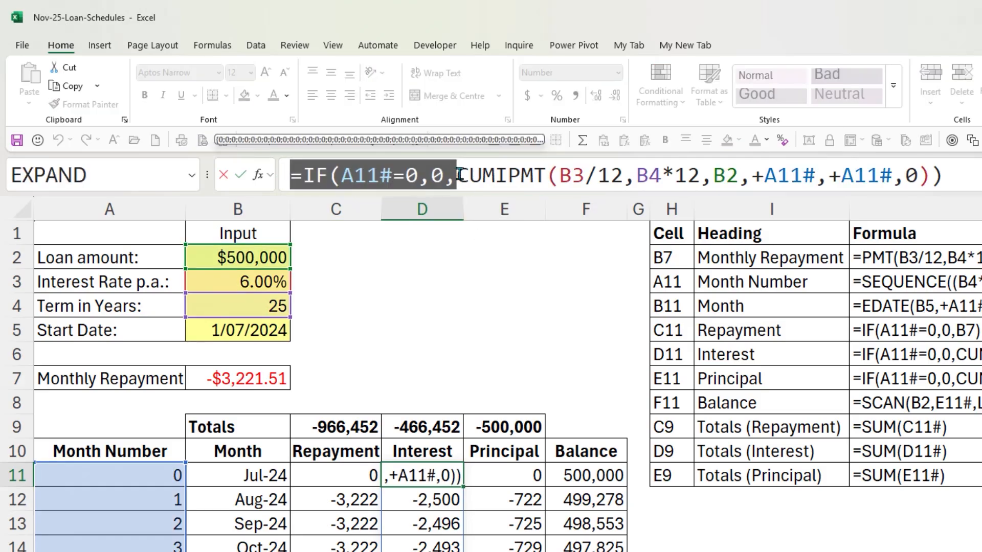
{"action": "key", "text": "Right"}
{"action": "left_click_drag", "start_coordinate": [488, 174], "coordinate": [559, 176]}
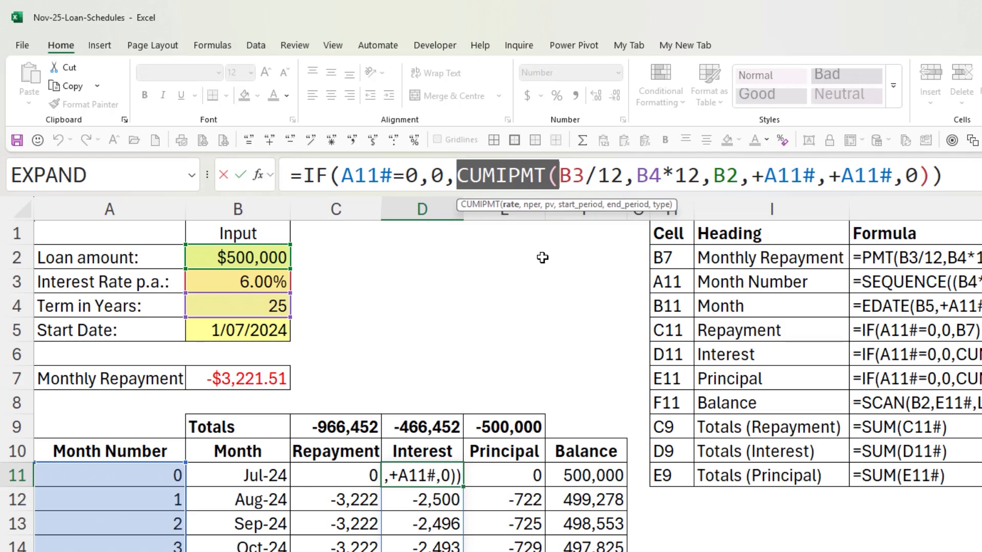
{"action": "left_click_drag", "start_coordinate": [495, 176], "coordinate": [549, 177]}
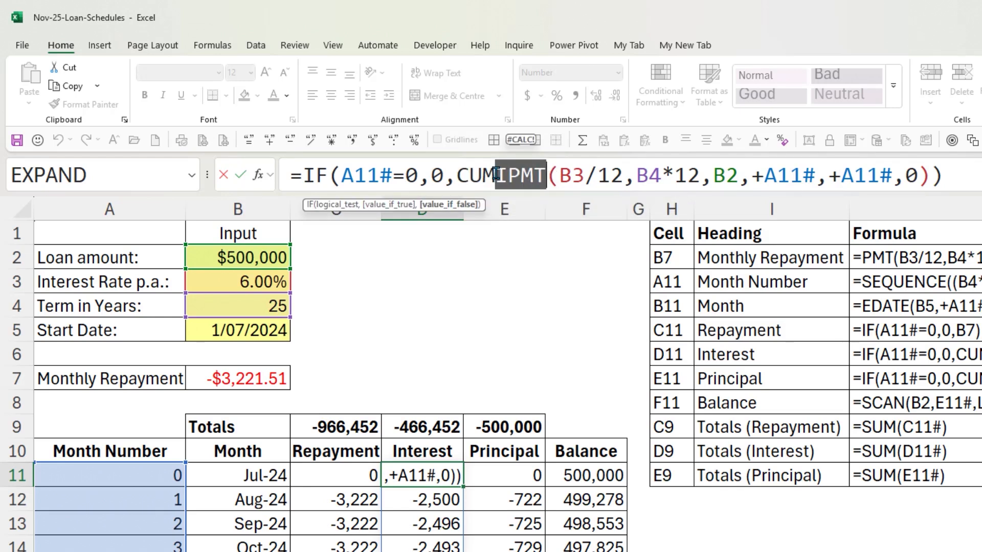
{"action": "left_click", "coordinate": [549, 175]}
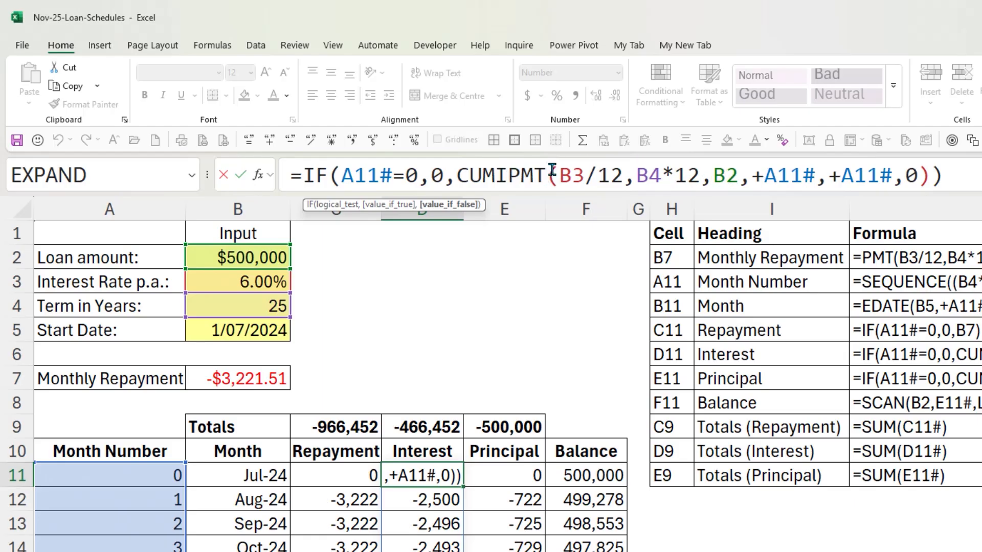
Step: Examine the CUMIPMT arguments in D11: rate, periods and loan amount, the start and end periods +A11#, and the type 0
{"action": "left_click_drag", "start_coordinate": [563, 171], "coordinate": [742, 177]}
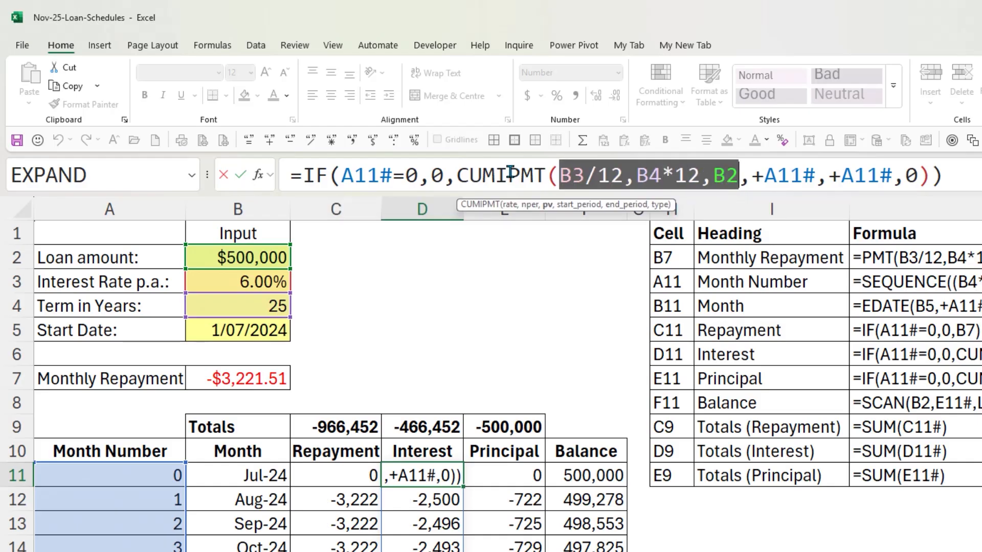
{"action": "left_click_drag", "start_coordinate": [748, 176], "coordinate": [921, 190]}
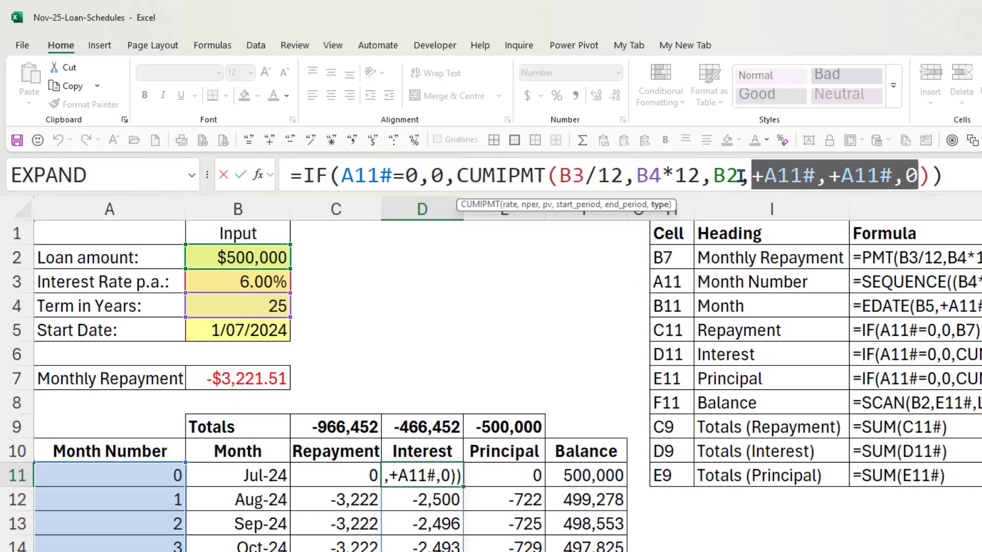
{"action": "left_click_drag", "start_coordinate": [751, 175], "coordinate": [816, 170]}
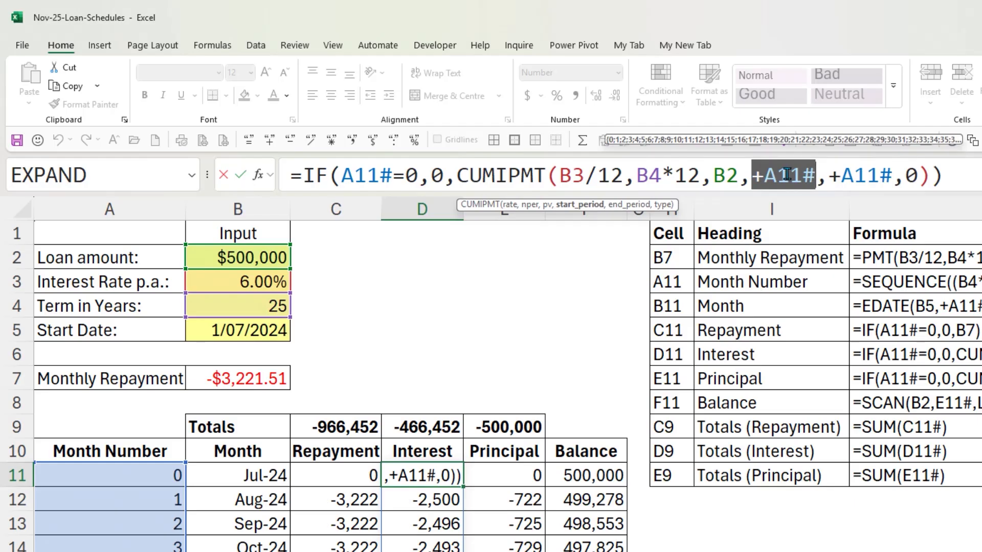
{"action": "left_click", "coordinate": [749, 174]}
{"action": "left_click_drag", "start_coordinate": [750, 174], "coordinate": [893, 175]}
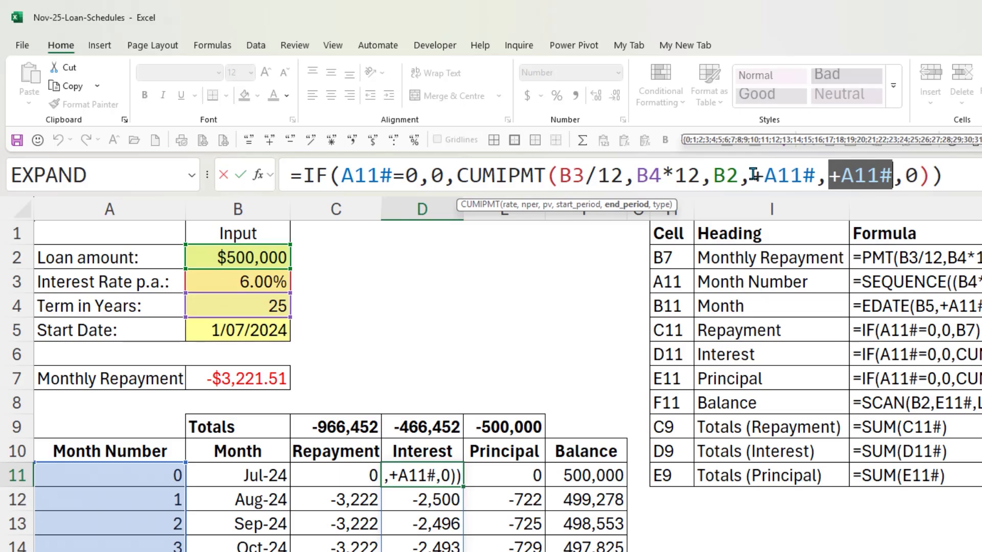
{"action": "left_click_drag", "start_coordinate": [905, 176], "coordinate": [916, 173]}
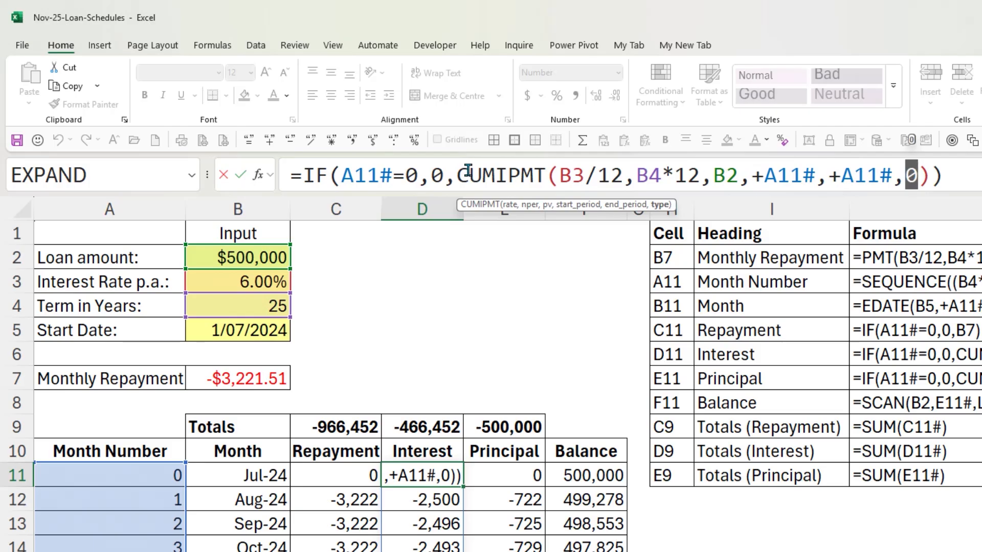
{"action": "left_click", "coordinate": [242, 177]}
Step: Examine the CUMPRINC arguments in the formula of Principal cell E11, and move on to Balance cell F11
{"action": "left_click", "coordinate": [510, 467]}
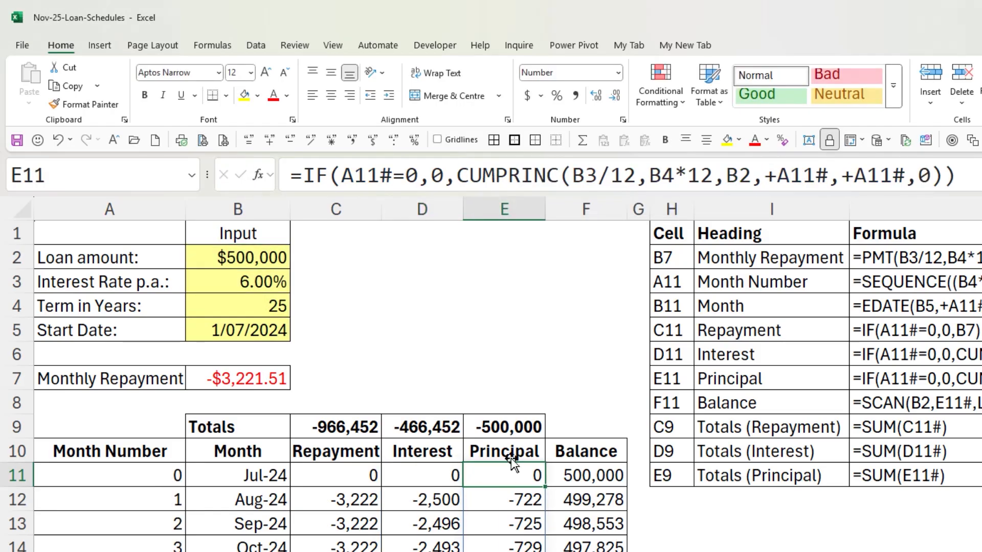
{"action": "left_click_drag", "start_coordinate": [495, 175], "coordinate": [928, 172]}
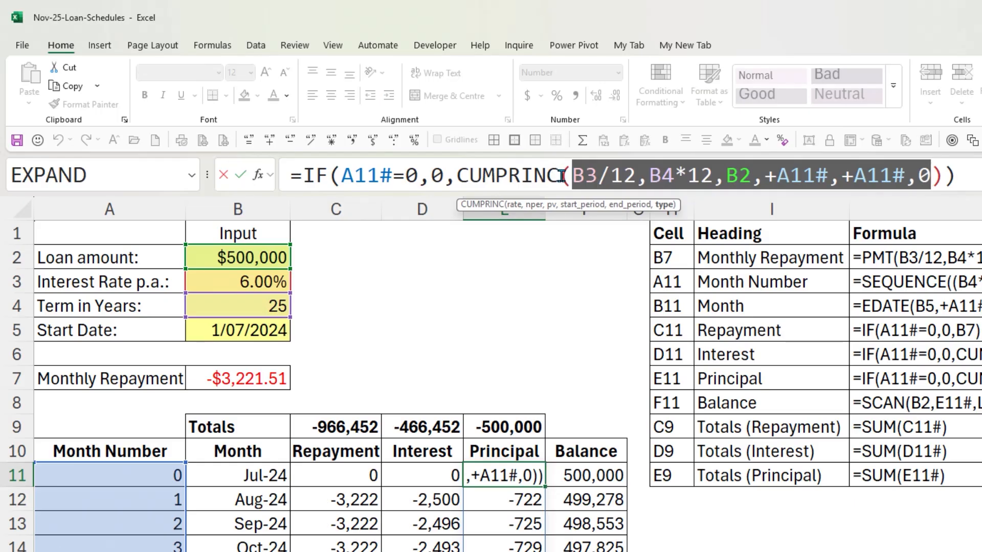
{"action": "key", "text": "Tab"}
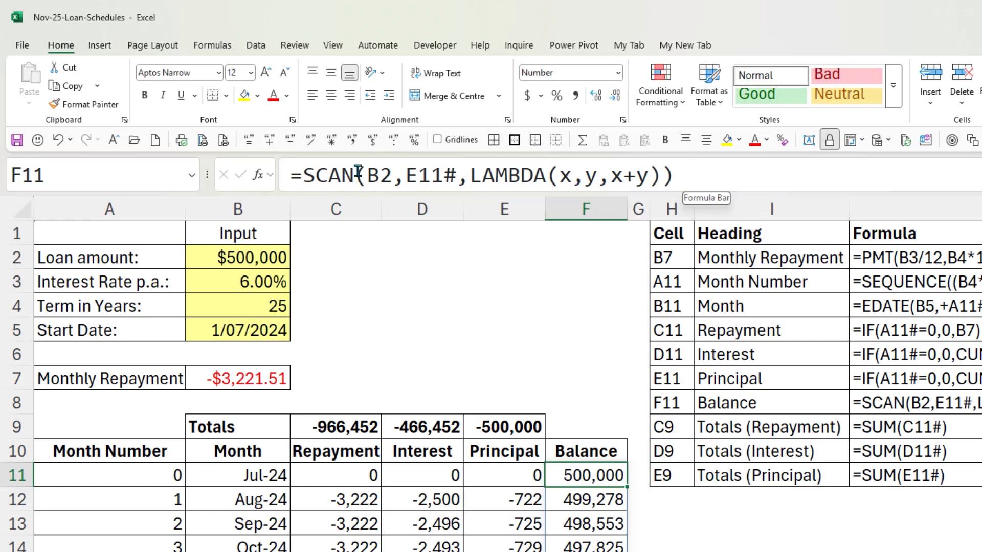
Step: Examine the initial value B2, the array and the LAMBDA parameters x, y and x+y in the SCAN formula of F11
{"action": "left_click_drag", "start_coordinate": [366, 176], "coordinate": [395, 176]}
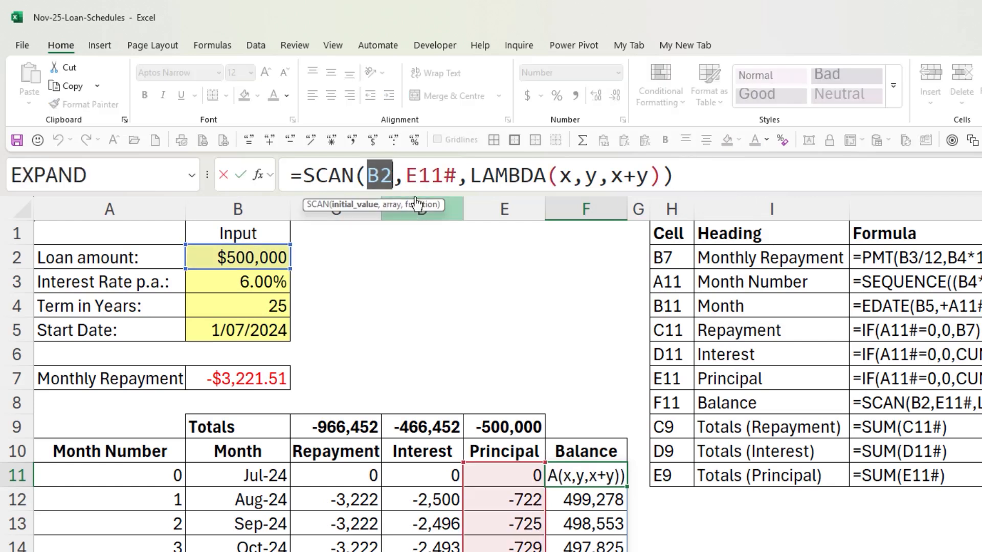
{"action": "left_click_drag", "start_coordinate": [406, 175], "coordinate": [659, 171]}
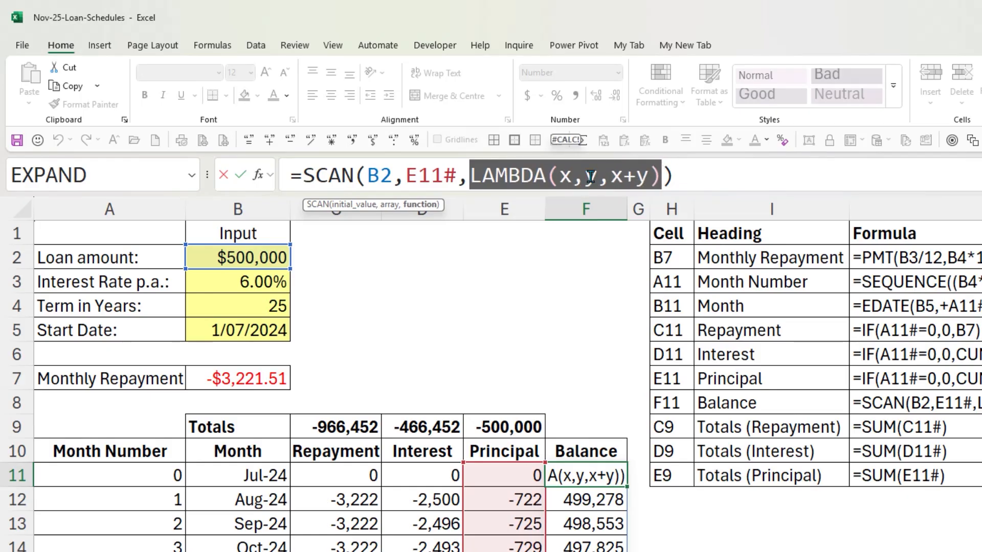
{"action": "left_click_drag", "start_coordinate": [557, 172], "coordinate": [566, 172]}
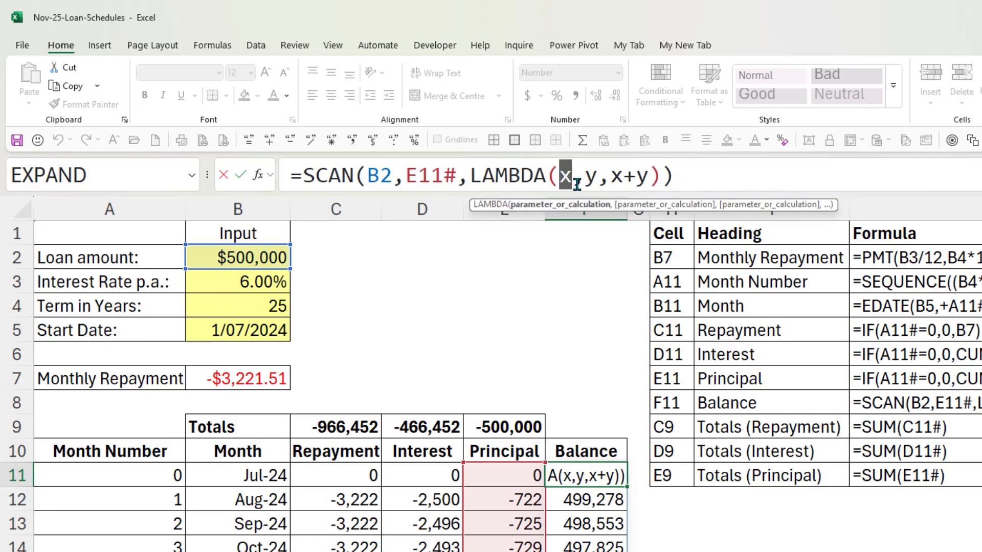
{"action": "double_click", "coordinate": [589, 173]}
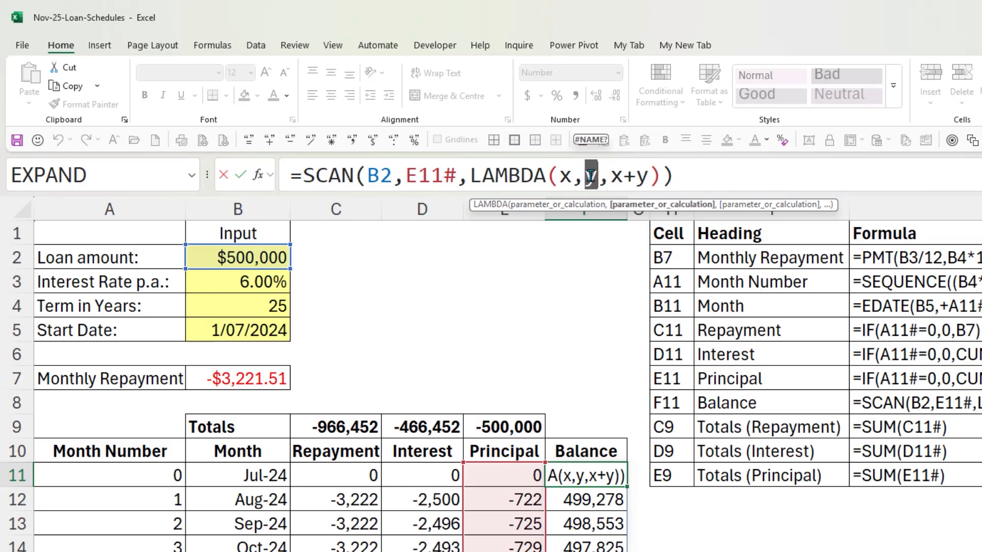
{"action": "left_click_drag", "start_coordinate": [611, 174], "coordinate": [648, 180]}
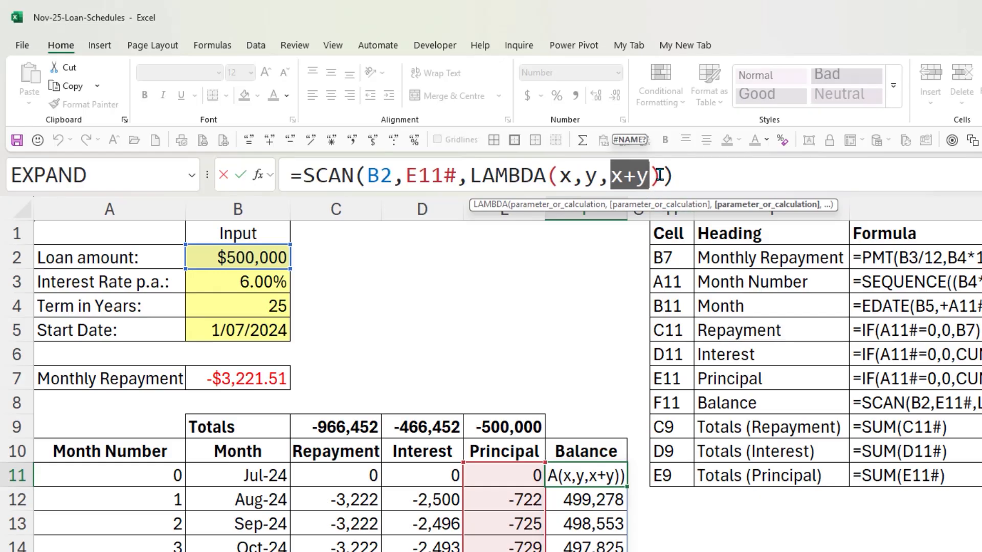
{"action": "left_click", "coordinate": [617, 175]}
{"action": "left_click_drag", "start_coordinate": [616, 175], "coordinate": [646, 175]}
{"action": "left_click", "coordinate": [561, 176]}
{"action": "double_click", "coordinate": [561, 176]}
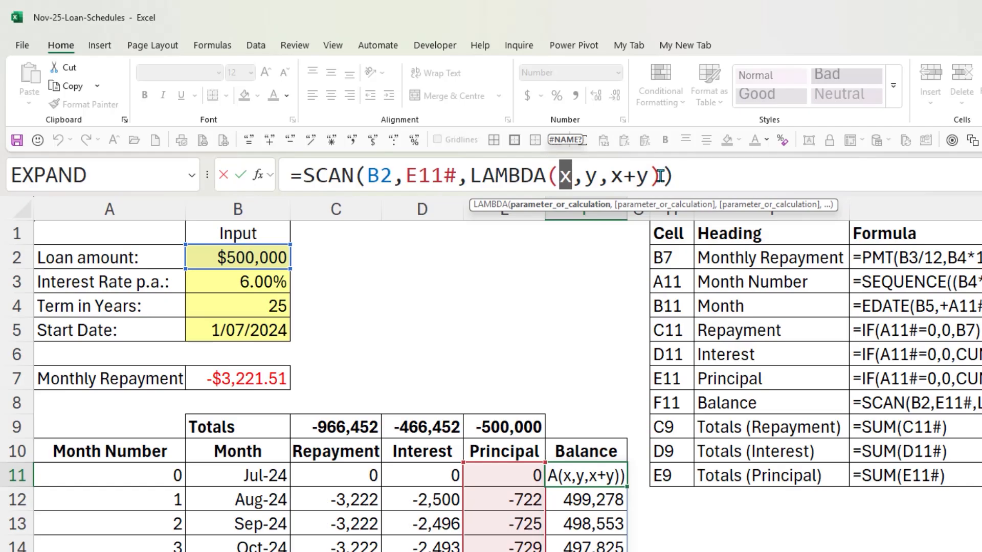
{"action": "key", "text": "Escape"}
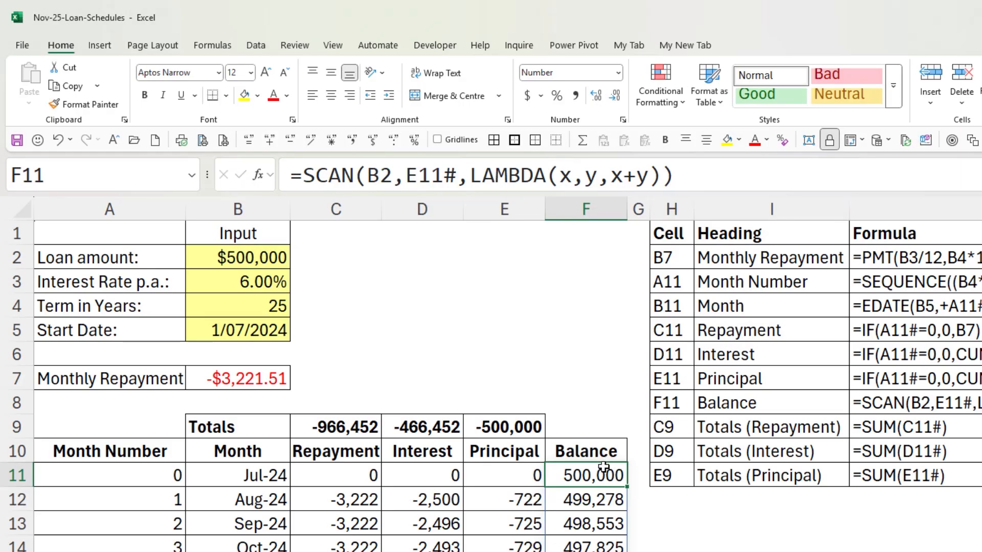
Step: Compare the SCAN formula and its E11# array in F11 with the spilled Balance cells F12 to F14
{"action": "left_click", "coordinate": [605, 500]}
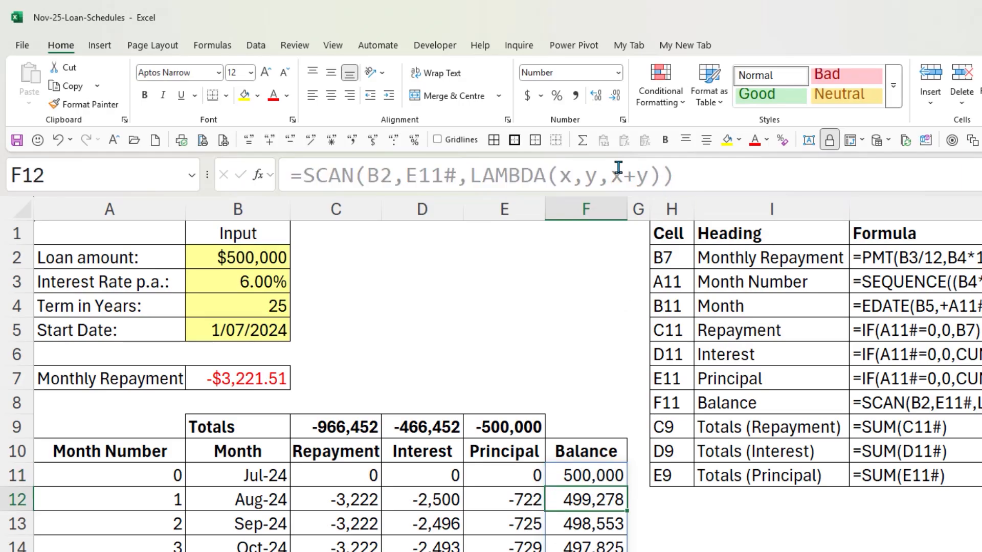
{"action": "left_click", "coordinate": [598, 474]}
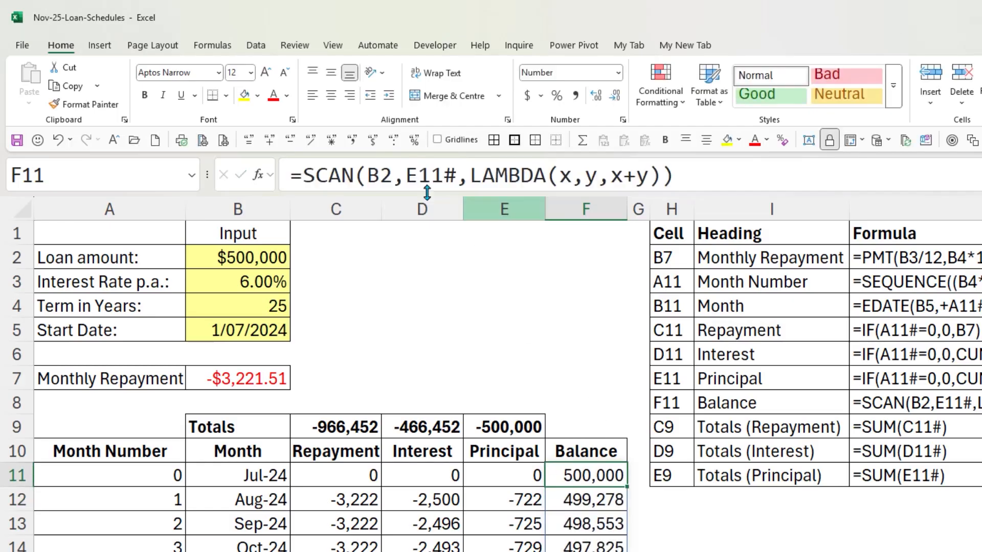
{"action": "double_click", "coordinate": [430, 175]}
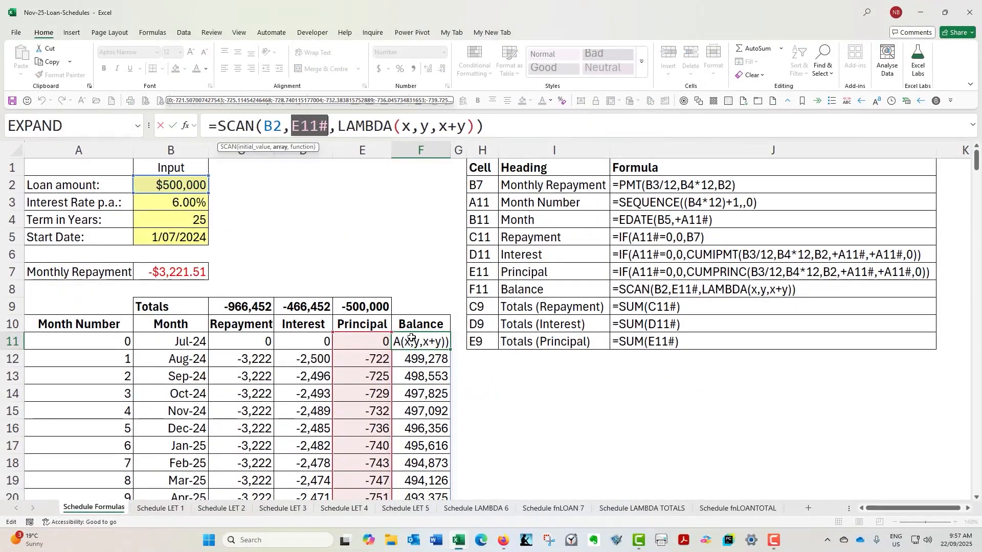
{"action": "key", "text": "Escape"}
{"action": "left_click", "coordinate": [424, 359]}
{"action": "left_click", "coordinate": [430, 377]}
{"action": "left_click", "coordinate": [432, 394]}
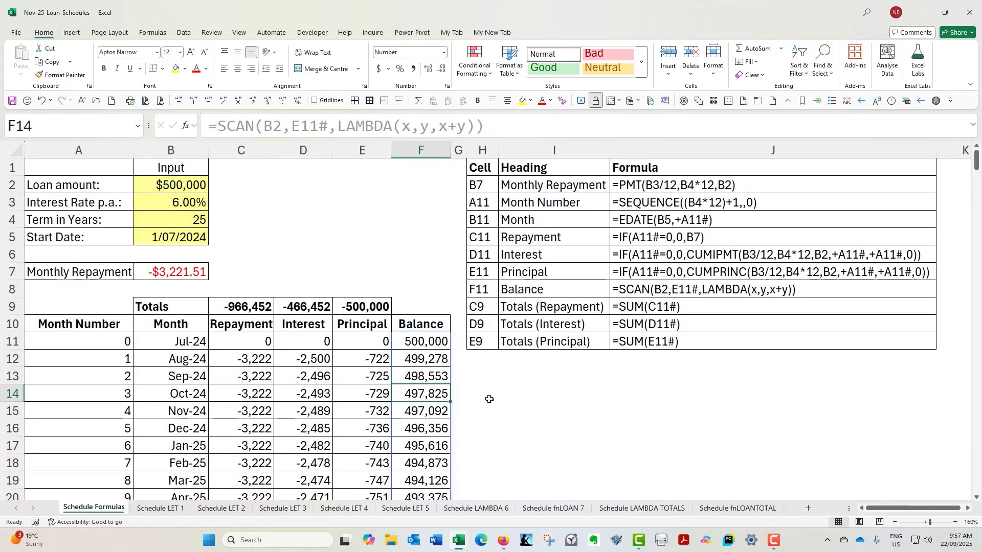
Step: Check the final balance at the end of the Balance column, and return to its first cell F11
{"action": "key", "text": "ctrl+Down"}
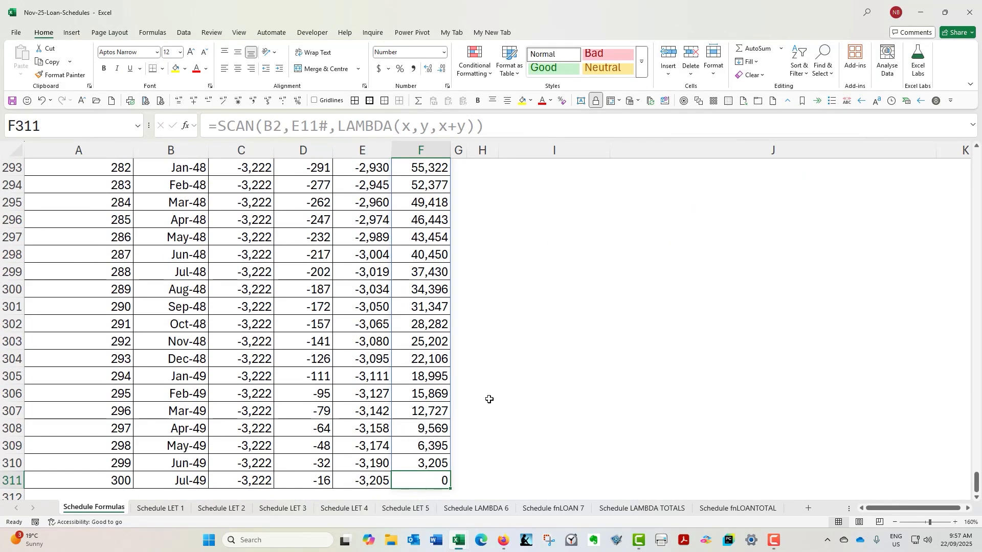
{"action": "key", "text": "ctrl+Up"}
{"action": "key", "text": "ctrl+Up"}
{"action": "key", "text": "ctrl+Down"}
{"action": "key", "text": "Down"}
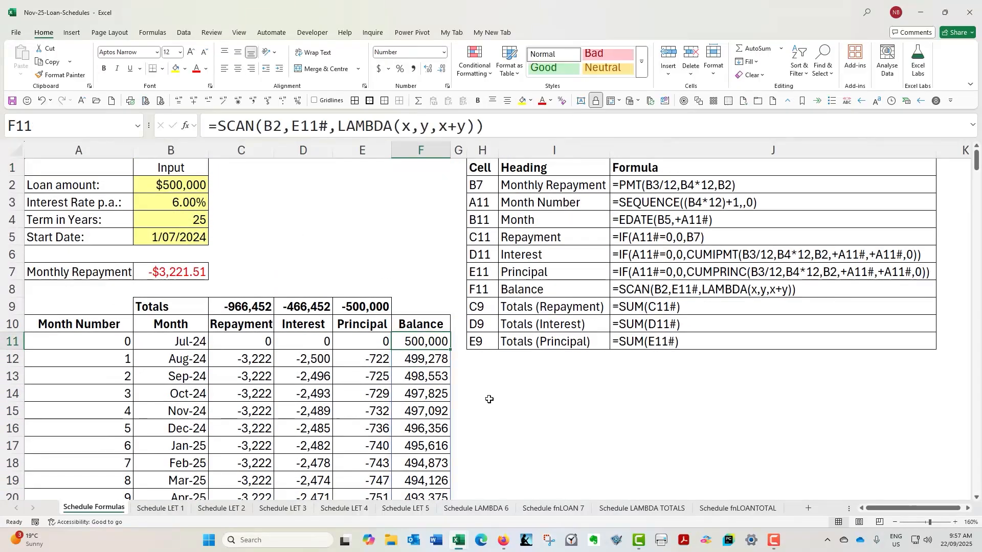
Step: View the row 11 formulas in turn from Principal back through Interest and Repayment to Month
{"action": "left_click", "coordinate": [368, 347]}
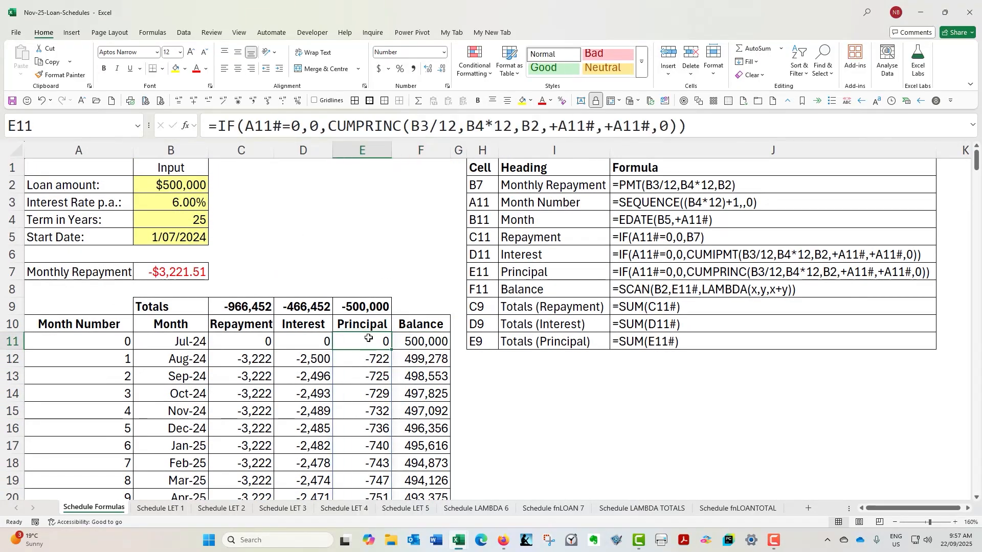
{"action": "left_click", "coordinate": [307, 344]}
{"action": "left_click", "coordinate": [247, 341]}
{"action": "left_click", "coordinate": [185, 342]}
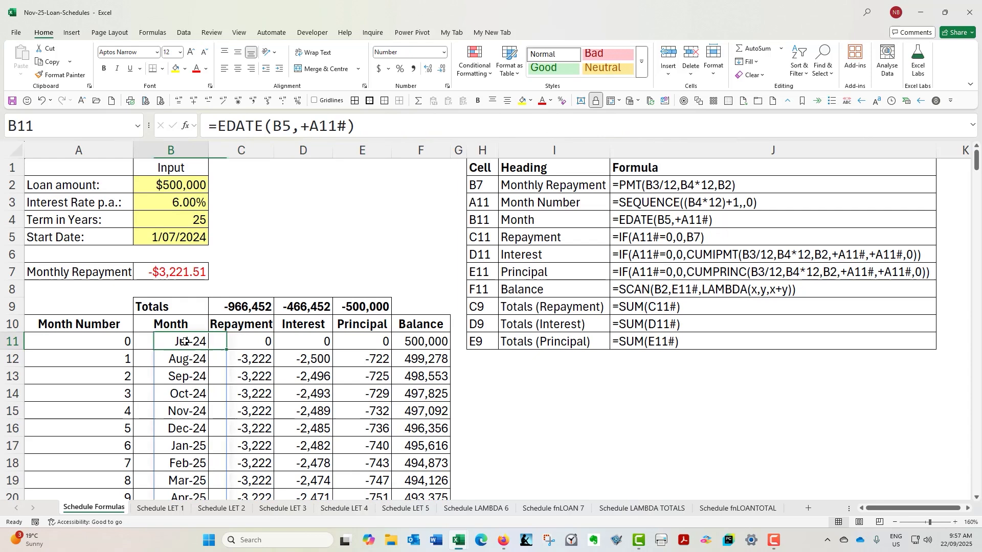
Step: View the SUM formulas of the Repayment and Interest totals in C9 and D9, and the Interest formula in D11
{"action": "left_click", "coordinate": [250, 307]}
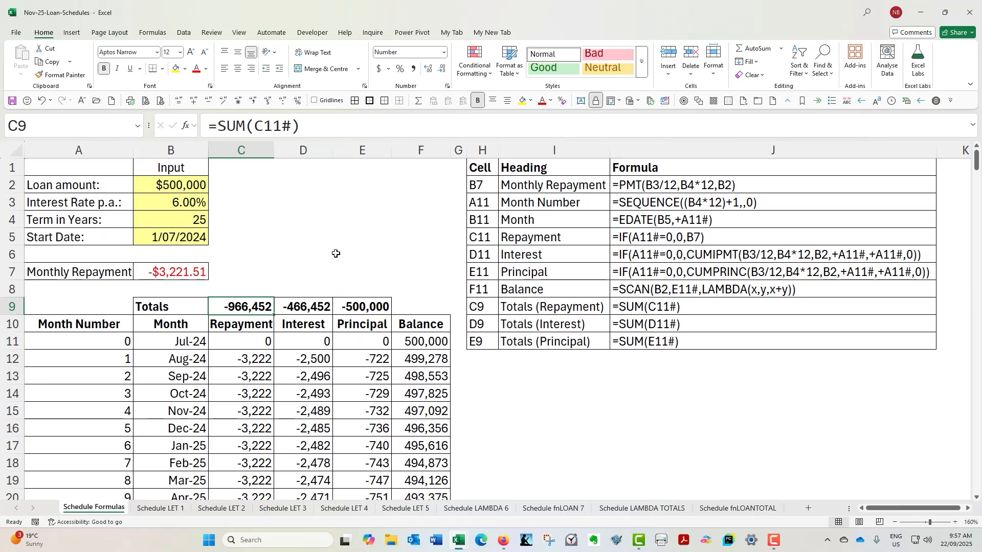
{"action": "left_click", "coordinate": [313, 306]}
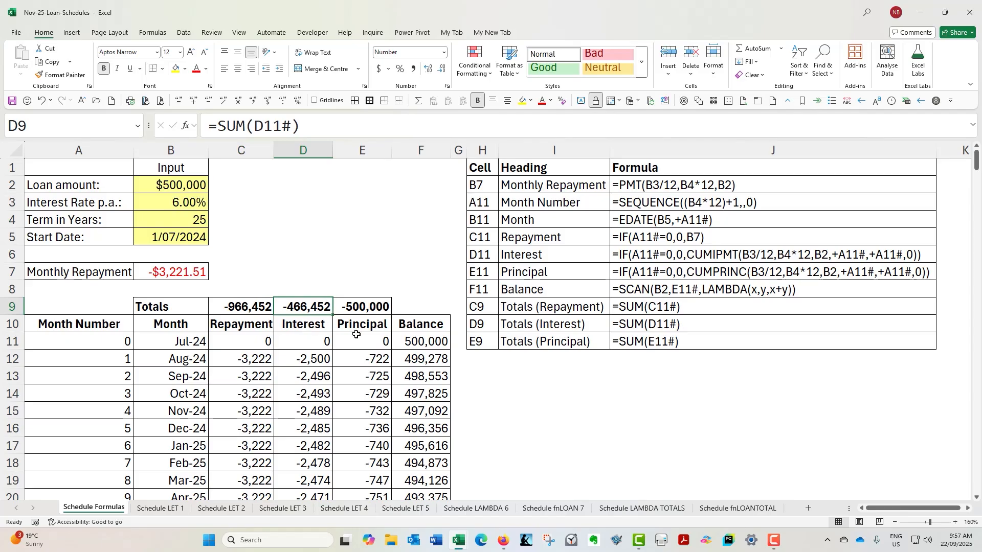
{"action": "left_click", "coordinate": [313, 326]}
{"action": "left_click", "coordinate": [311, 344]}
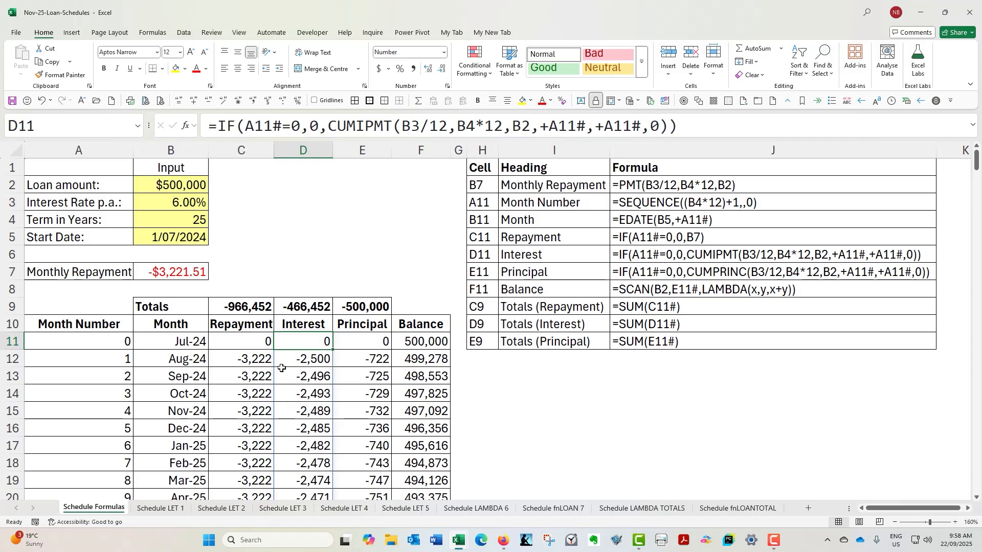
Step: Open the Schedule LET 1 sheet and examine the start of the LET formula in A11 with the formula bar expanded
{"action": "left_click", "coordinate": [161, 508]}
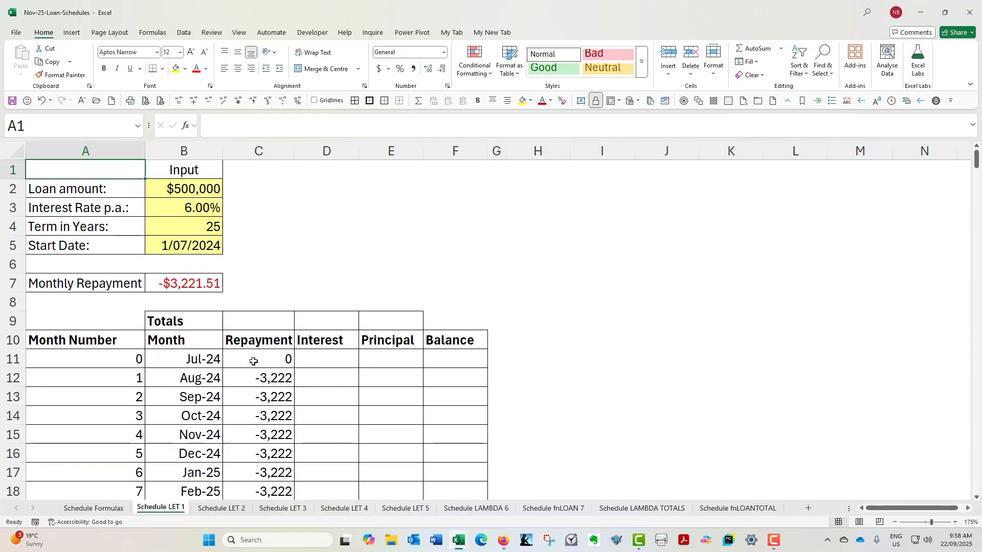
{"action": "left_click", "coordinate": [118, 360]}
{"action": "key", "text": "ctrl+shift+u"}
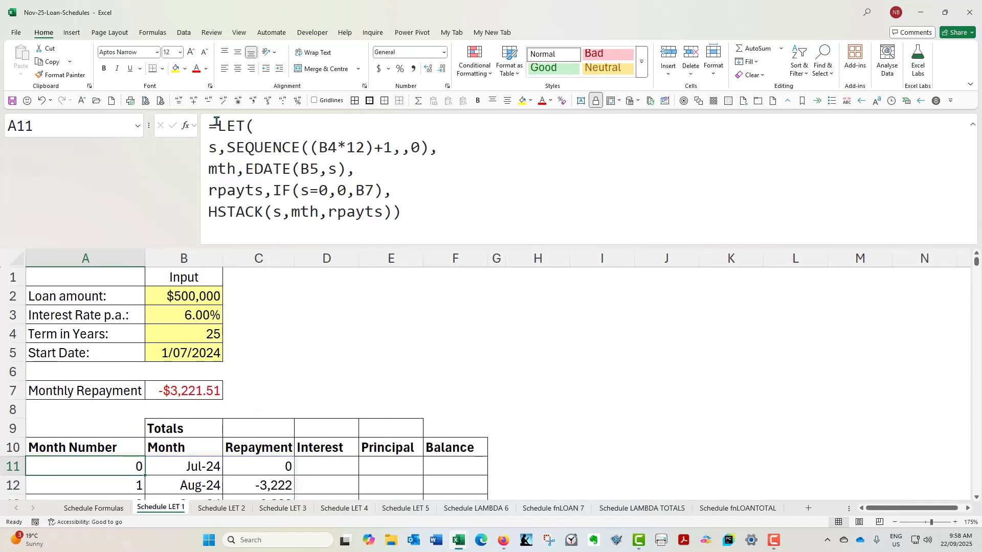
{"action": "left_click_drag", "start_coordinate": [217, 124], "coordinate": [260, 121]}
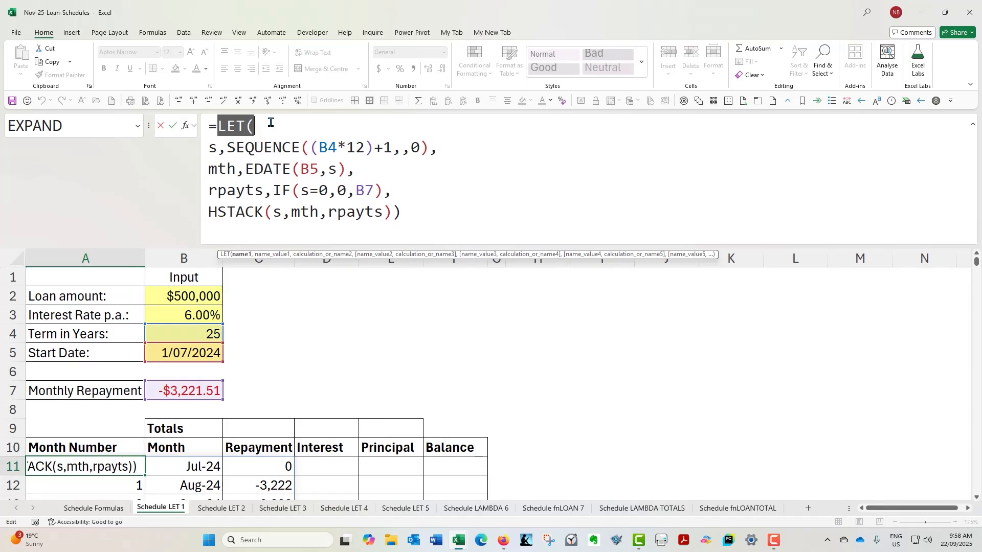
{"action": "left_click", "coordinate": [257, 122]}
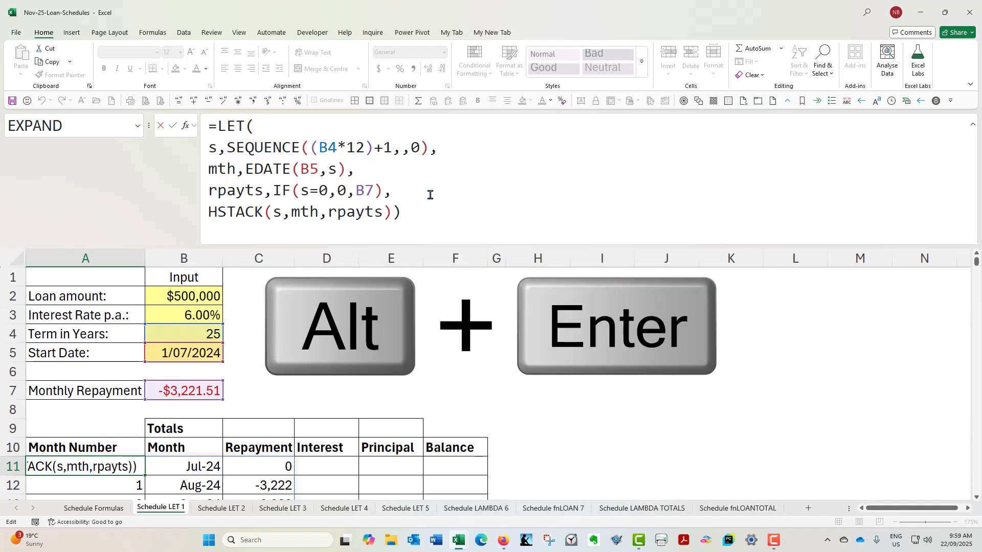
Step: Insert line breaks after the opening of the LET formula in A11, and remove them again
{"action": "key", "text": "alt+Return"}
{"action": "key", "text": "alt+Return"}
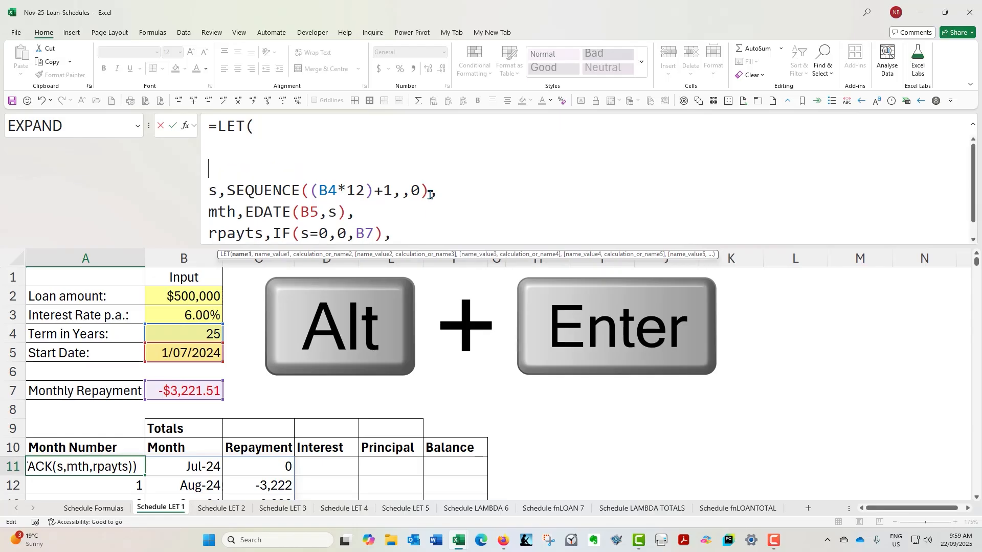
{"action": "key", "text": "alt+Return"}
{"action": "key", "text": "BackSpace"}
{"action": "key", "text": "BackSpace"}
{"action": "key", "text": "BackSpace"}
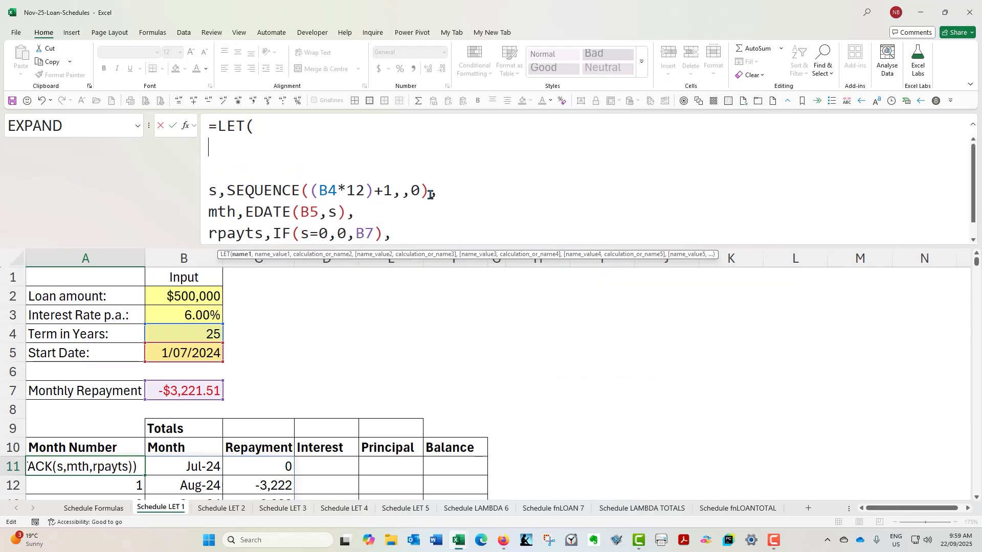
Step: Examine the name and calculation pairs s, mth and rpayts in the A11 LET formula
{"action": "double_click", "coordinate": [213, 149]}
{"action": "left_click_drag", "start_coordinate": [226, 149], "coordinate": [426, 149]}
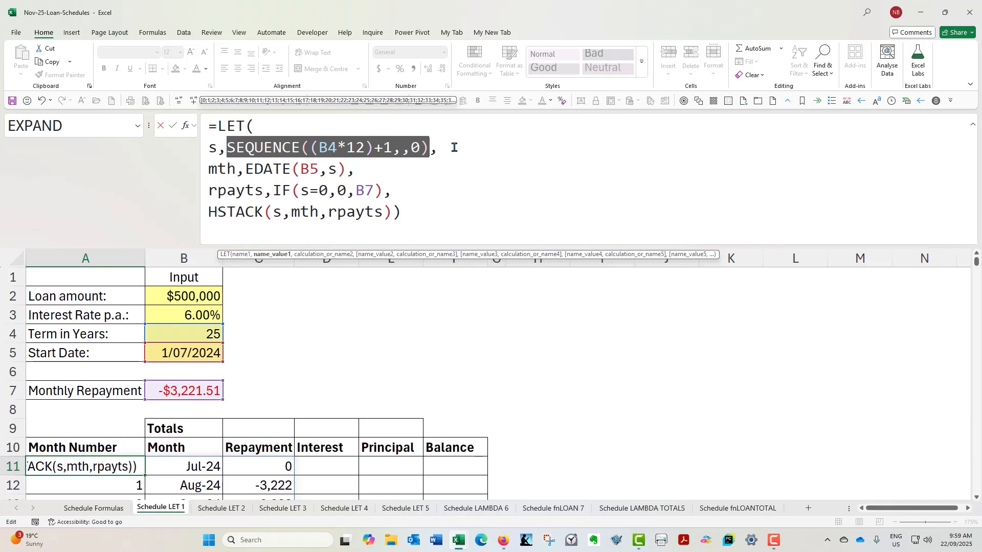
{"action": "left_click", "coordinate": [454, 148]}
{"action": "left_click_drag", "start_coordinate": [205, 163], "coordinate": [381, 174]}
{"action": "left_click_drag", "start_coordinate": [209, 190], "coordinate": [265, 186]}
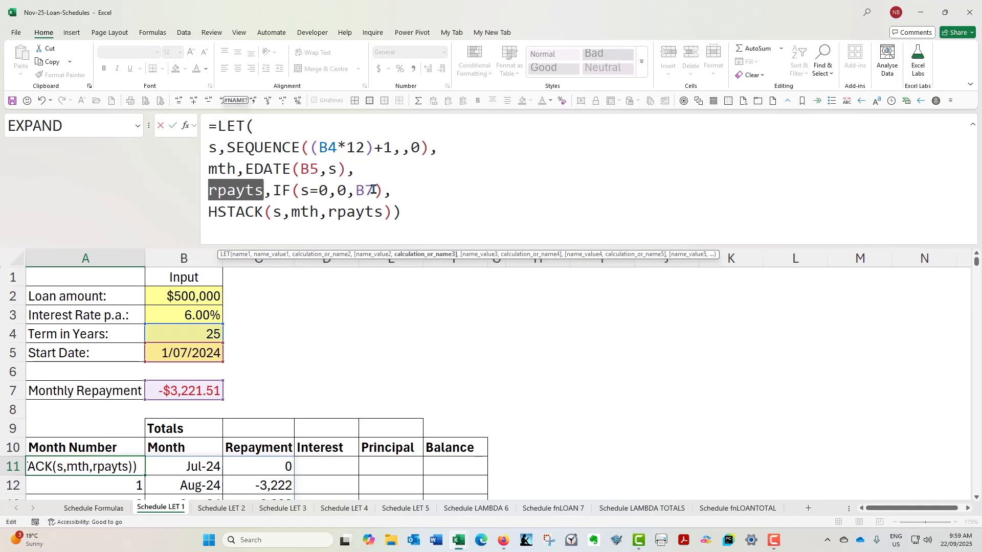
{"action": "left_click_drag", "start_coordinate": [274, 190], "coordinate": [383, 190]}
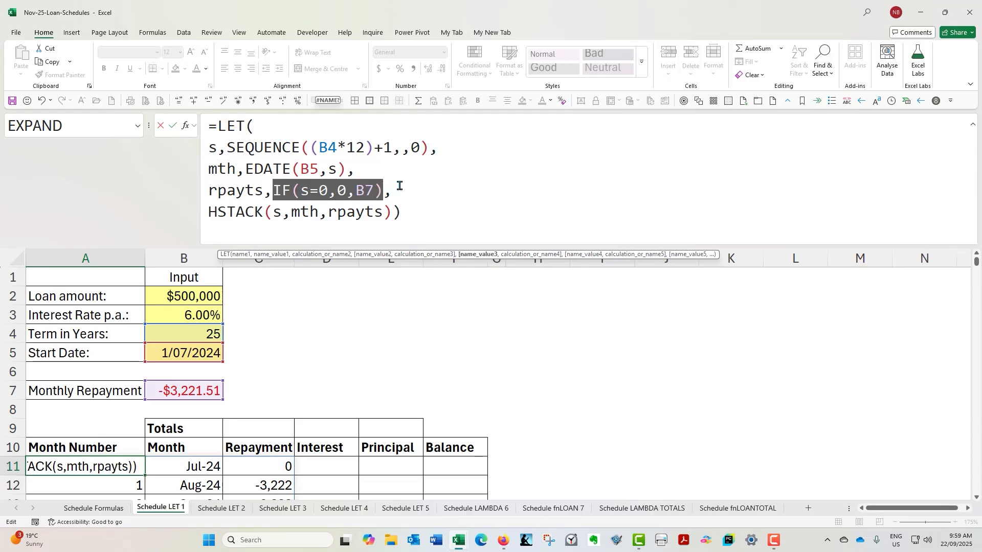
Step: Examine the final HSTACK calculation and its arguments s, mth and rpayts, and finish editing the formula
{"action": "left_click", "coordinate": [355, 213]}
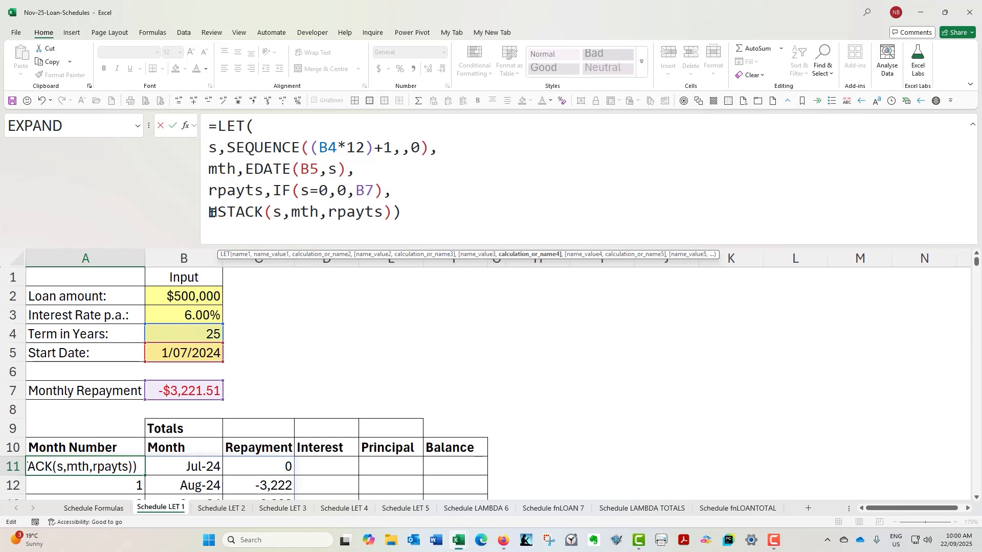
{"action": "left_click_drag", "start_coordinate": [210, 212], "coordinate": [273, 212]}
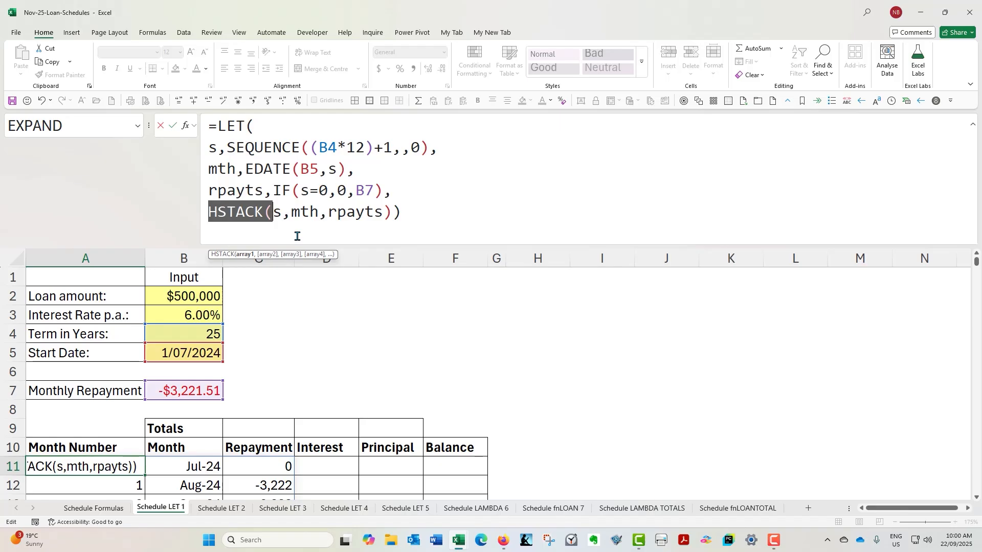
{"action": "double_click", "coordinate": [278, 211]}
{"action": "left_click_drag", "start_coordinate": [290, 211], "coordinate": [383, 211]}
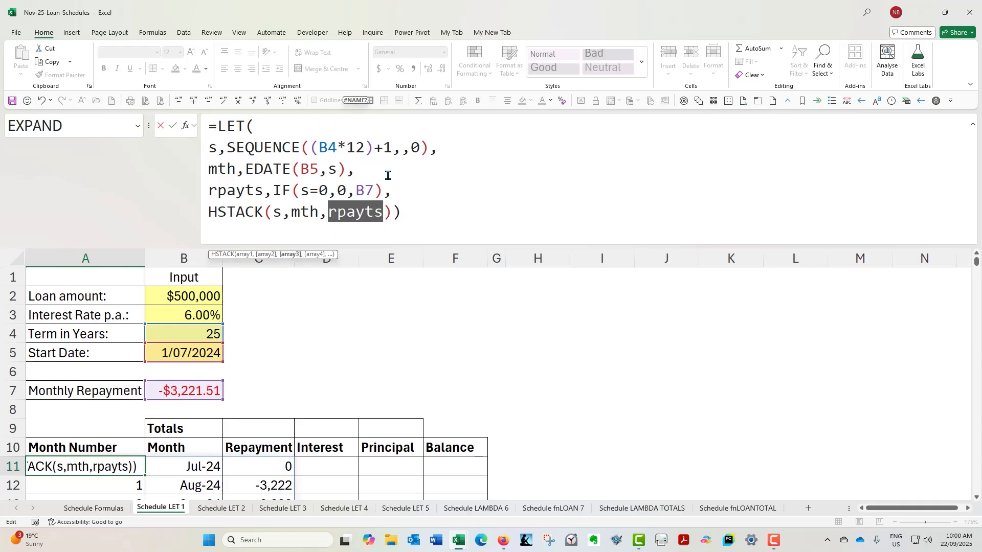
{"action": "left_click", "coordinate": [271, 210]}
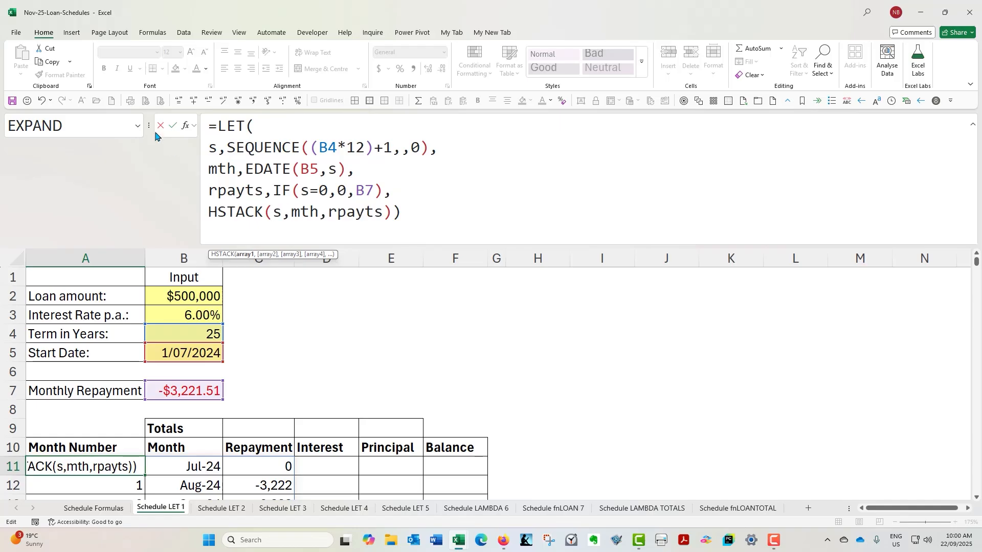
{"action": "left_click", "coordinate": [173, 125]}
Step: View the spilled formula in the first Month and Repayment cells, B11 and C11, and return to A11
{"action": "scroll", "coordinate": [256, 416], "scroll_direction": "down", "scroll_amount": 2}
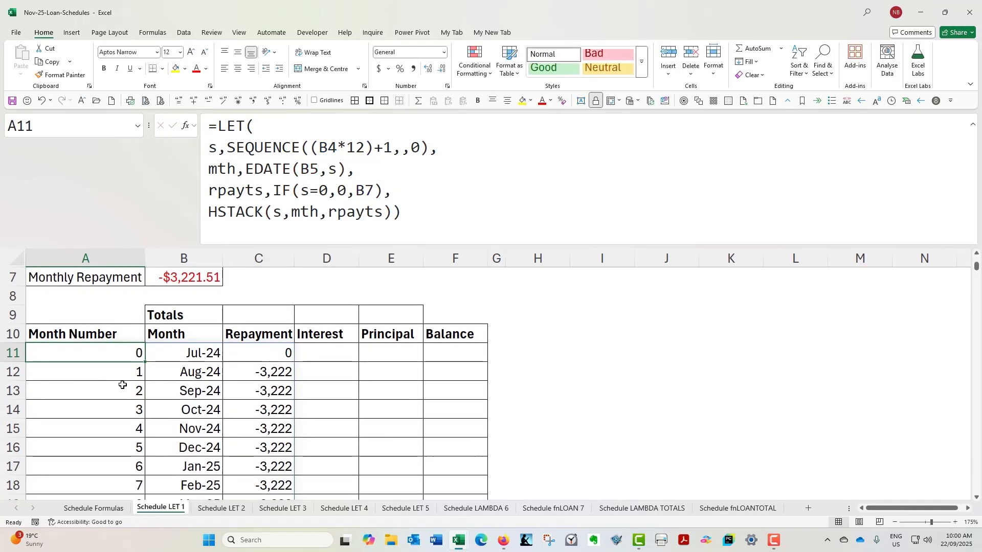
{"action": "left_click", "coordinate": [179, 353]}
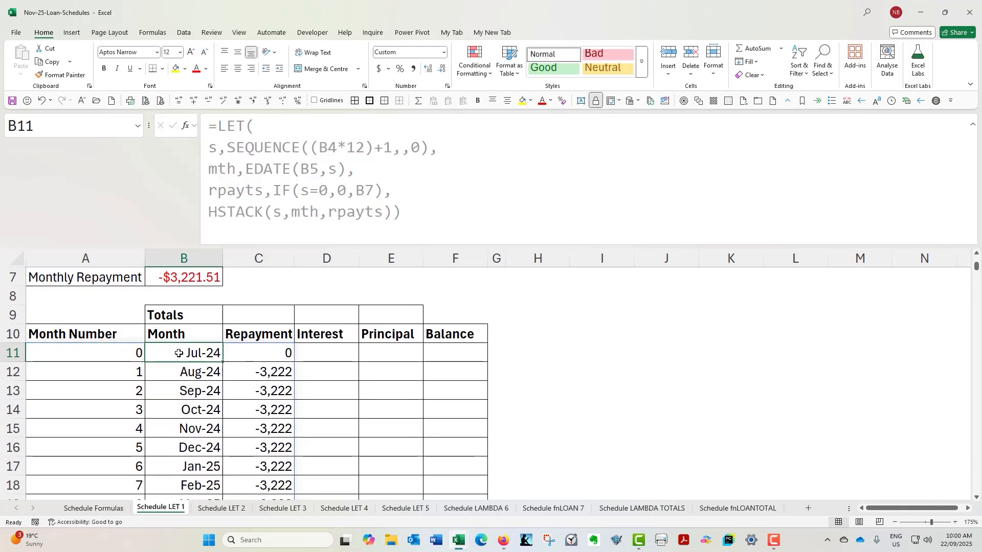
{"action": "left_click", "coordinate": [249, 350]}
{"action": "scroll", "coordinate": [335, 353], "scroll_direction": "up", "scroll_amount": 2}
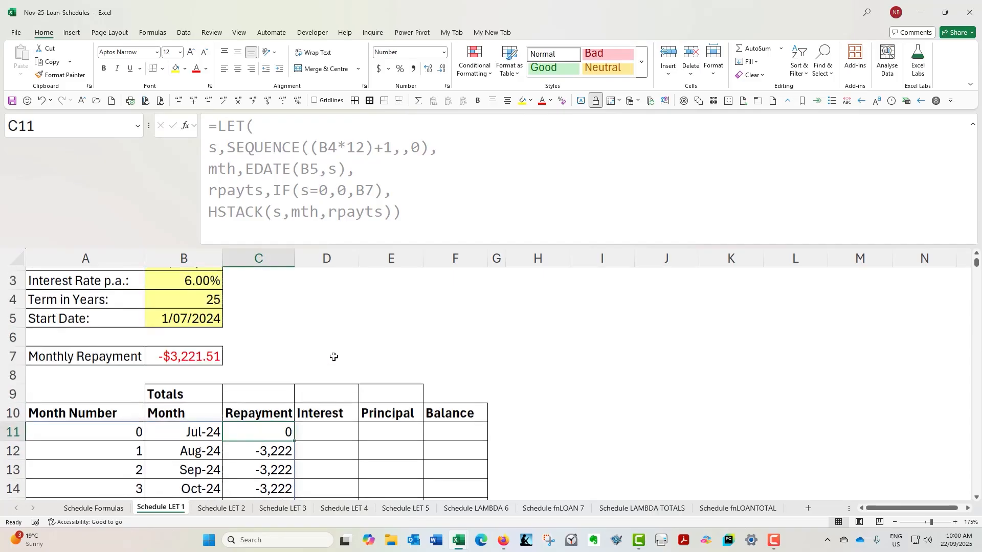
{"action": "left_click", "coordinate": [421, 202]}
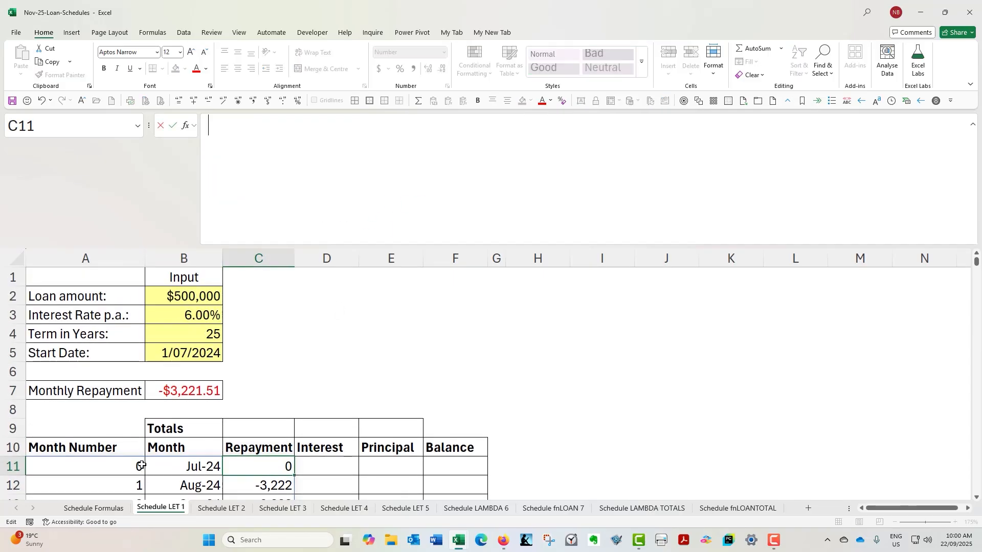
{"action": "left_click", "coordinate": [123, 463]}
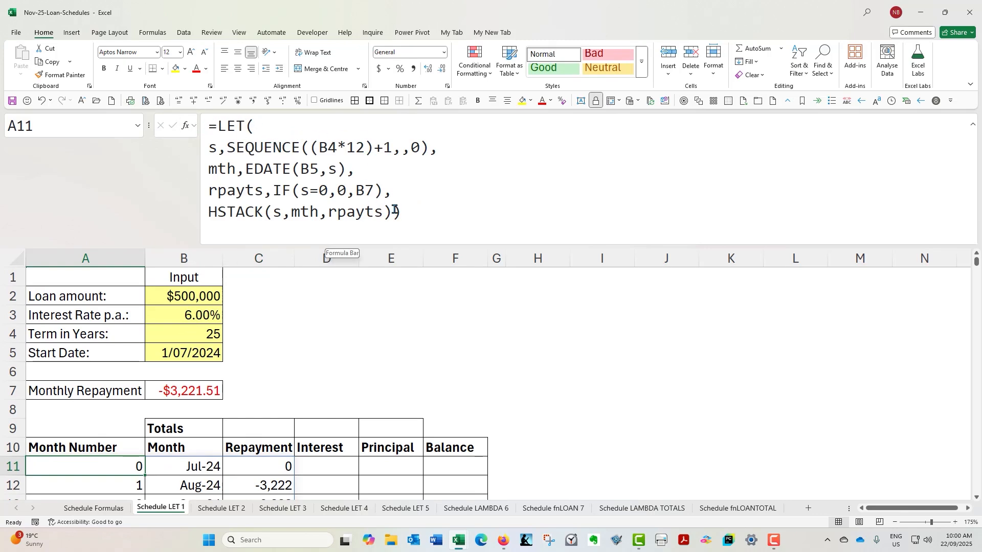
Step: Examine how the A11 LET formula is split into lines, from the SEQUENCE line through EDATE to HSTACK
{"action": "left_click", "coordinate": [368, 170]}
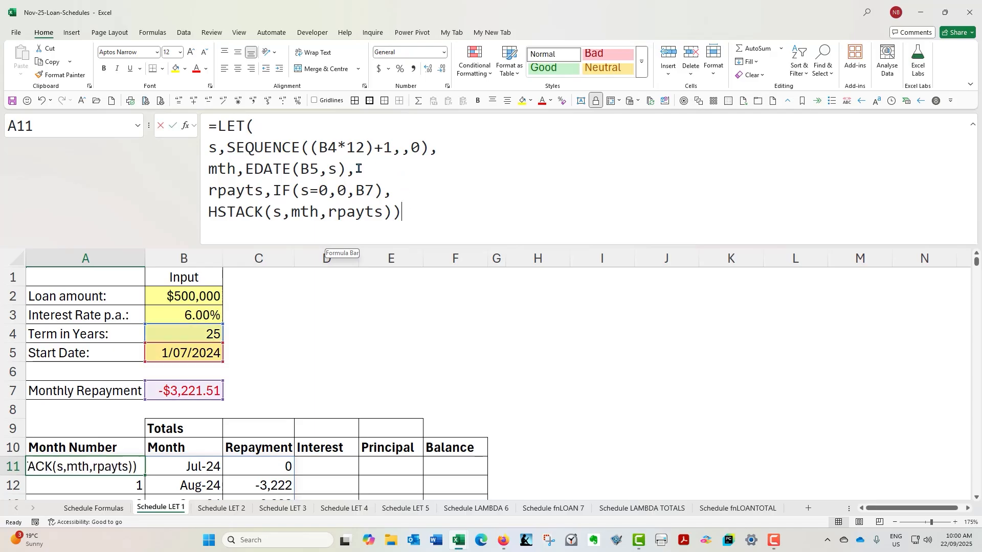
{"action": "left_click_drag", "start_coordinate": [441, 147], "coordinate": [194, 146]}
{"action": "left_click", "coordinate": [445, 149]}
{"action": "left_click", "coordinate": [362, 169]}
{"action": "left_click", "coordinate": [399, 212]}
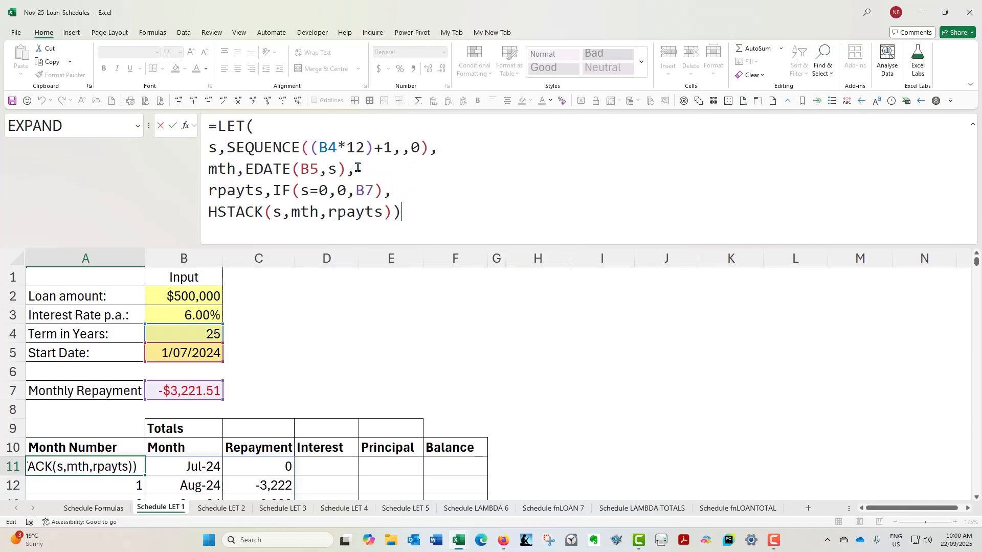
{"action": "left_click", "coordinate": [377, 170]}
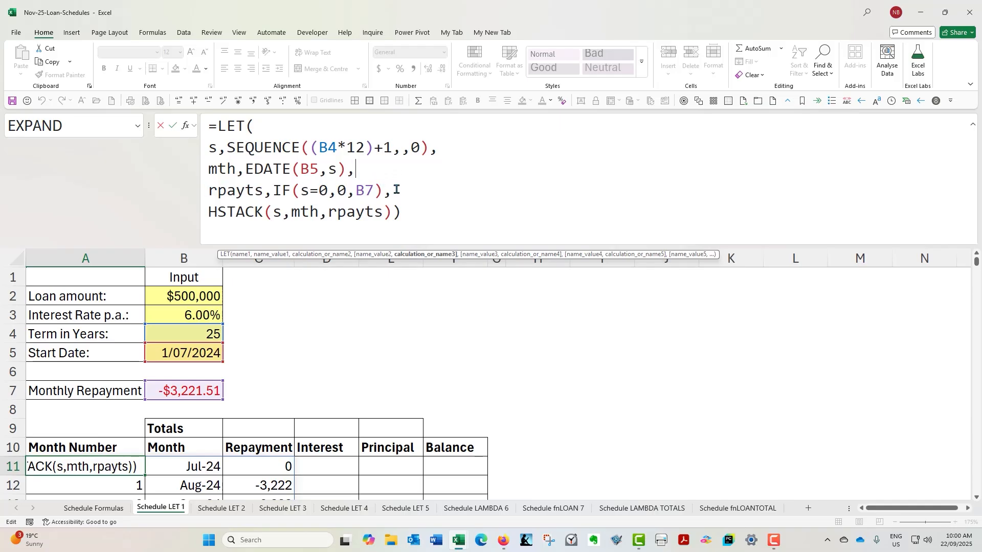
Step: Review the variable names rpayts, mth and s at the starts of their lines, and re-enter the formula in A11
{"action": "left_click_drag", "start_coordinate": [266, 190], "coordinate": [205, 191]}
{"action": "left_click", "coordinate": [221, 169]}
{"action": "double_click", "coordinate": [221, 168]}
{"action": "double_click", "coordinate": [214, 148]}
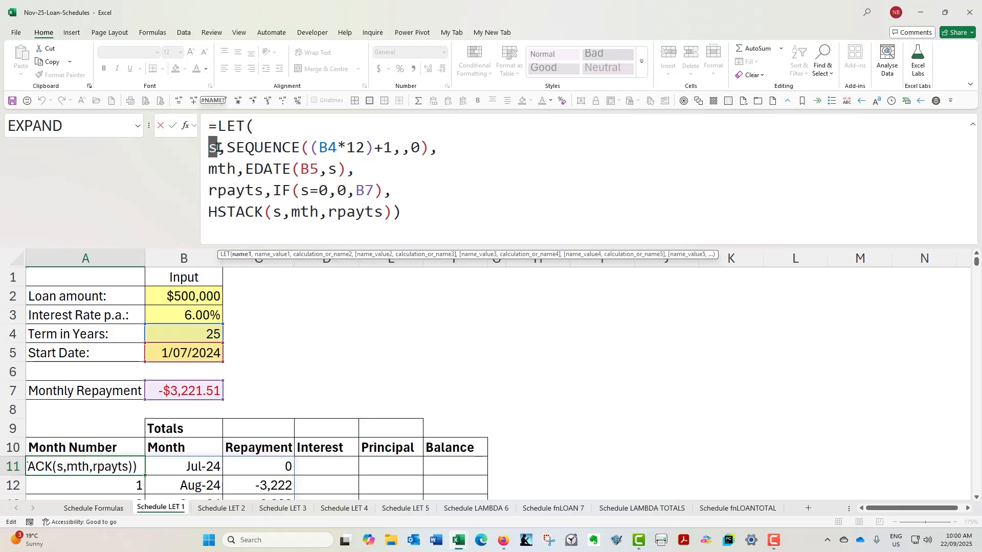
{"action": "left_click", "coordinate": [395, 169]}
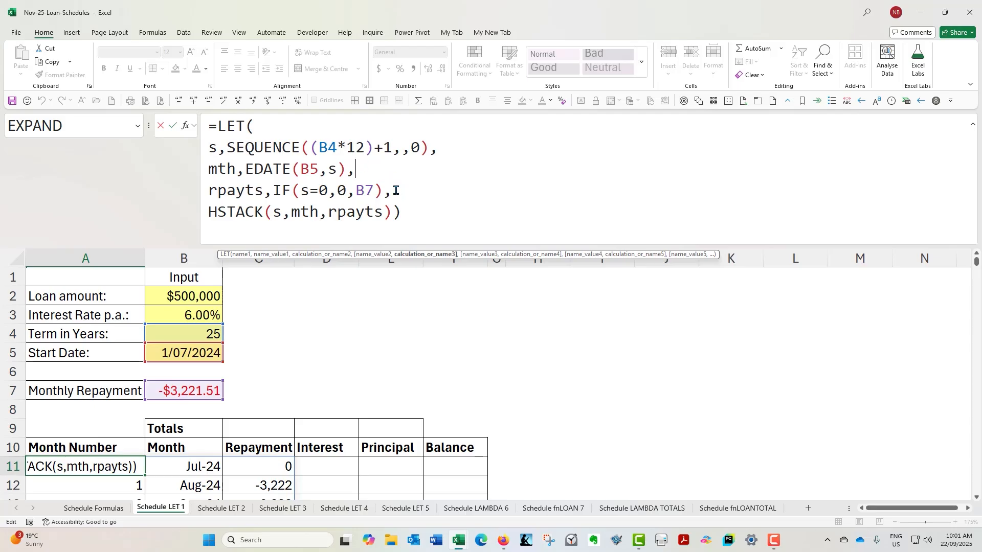
{"action": "key", "text": "ctrl+Return"}
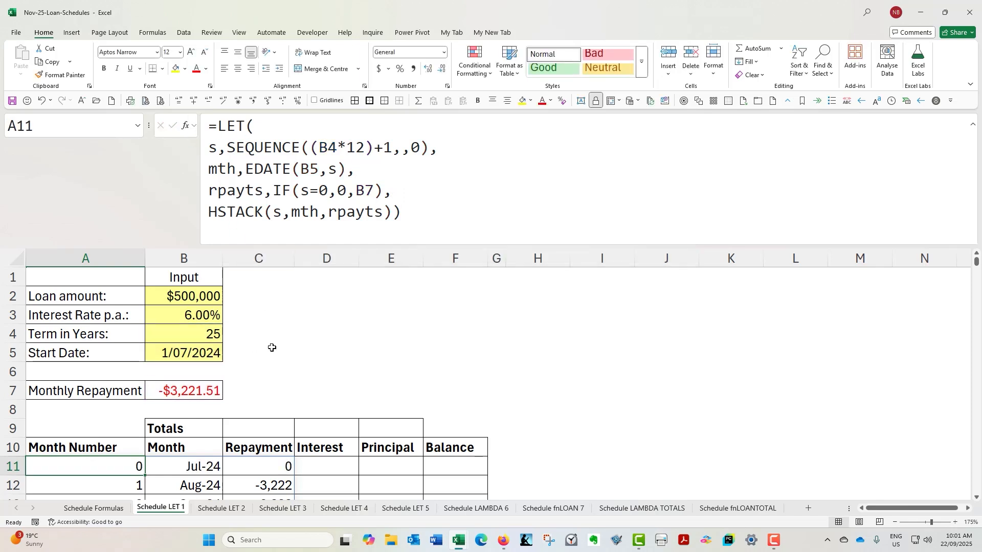
Step: Examine the B7 reference and the IF(s=0,0,B7) calculation of rpayts, and finish editing the A11 formula
{"action": "scroll", "coordinate": [271, 348], "scroll_direction": "down", "scroll_amount": 2}
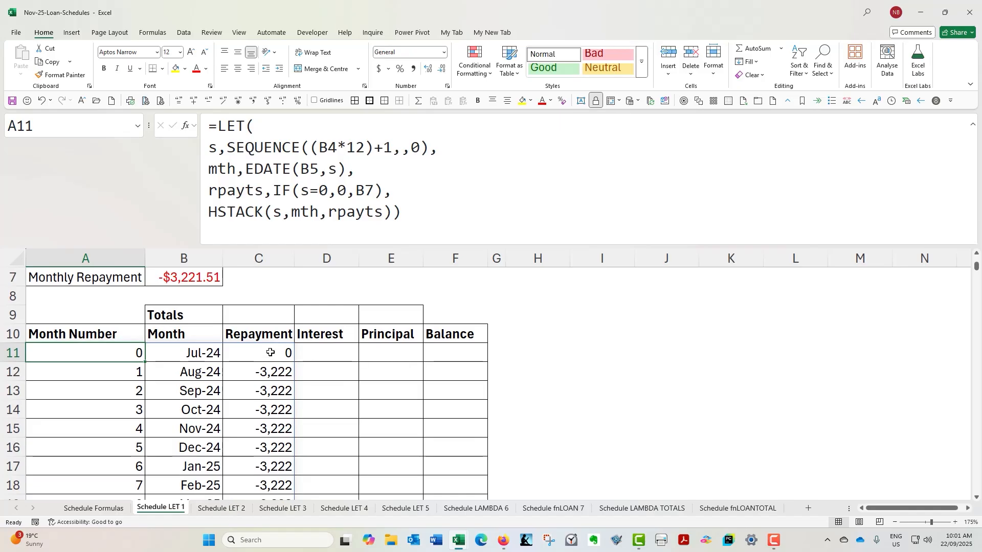
{"action": "left_click", "coordinate": [354, 186]}
{"action": "double_click", "coordinate": [364, 190]}
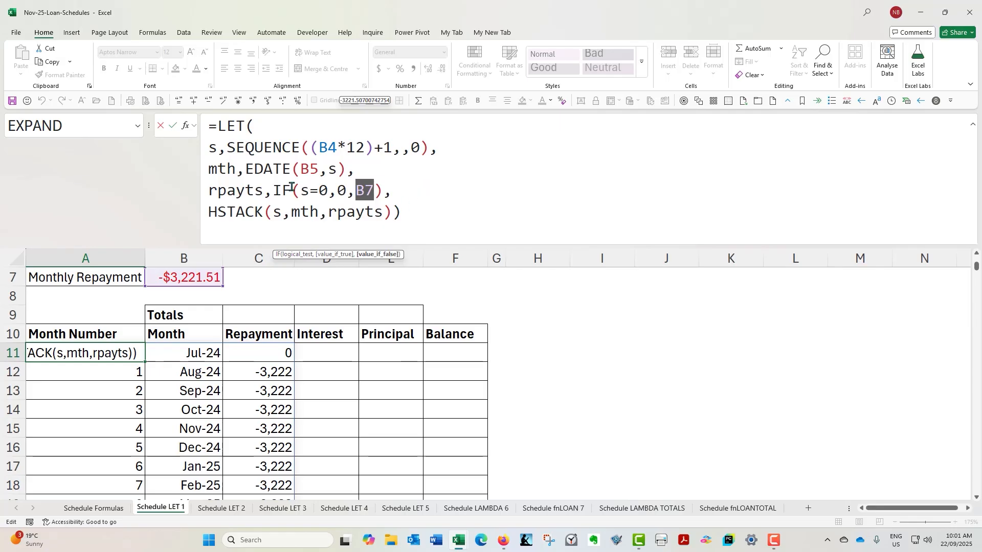
{"action": "left_click_drag", "start_coordinate": [274, 190], "coordinate": [388, 190]}
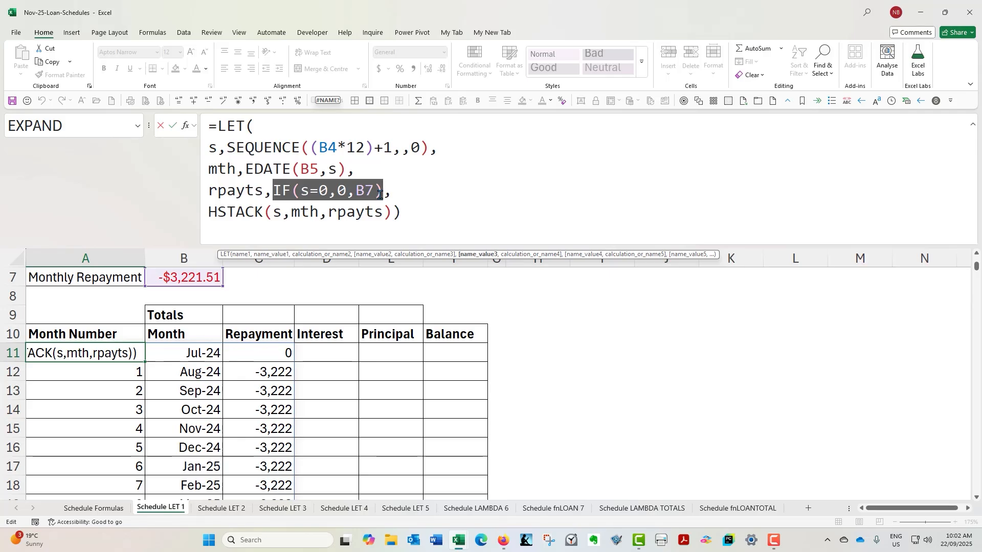
{"action": "left_click", "coordinate": [173, 126]}
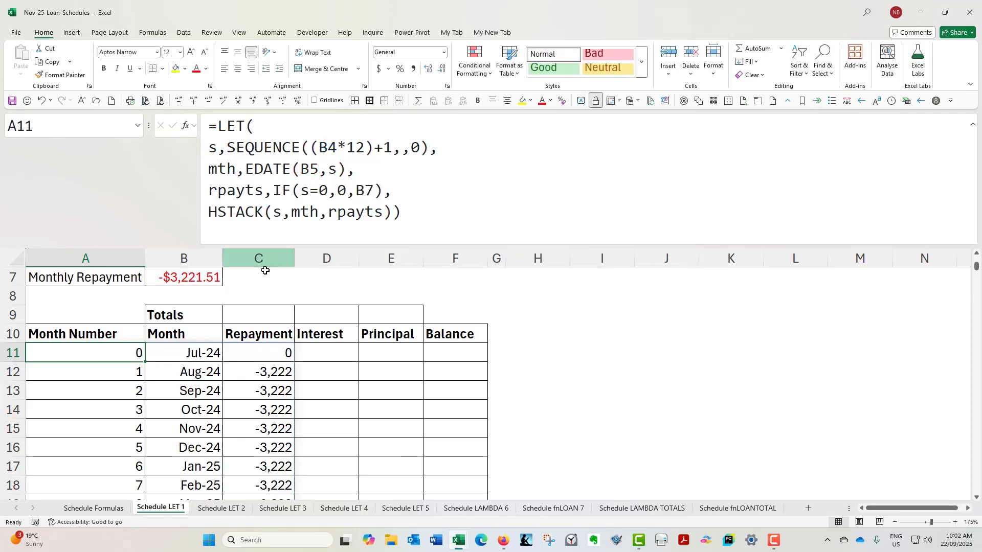
Step: Open the Schedule LET 2 sheet and examine the rpayt PMT variable and its use in the rpayts IF calculation
{"action": "left_click", "coordinate": [238, 509]}
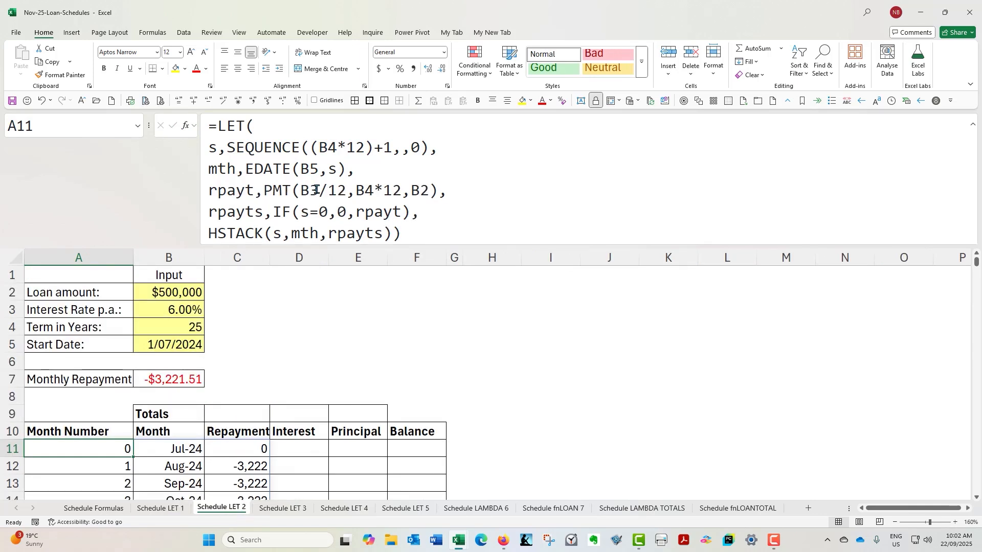
{"action": "left_click_drag", "start_coordinate": [440, 188], "coordinate": [202, 193]}
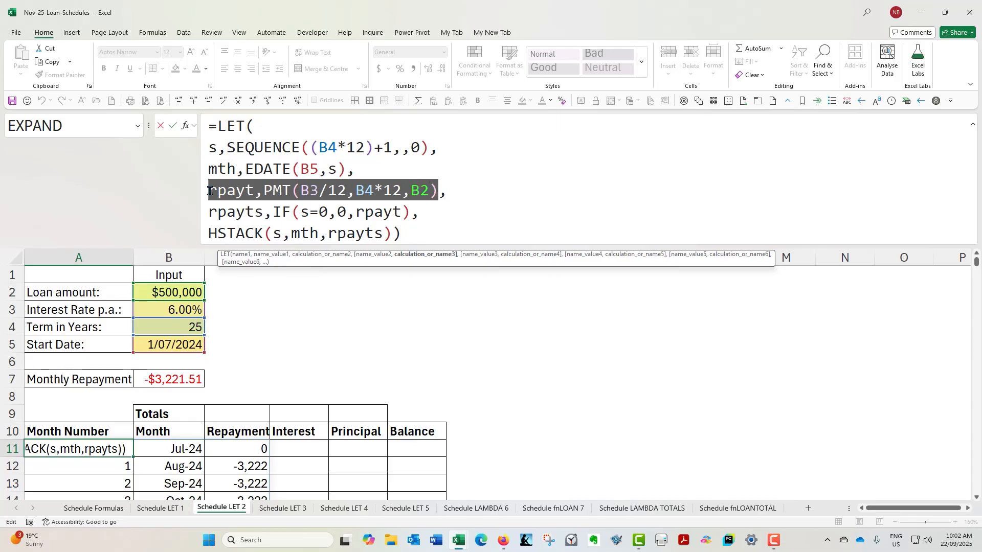
{"action": "left_click_drag", "start_coordinate": [206, 188], "coordinate": [254, 190]}
{"action": "left_click_drag", "start_coordinate": [357, 212], "coordinate": [402, 212]}
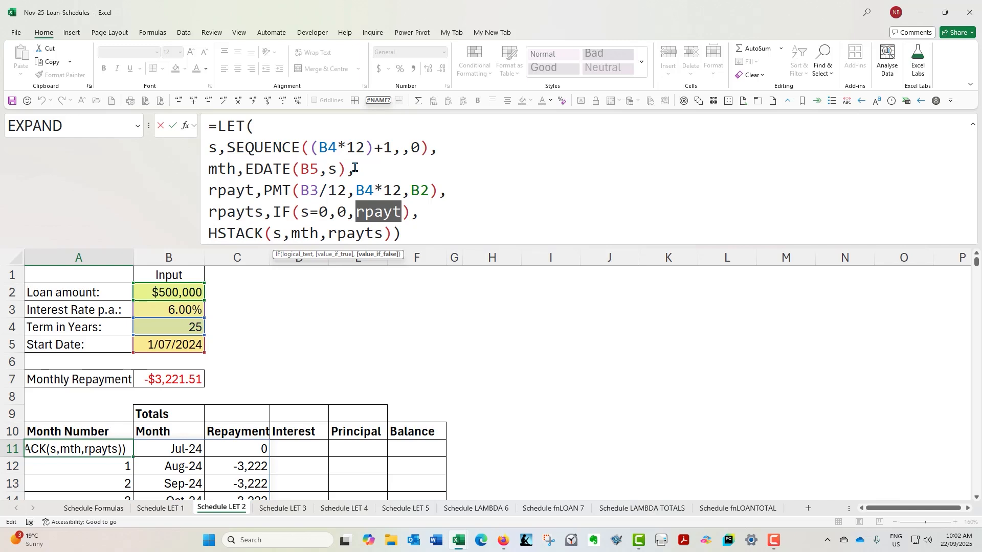
{"action": "key", "text": "Escape"}
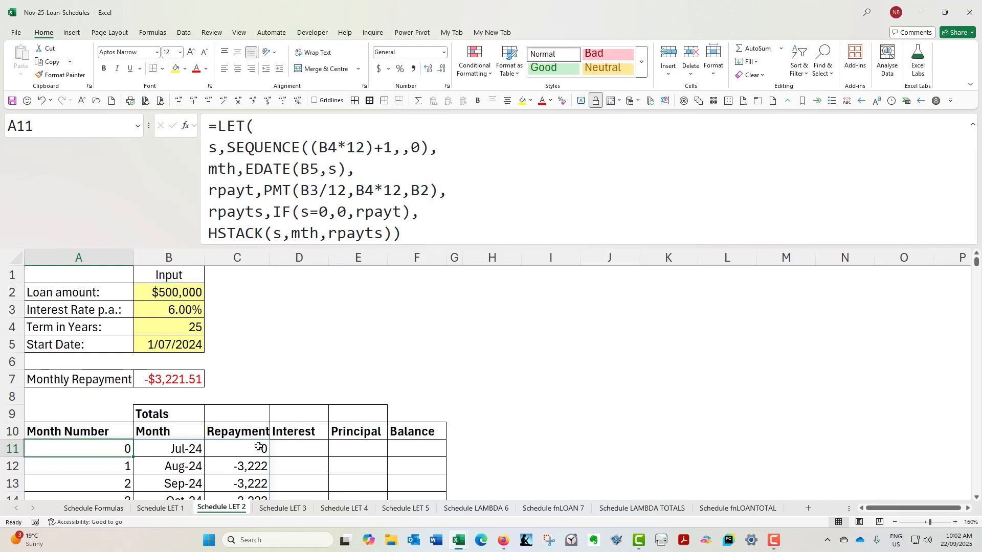
Step: Delete the Monthly Repayment formula in B7, undo the deletion, and return to A11
{"action": "left_click", "coordinate": [193, 382]}
{"action": "key", "text": "Delete"}
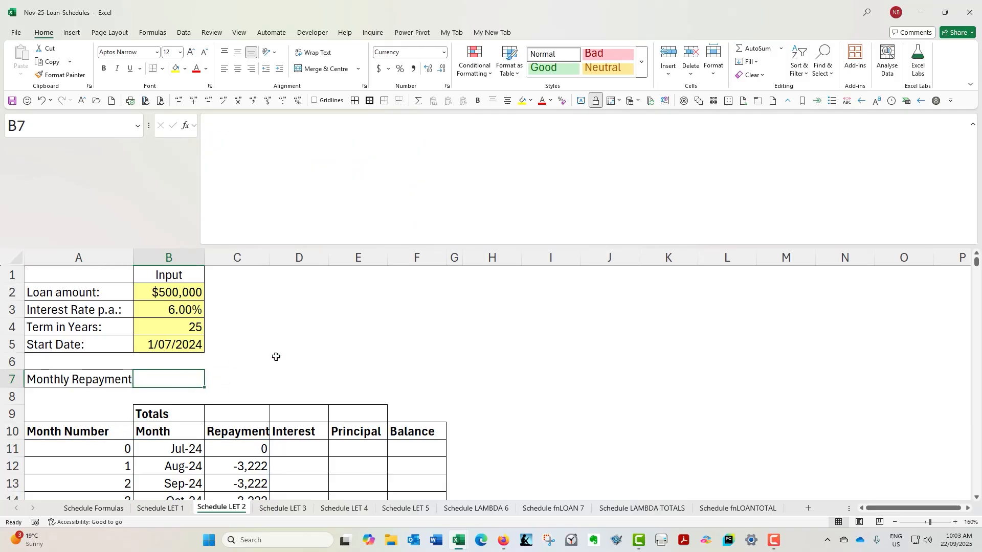
{"action": "left_click", "coordinate": [42, 101]}
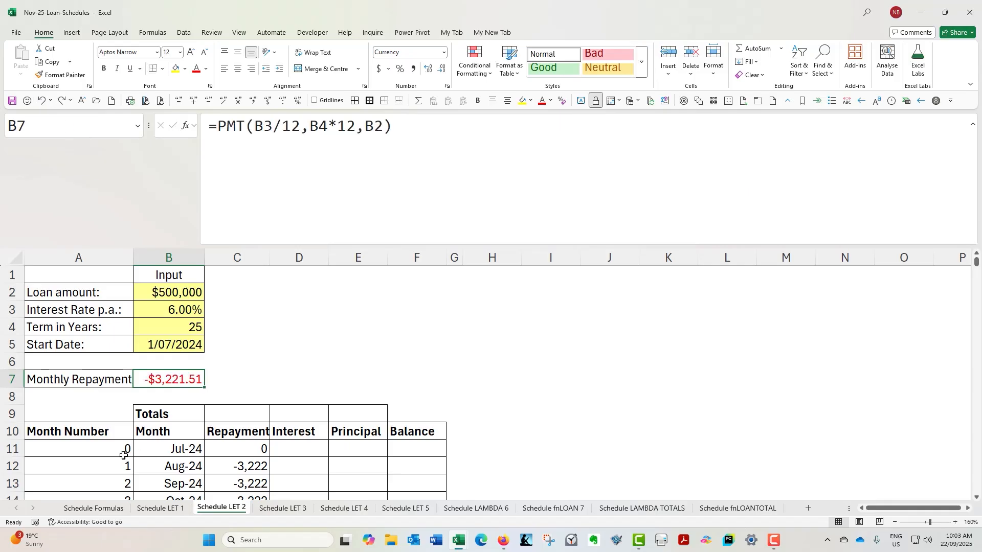
{"action": "left_click", "coordinate": [123, 455]}
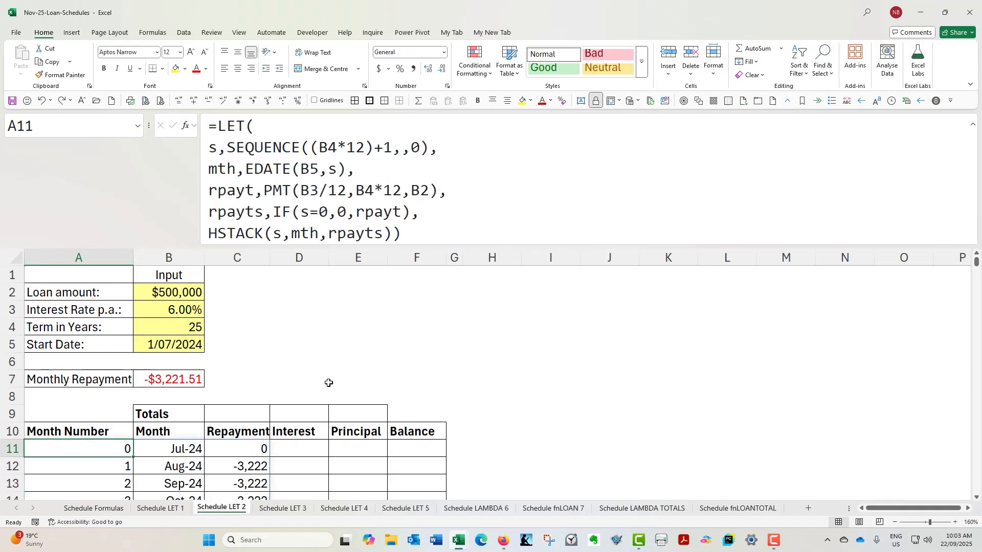
Step: Open the Schedule LET 3 sheet, expand the formula display, and examine the PMT and CUMIPMT calculations in the A11 formula
{"action": "left_click", "coordinate": [300, 511]}
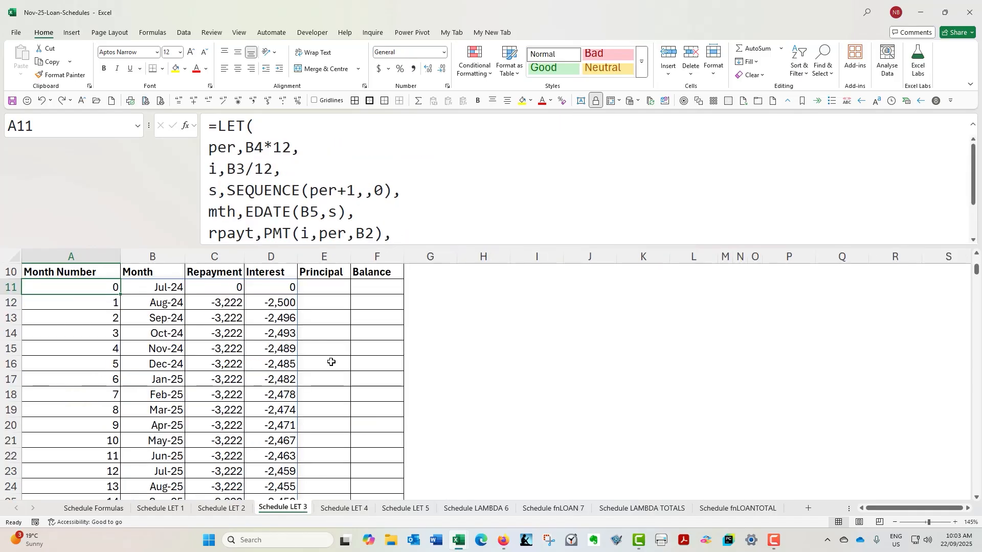
{"action": "left_click_drag", "start_coordinate": [452, 246], "coordinate": [463, 317]}
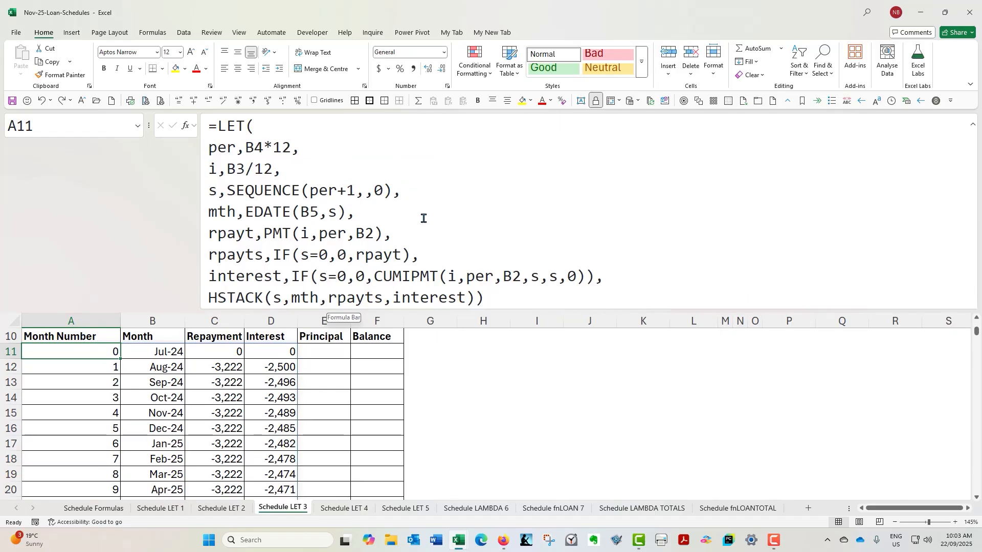
{"action": "left_click_drag", "start_coordinate": [264, 230], "coordinate": [384, 234]}
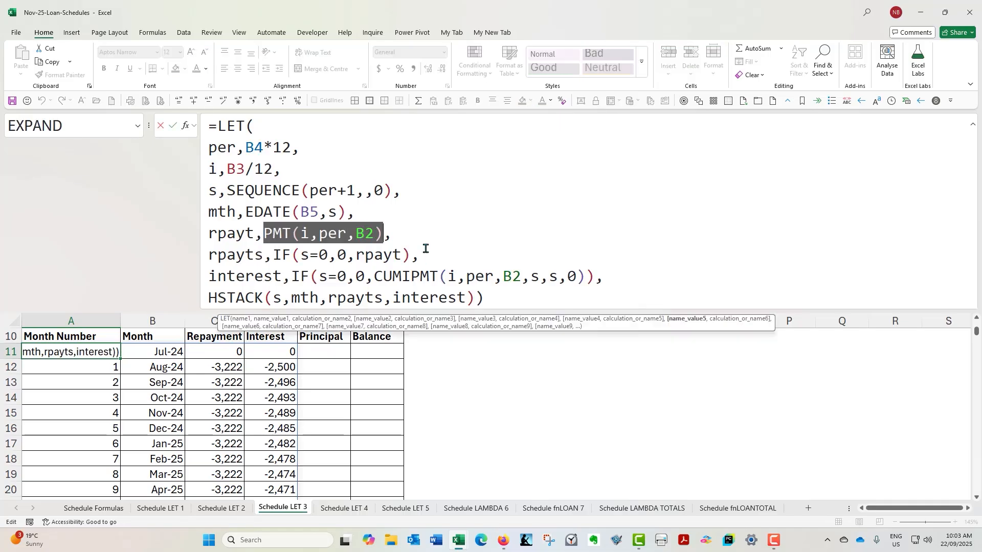
{"action": "left_click_drag", "start_coordinate": [374, 275], "coordinate": [594, 277]}
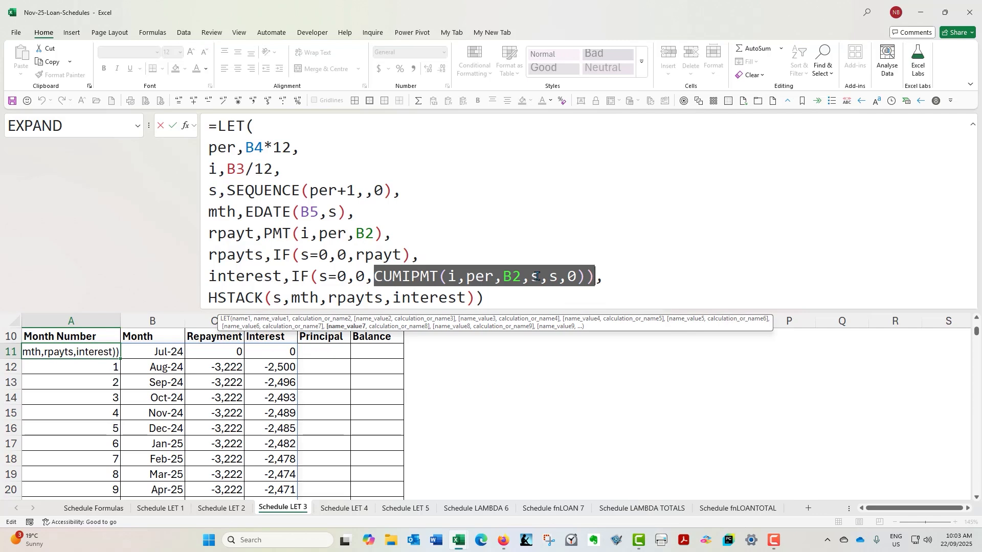
{"action": "left_click", "coordinate": [391, 276]}
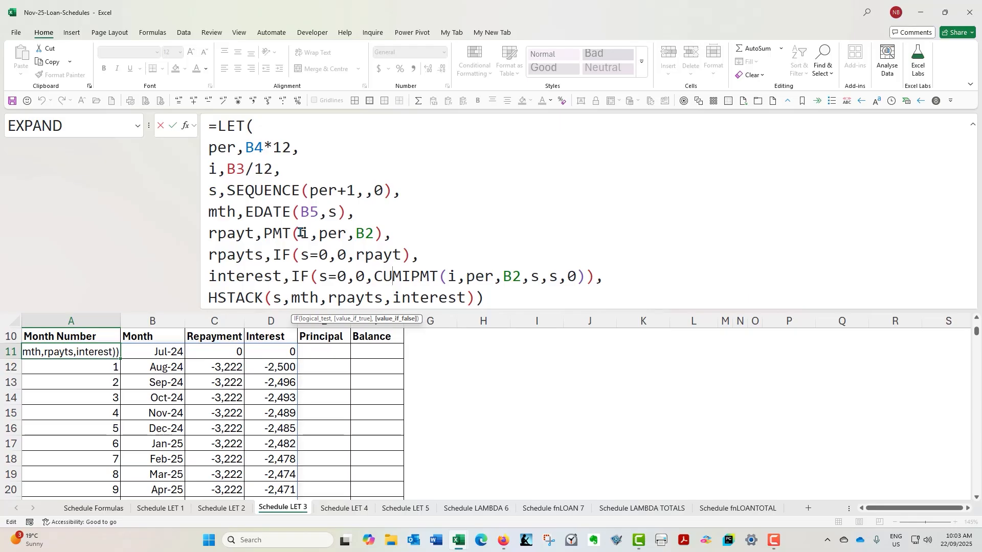
Step: Examine the per and i variable definitions and their use in the SEQUENCE, PMT and CUMIPMT functions
{"action": "left_click_drag", "start_coordinate": [208, 146], "coordinate": [294, 147]}
{"action": "left_click_drag", "start_coordinate": [209, 168], "coordinate": [273, 169]}
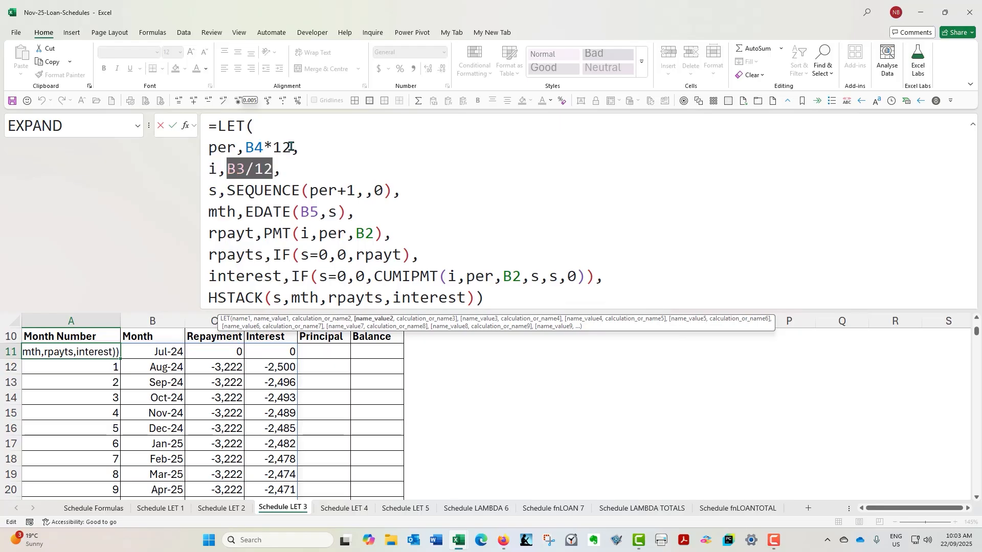
{"action": "left_click", "coordinate": [290, 146]}
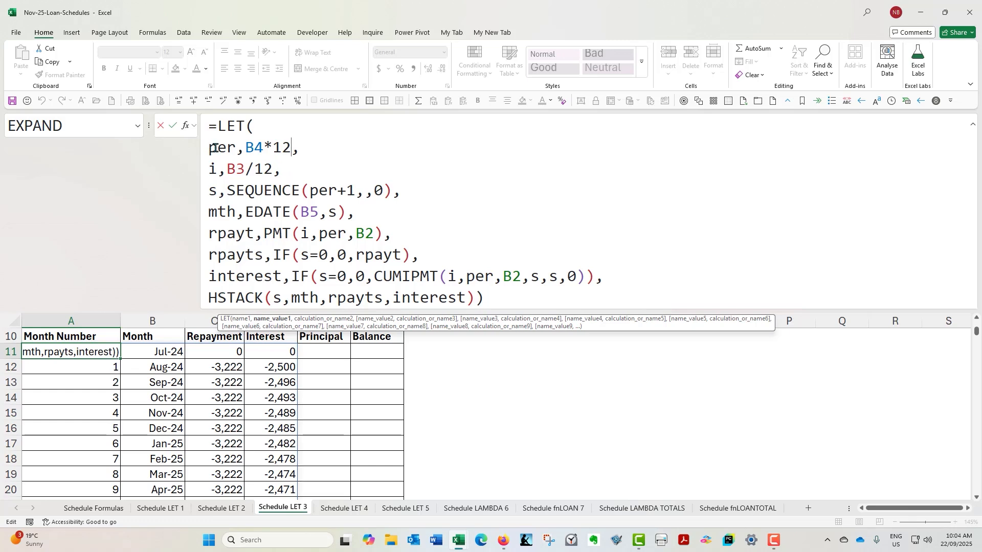
{"action": "left_click_drag", "start_coordinate": [309, 191], "coordinate": [357, 192]}
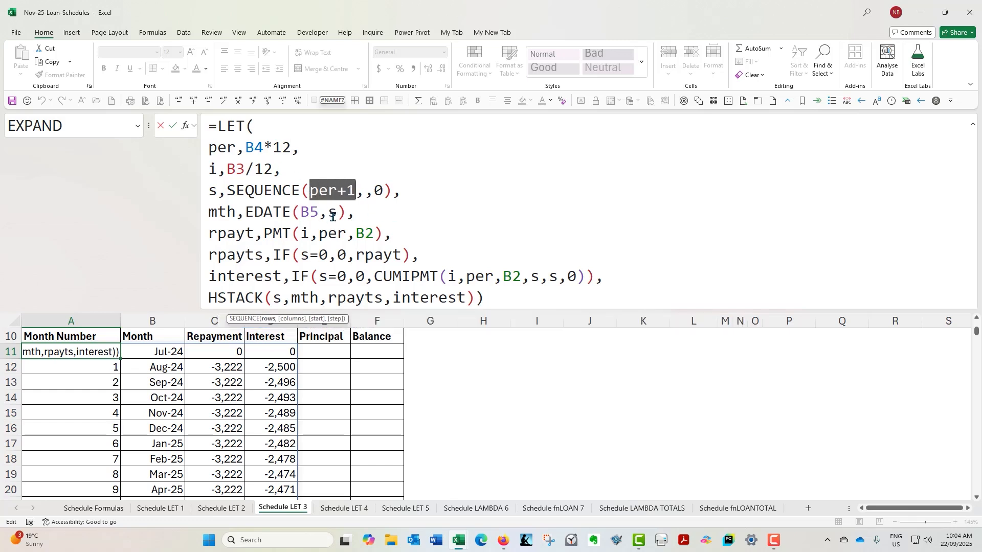
{"action": "left_click", "coordinate": [302, 233]}
{"action": "left_click_drag", "start_coordinate": [319, 234], "coordinate": [343, 235]}
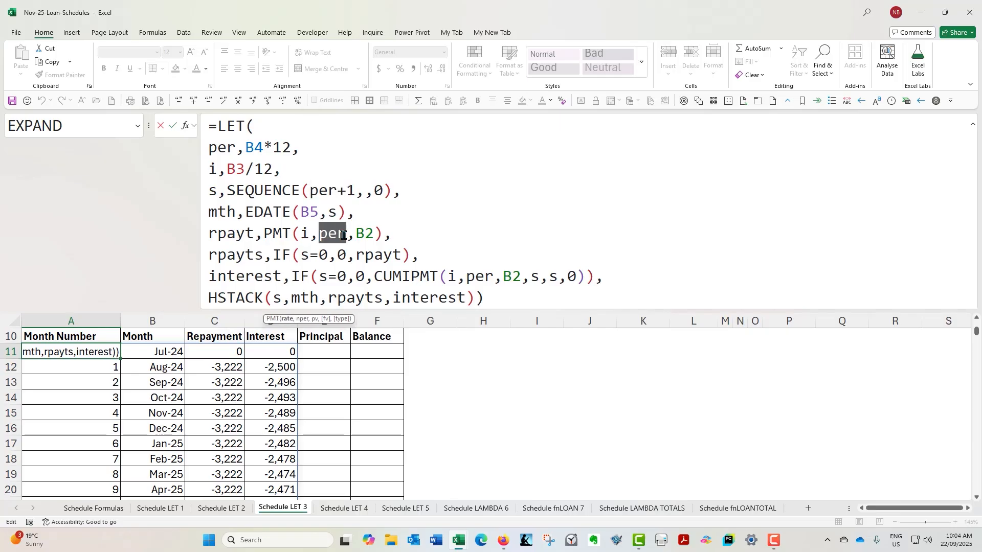
{"action": "left_click", "coordinate": [448, 276]}
{"action": "left_click_drag", "start_coordinate": [467, 277], "coordinate": [493, 276]}
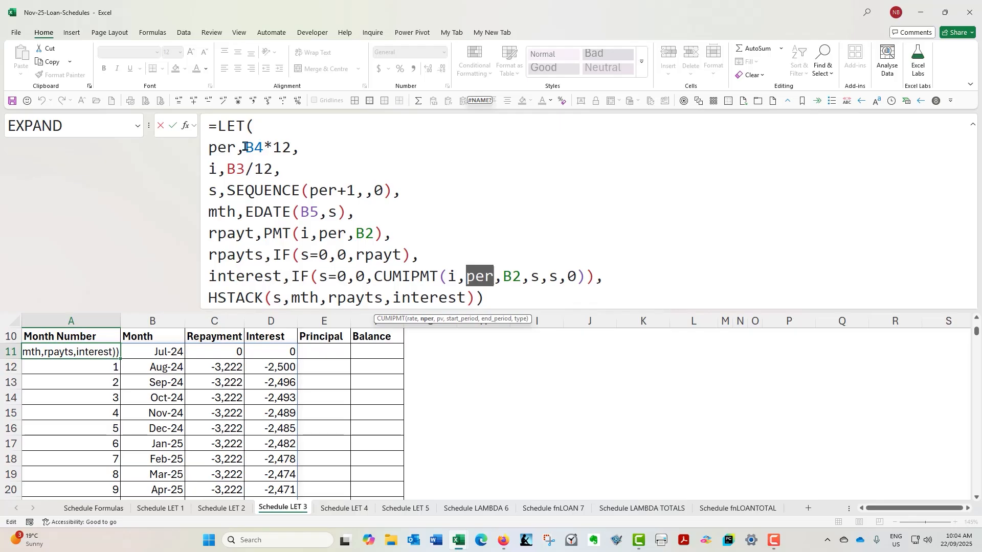
Step: Examine the interest variable's line and its place in the HSTACK function, and finish editing the A11 formula
{"action": "left_click_drag", "start_coordinate": [207, 276], "coordinate": [604, 276]}
{"action": "left_click", "coordinate": [326, 277]}
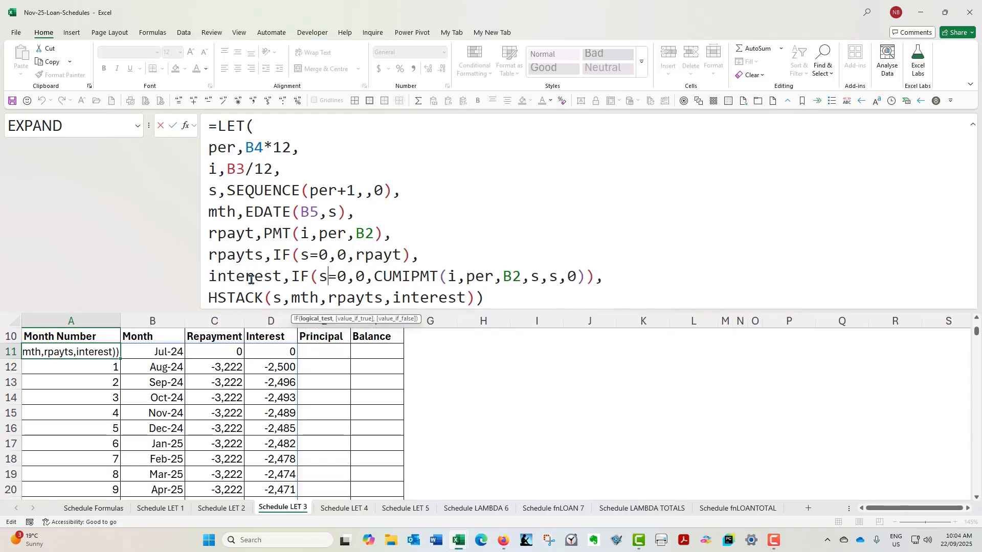
{"action": "left_click_drag", "start_coordinate": [395, 298], "coordinate": [475, 298]}
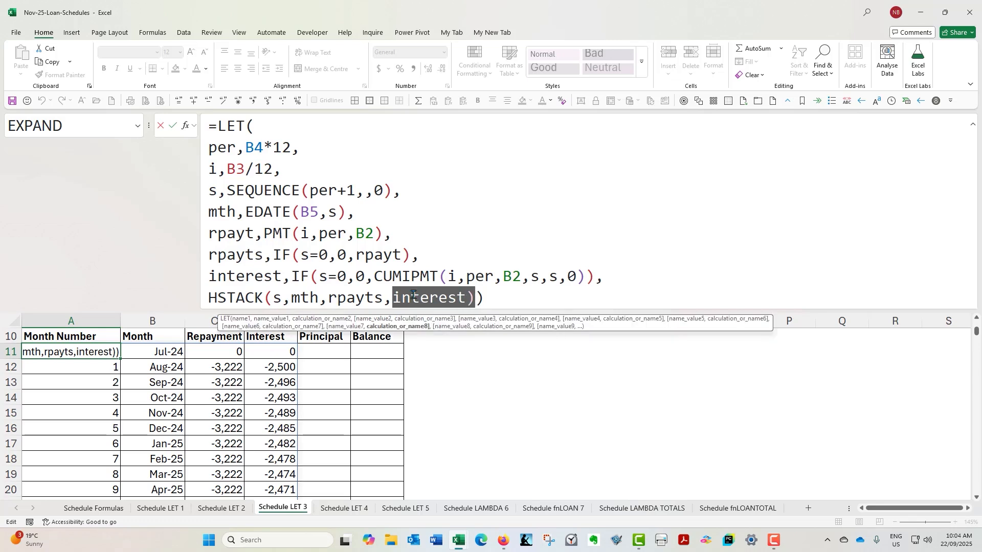
{"action": "left_click", "coordinate": [469, 298]}
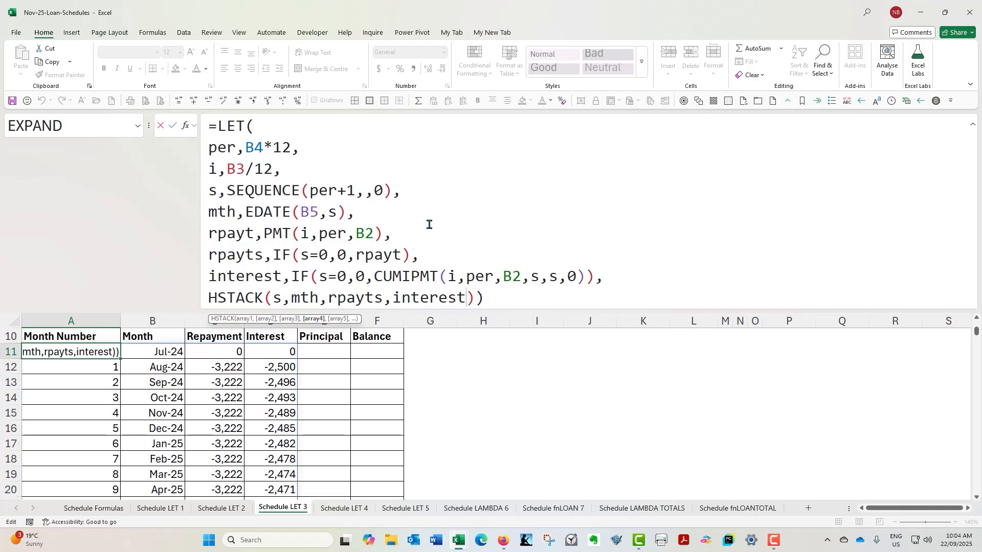
{"action": "left_click", "coordinate": [173, 125]}
Step: Open the Schedule LET 4 sheet, show the whole A11 formula, and examine the principal variable's CUMPRINC calculation
{"action": "left_click", "coordinate": [353, 509]}
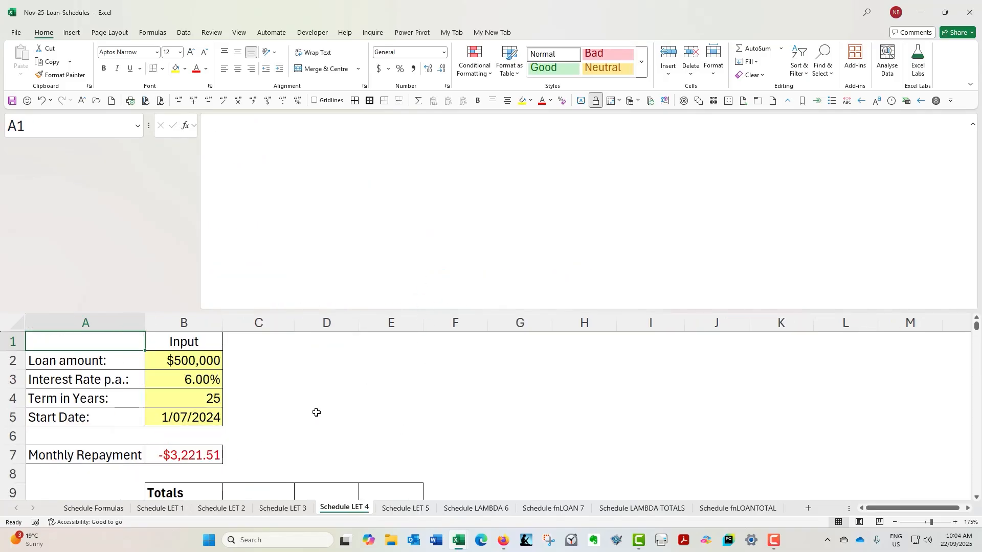
{"action": "scroll", "coordinate": [317, 413], "scroll_direction": "down", "scroll_amount": 1}
{"action": "left_click", "coordinate": [129, 475]}
{"action": "left_click_drag", "start_coordinate": [455, 311], "coordinate": [459, 361]}
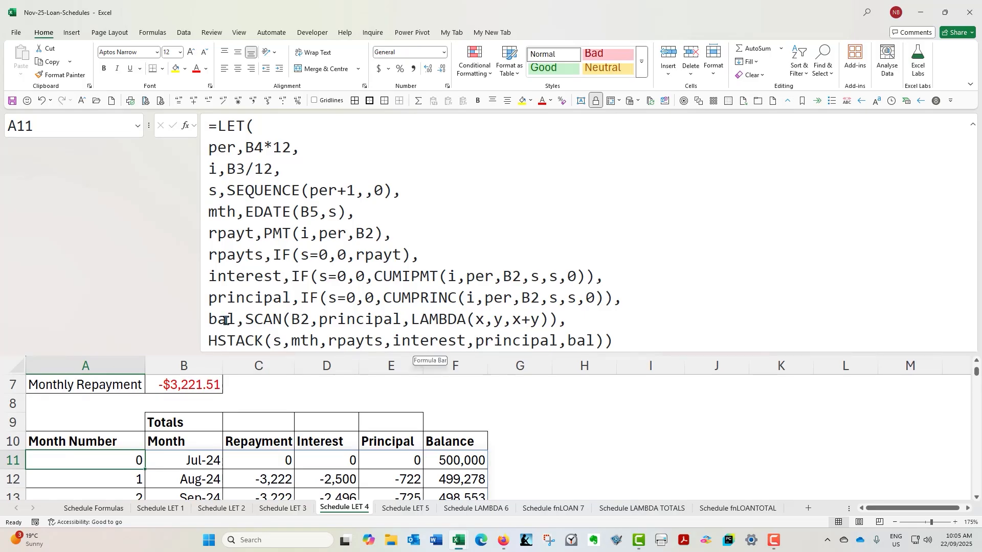
{"action": "left_click_drag", "start_coordinate": [207, 298], "coordinate": [615, 300]}
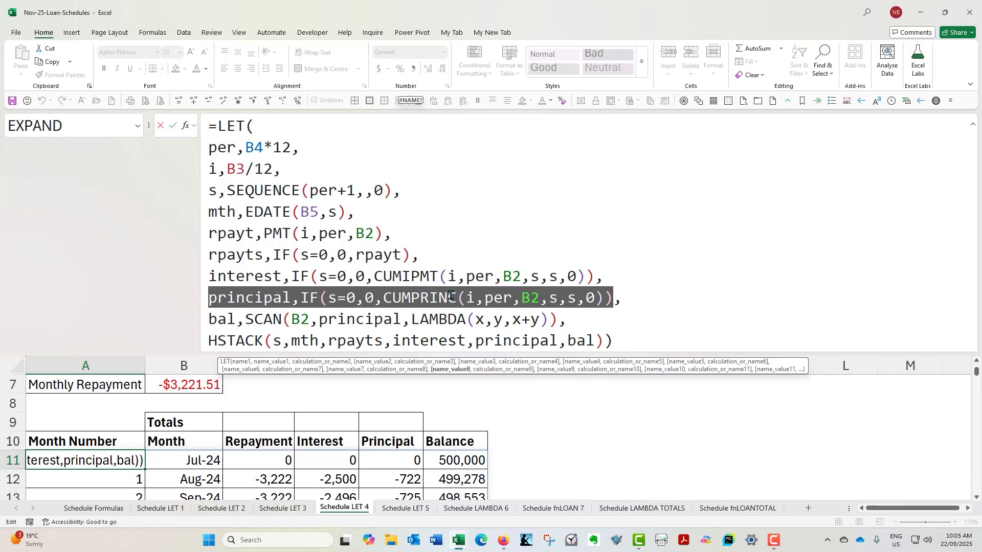
{"action": "left_click", "coordinate": [471, 276]}
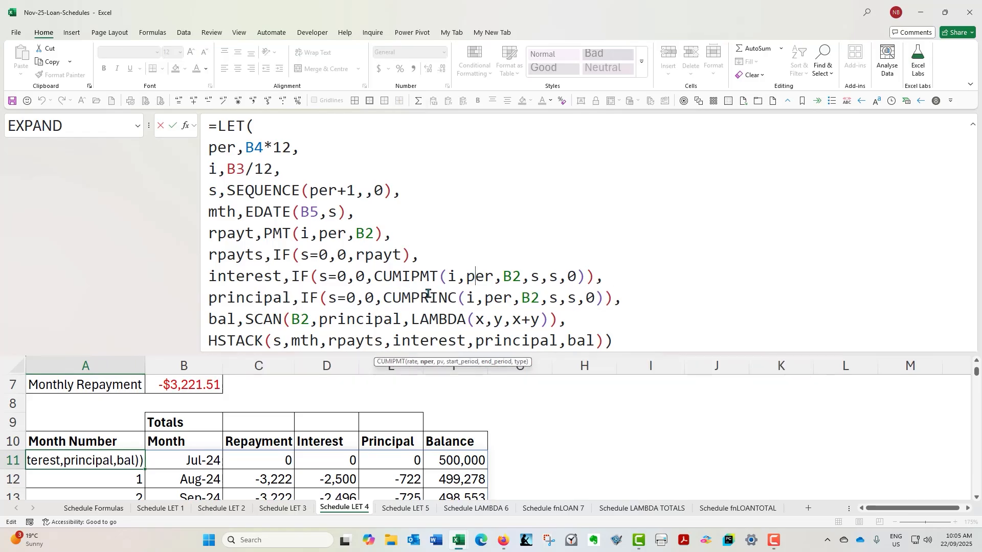
{"action": "left_click_drag", "start_coordinate": [209, 297], "coordinate": [296, 298]}
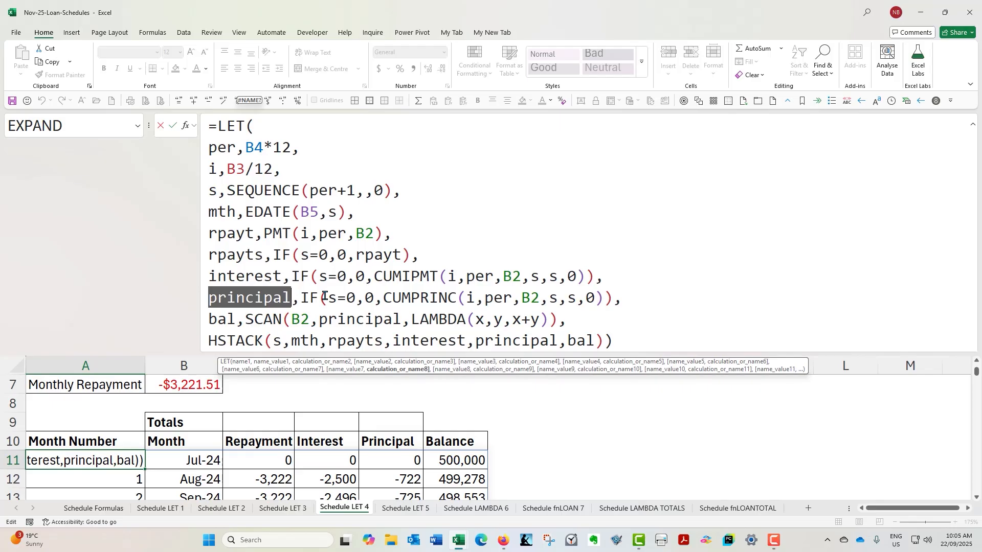
Step: Examine the bal variable's SCAN calculation and the principal and bal entries in HSTACK, and finish editing A11
{"action": "left_click_drag", "start_coordinate": [209, 320], "coordinate": [558, 320]}
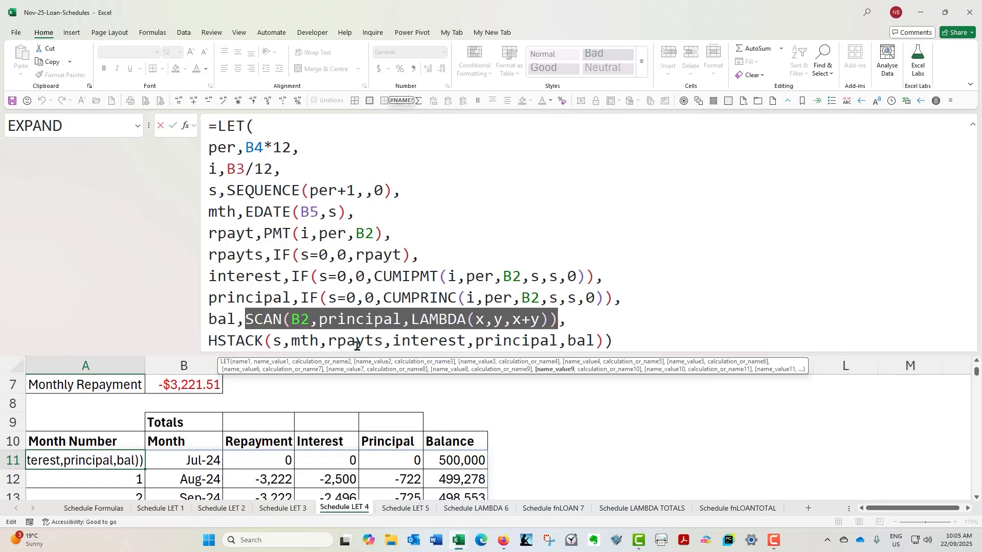
{"action": "left_click_drag", "start_coordinate": [476, 340], "coordinate": [596, 340]}
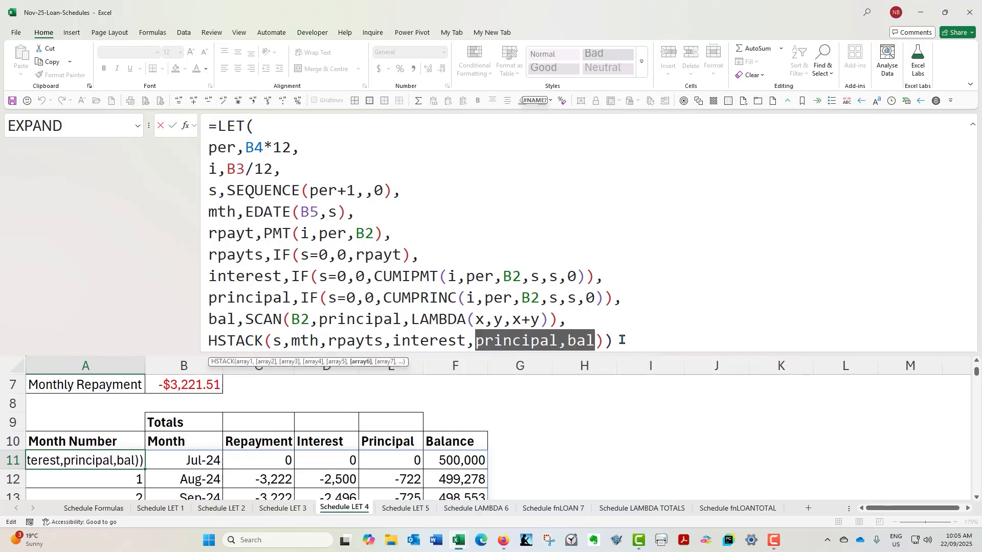
{"action": "left_click", "coordinate": [604, 341]}
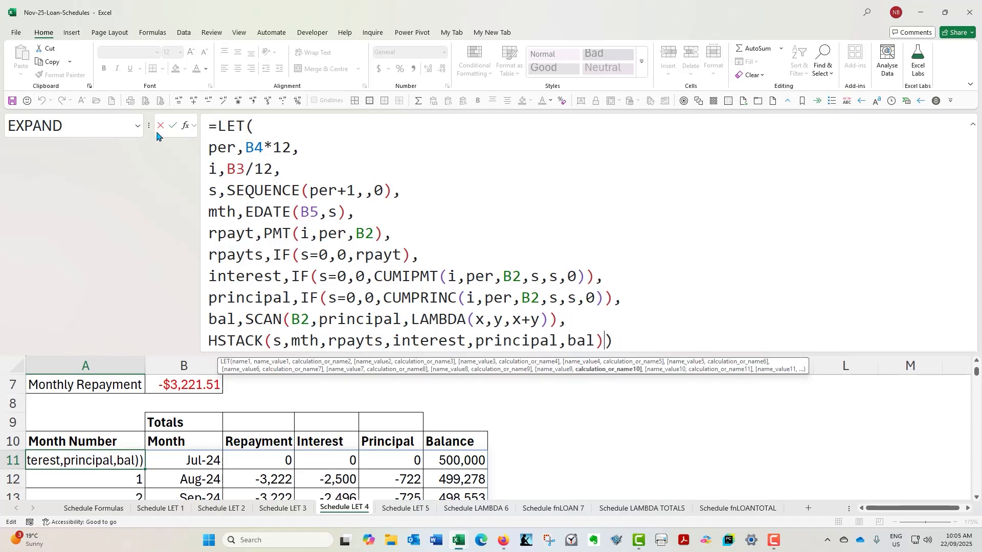
{"action": "left_click", "coordinate": [173, 125]}
{"action": "scroll", "coordinate": [321, 354], "scroll_direction": "down", "scroll_amount": 1}
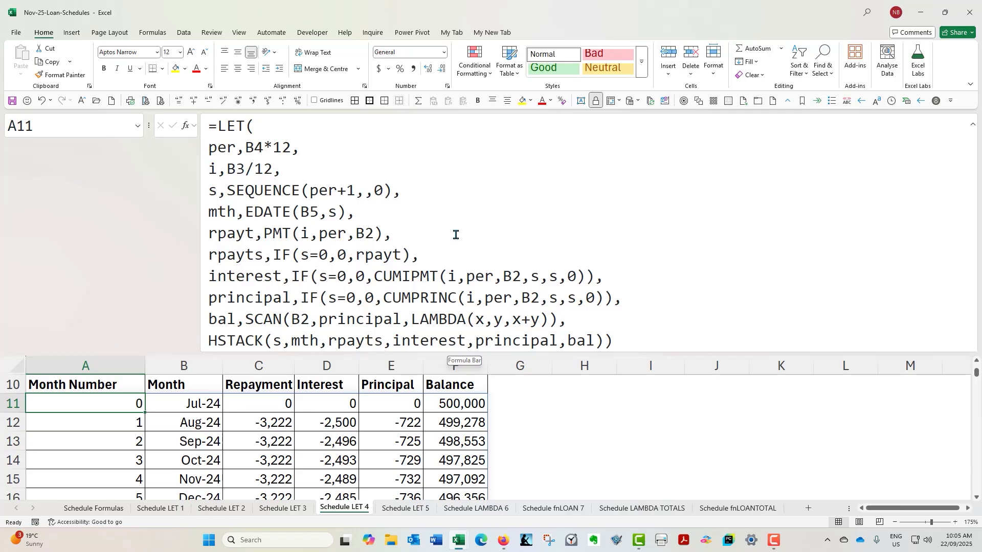
Step: Open the Schedule LET 5 sheet and examine the hdg variable's braced array of column headings in the A11 formula
{"action": "left_click", "coordinate": [407, 508]}
{"action": "scroll", "coordinate": [219, 439], "scroll_direction": "down", "scroll_amount": 2}
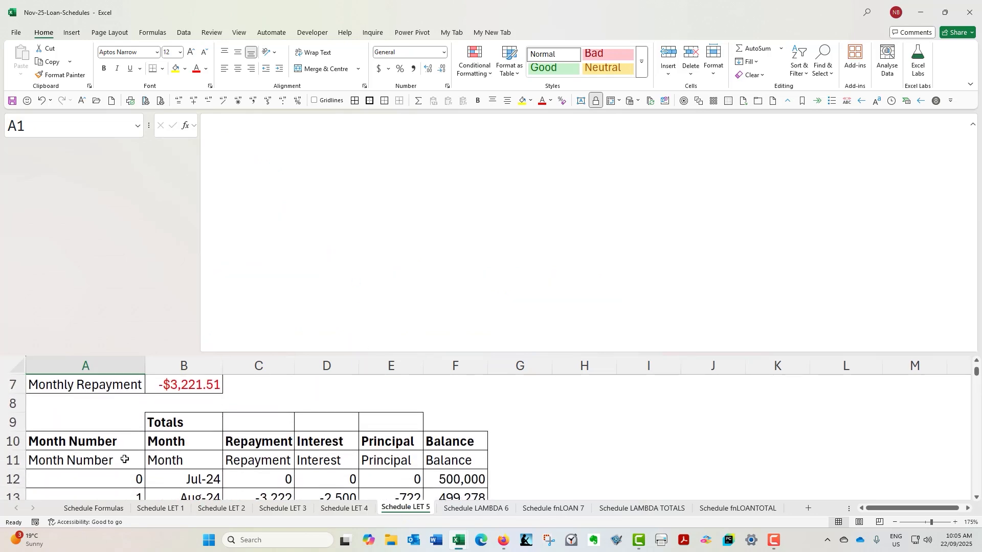
{"action": "left_click", "coordinate": [125, 459]}
{"action": "left_click_drag", "start_coordinate": [208, 340], "coordinate": [881, 340]}
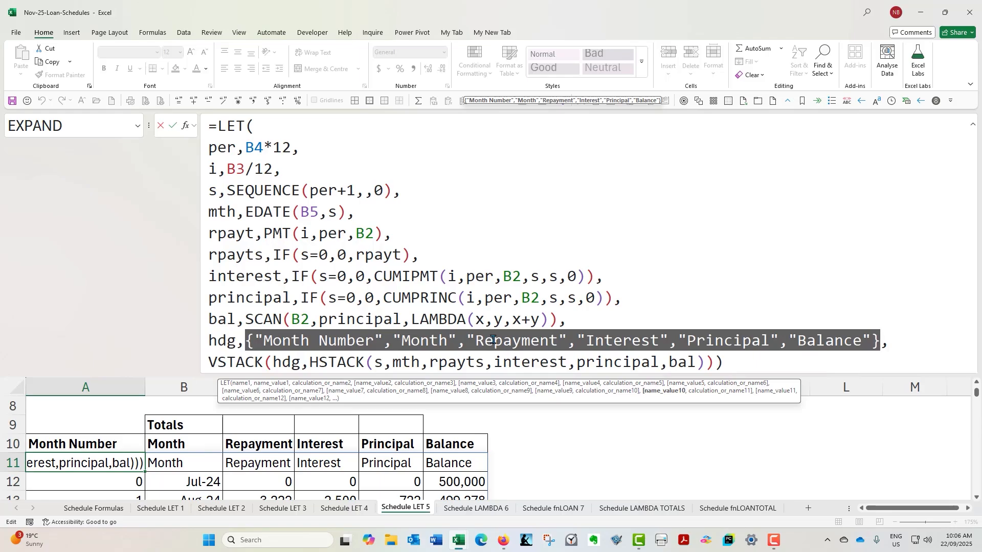
{"action": "left_click", "coordinate": [248, 340]}
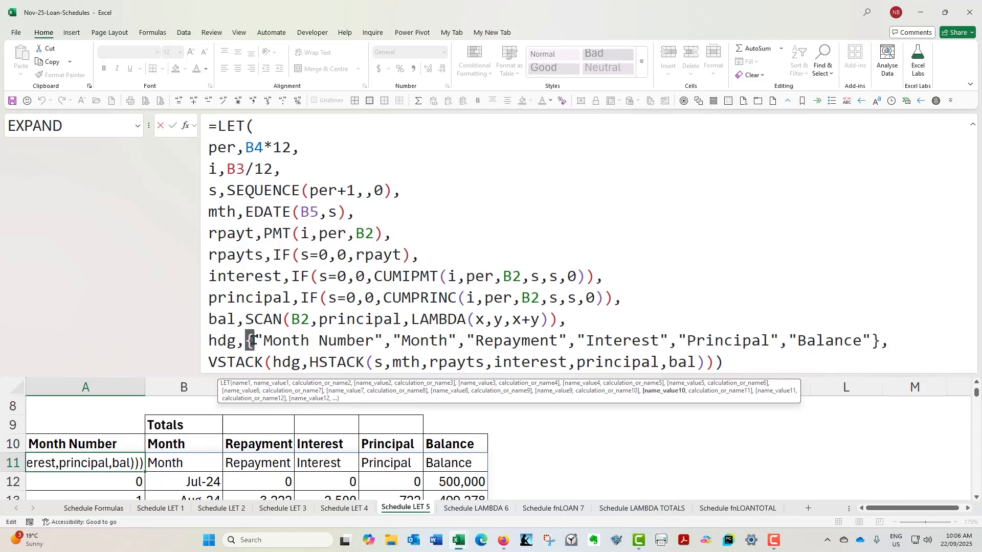
{"action": "left_click_drag", "start_coordinate": [258, 336], "coordinate": [565, 341]}
{"action": "left_click_drag", "start_coordinate": [872, 340], "coordinate": [883, 340]}
{"action": "left_click", "coordinate": [883, 340]}
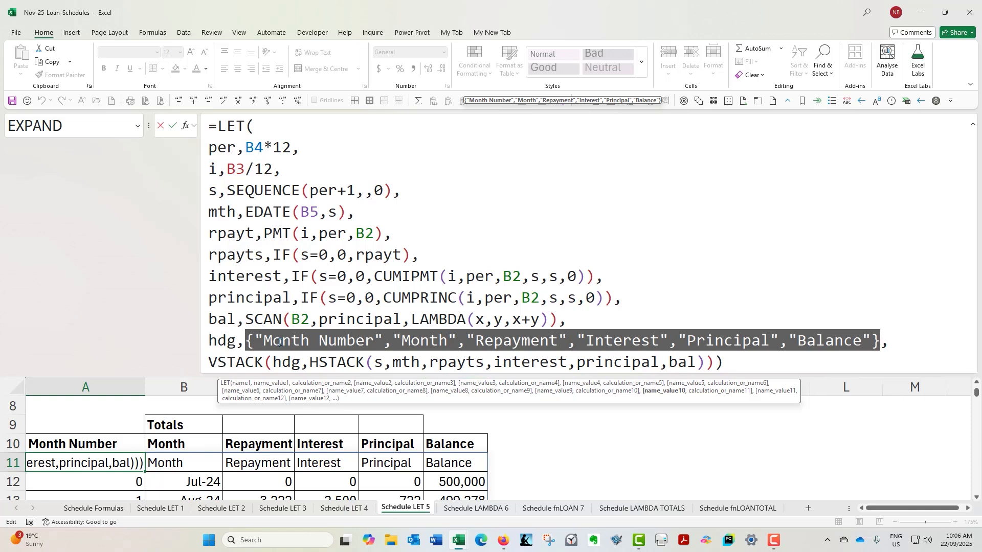
{"action": "left_click", "coordinate": [898, 341]}
Step: Examine how VSTACK places hdg above the HSTACK columns, and finish editing the A11 formula
{"action": "left_click_drag", "start_coordinate": [310, 359], "coordinate": [364, 361]}
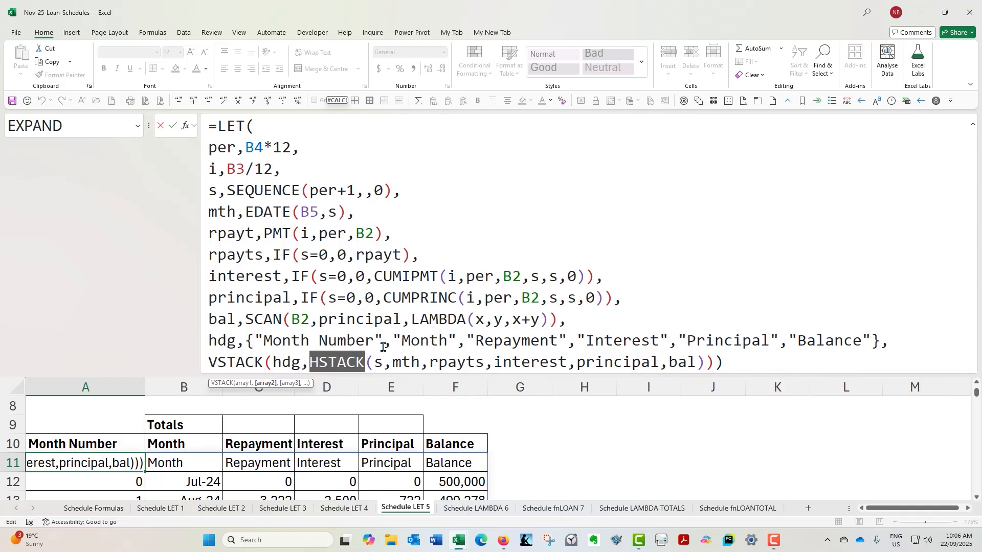
{"action": "left_click_drag", "start_coordinate": [209, 361], "coordinate": [712, 362]}
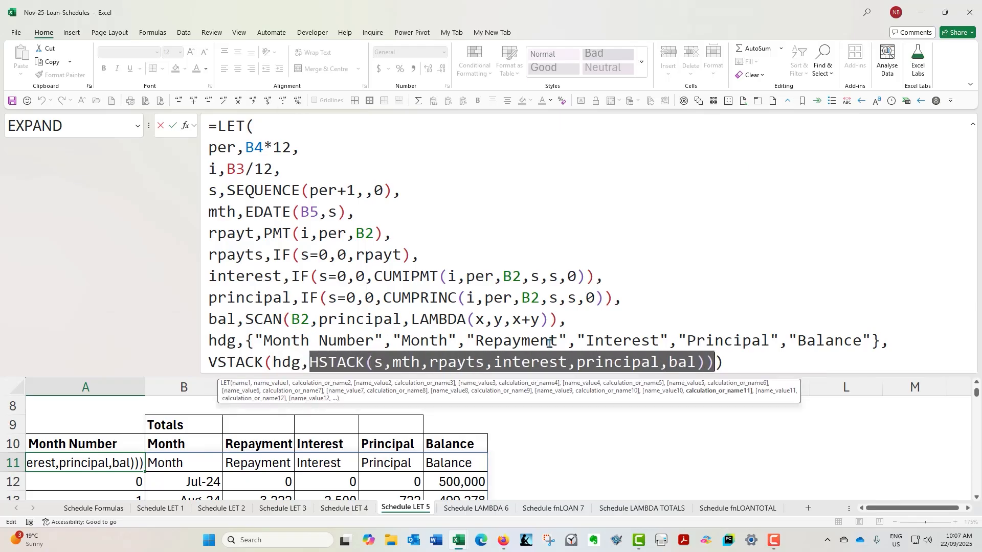
{"action": "left_click", "coordinate": [725, 362]}
{"action": "left_click", "coordinate": [173, 125]}
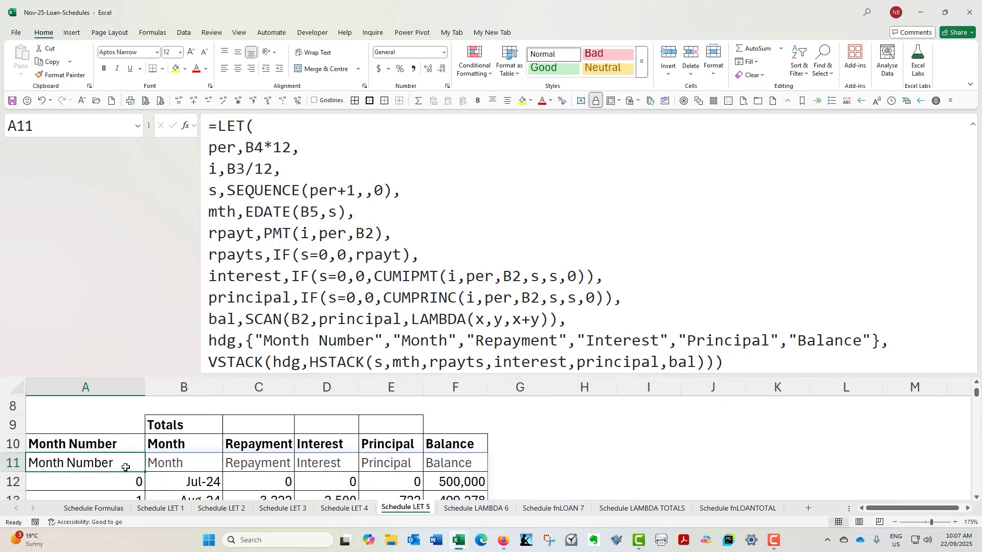
Step: Check the spilled heading cells in row 11 and the schedule cells in row 12, and return to A11
{"action": "left_click", "coordinate": [189, 464]}
{"action": "left_click", "coordinate": [261, 463]}
{"action": "left_click", "coordinate": [338, 463]}
{"action": "left_click", "coordinate": [376, 465]}
{"action": "left_click", "coordinate": [450, 464]}
{"action": "left_click", "coordinate": [109, 483]}
{"action": "left_click", "coordinate": [200, 482]}
{"action": "left_click", "coordinate": [265, 482]}
{"action": "left_click", "coordinate": [328, 482]}
{"action": "left_click", "coordinate": [397, 485]}
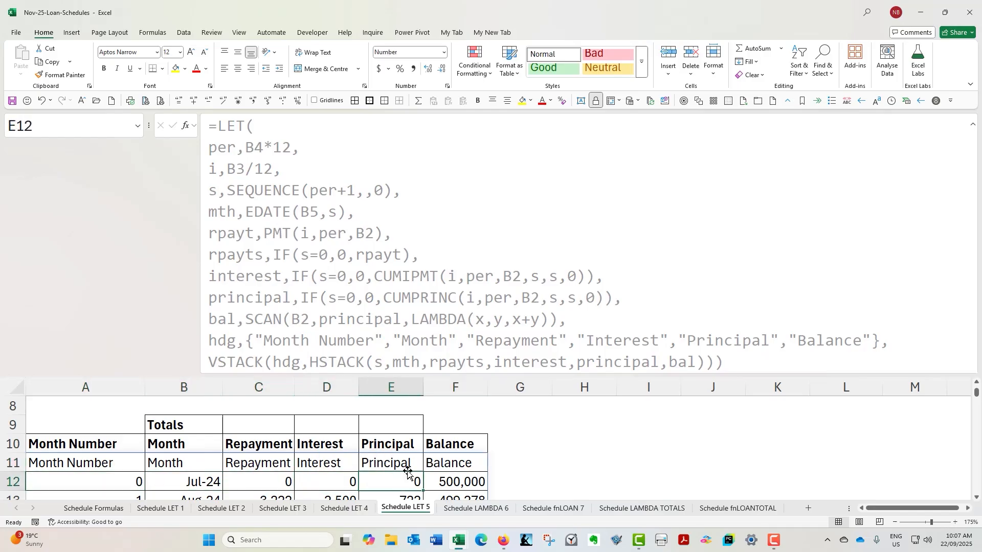
{"action": "left_click", "coordinate": [434, 265]}
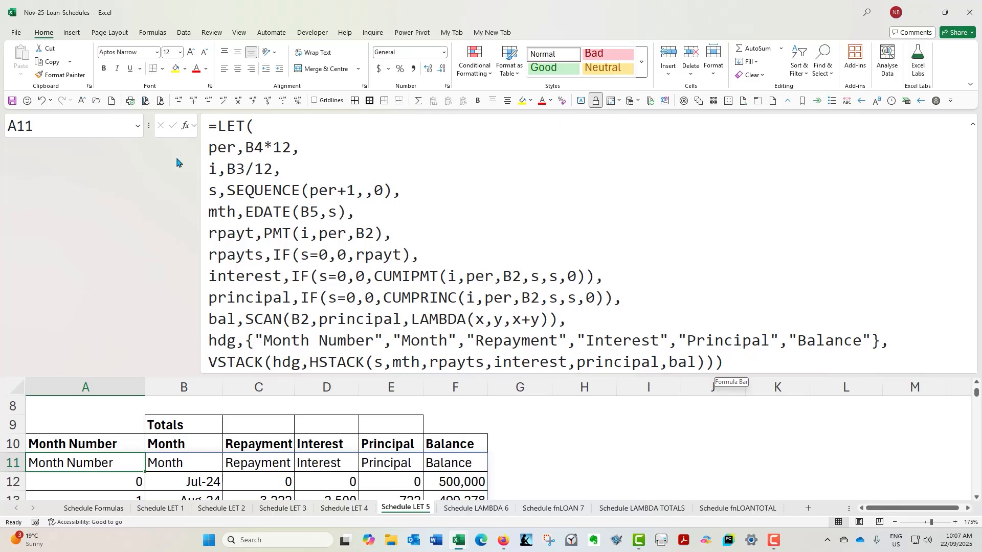
Step: Open the Schedule LAMBDA 6 sheet and examine the LAMBDA parameters amount, int_rate, years and start in the A11 formula
{"action": "left_click", "coordinate": [461, 508]}
{"action": "scroll", "coordinate": [132, 478], "scroll_direction": "down", "scroll_amount": 2}
{"action": "left_click", "coordinate": [103, 462]}
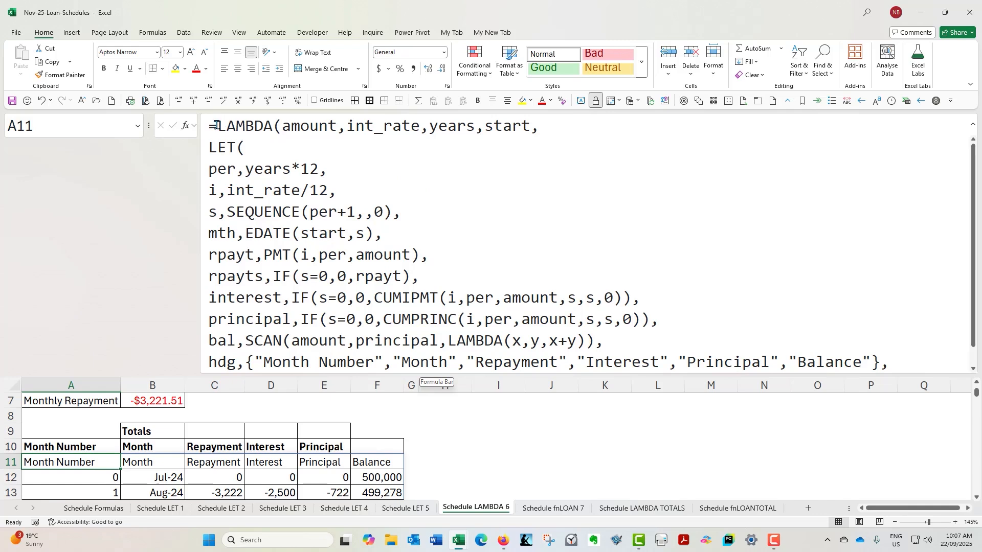
{"action": "left_click_drag", "start_coordinate": [216, 125], "coordinate": [535, 128]}
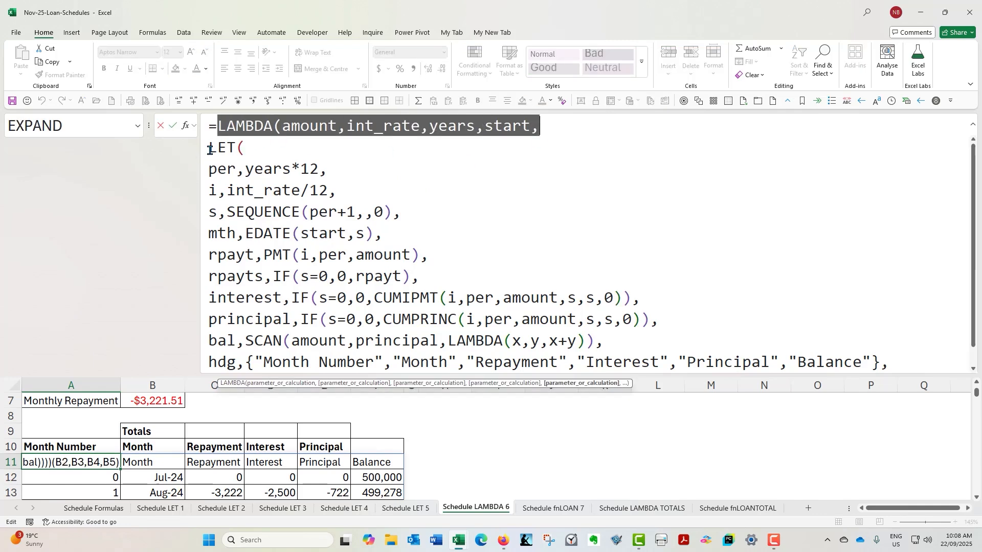
{"action": "left_click_drag", "start_coordinate": [283, 125], "coordinate": [529, 125]}
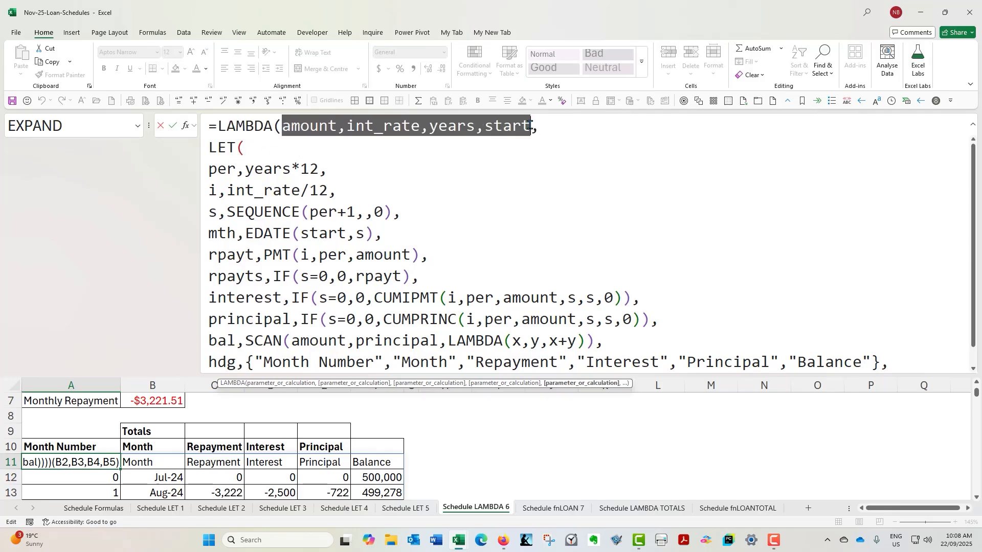
{"action": "left_click", "coordinate": [282, 125]}
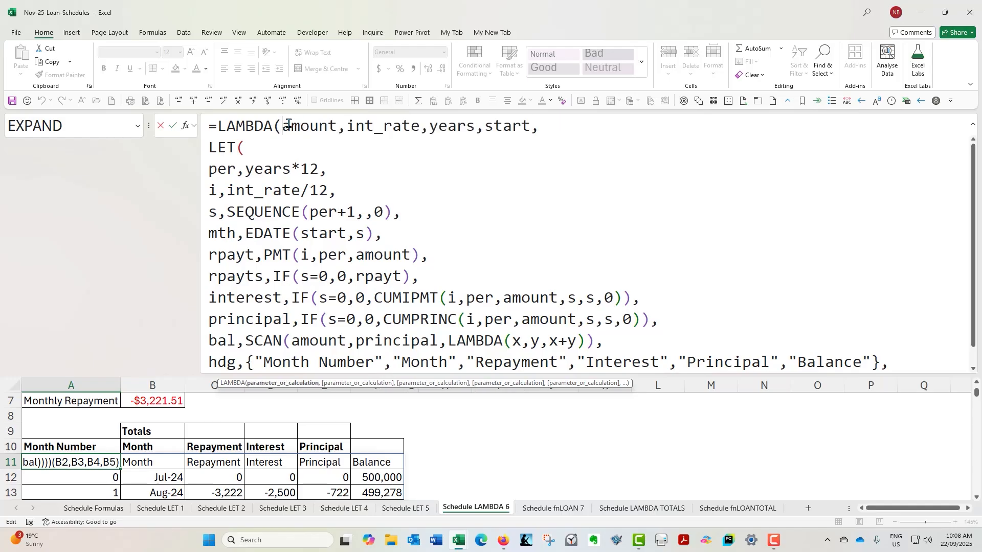
{"action": "left_click_drag", "start_coordinate": [283, 125], "coordinate": [421, 125]}
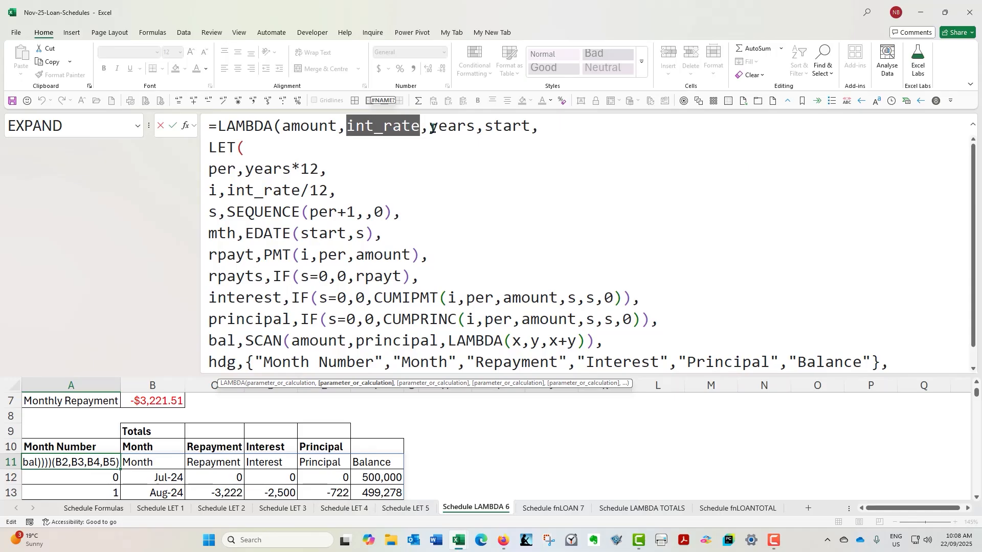
{"action": "left_click_drag", "start_coordinate": [428, 126], "coordinate": [281, 126]}
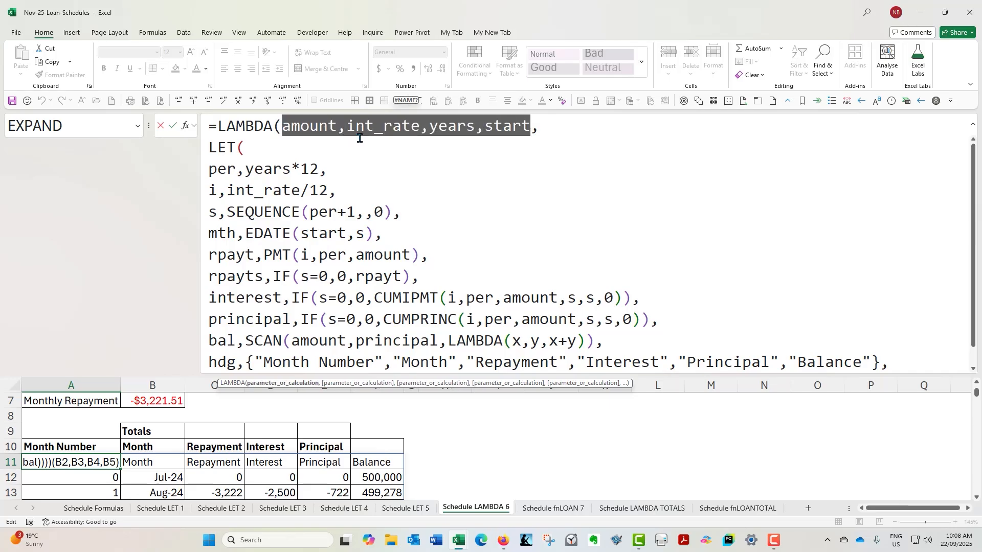
{"action": "key", "text": "End"}
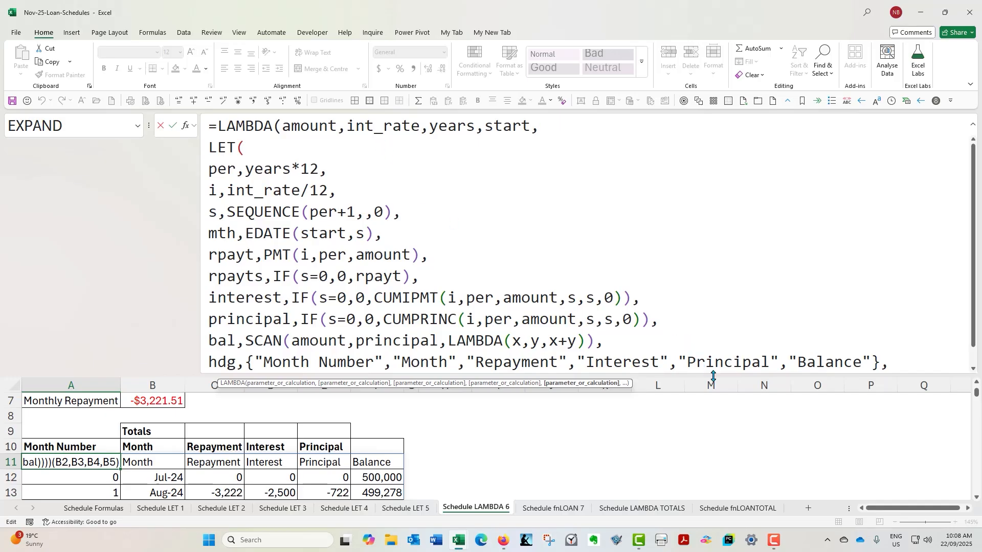
Step: Expand the formula area to show all of A11's formula, and examine how the closing arguments (B2,B3,B4,B5) feed the four LAMBDA parameters
{"action": "left_click_drag", "start_coordinate": [713, 376], "coordinate": [708, 402]}
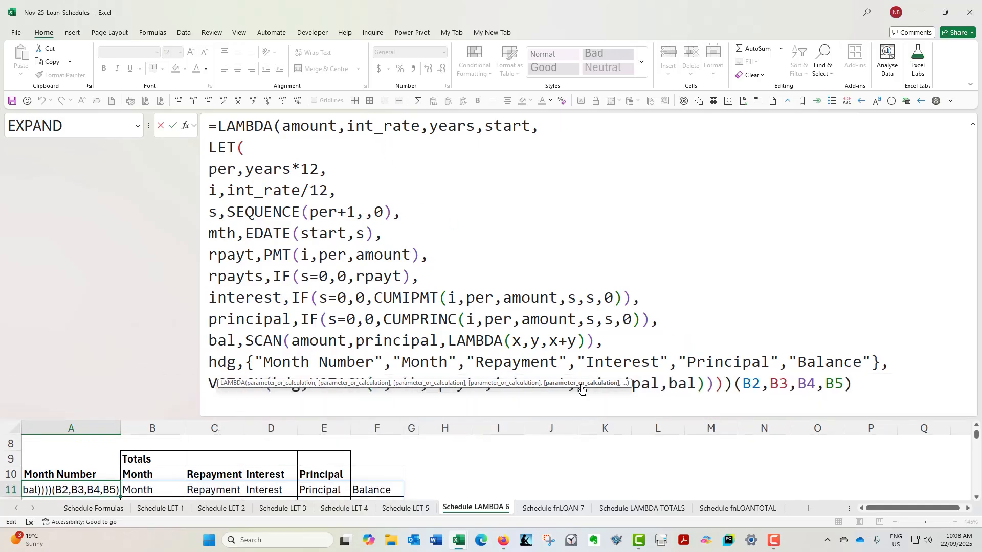
{"action": "left_click_drag", "start_coordinate": [541, 383], "coordinate": [542, 426]}
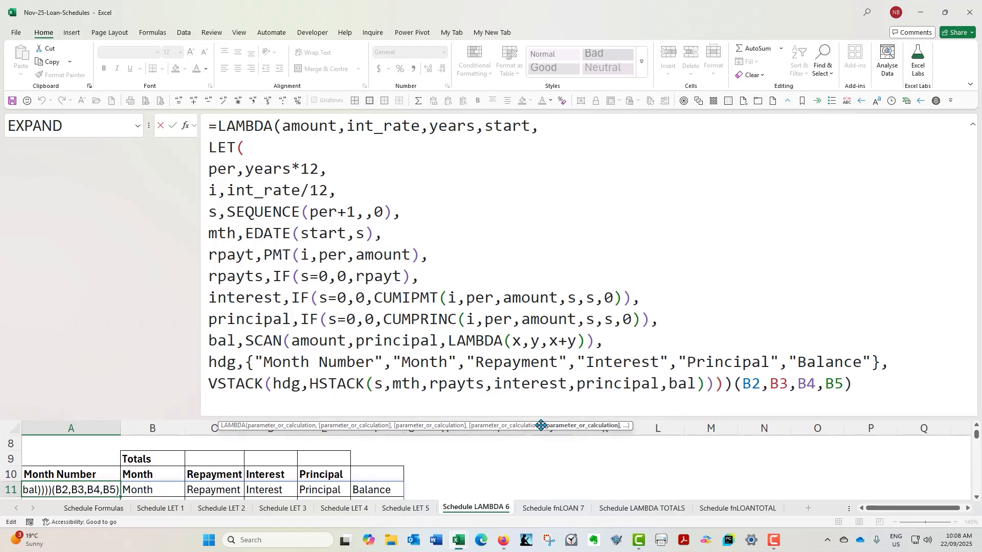
{"action": "left_click_drag", "start_coordinate": [731, 384], "coordinate": [215, 131]}
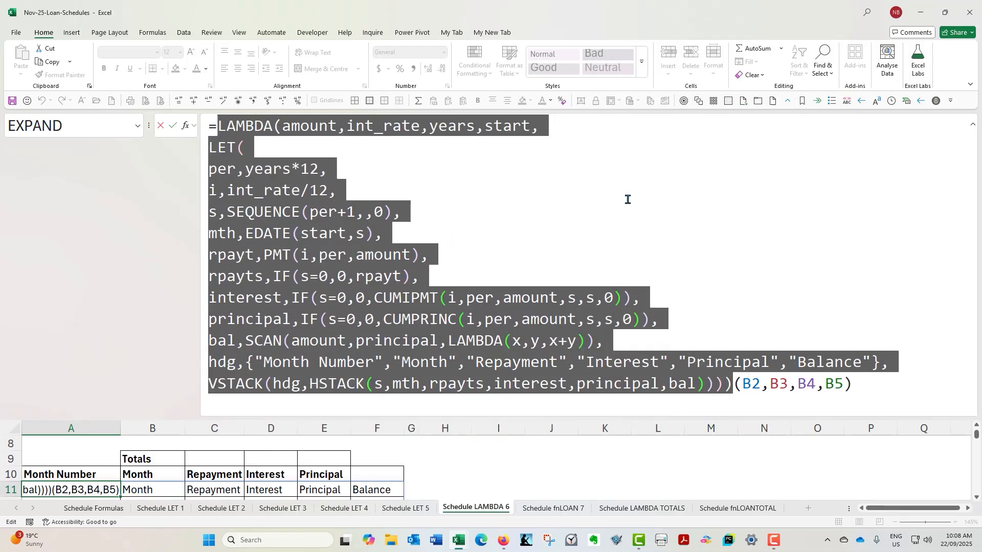
{"action": "left_click", "coordinate": [732, 385]}
{"action": "left_click_drag", "start_coordinate": [733, 385], "coordinate": [865, 383]}
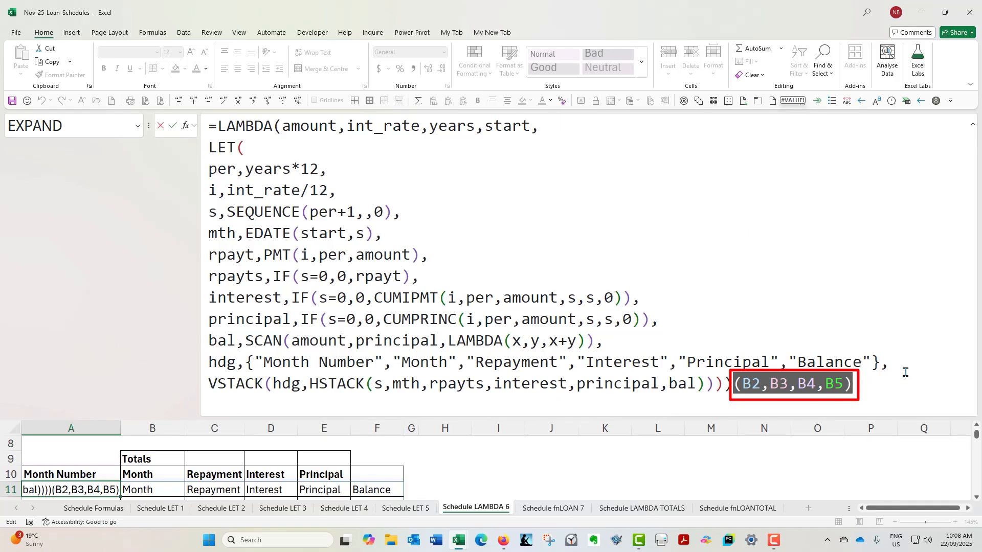
{"action": "left_click", "coordinate": [746, 385]}
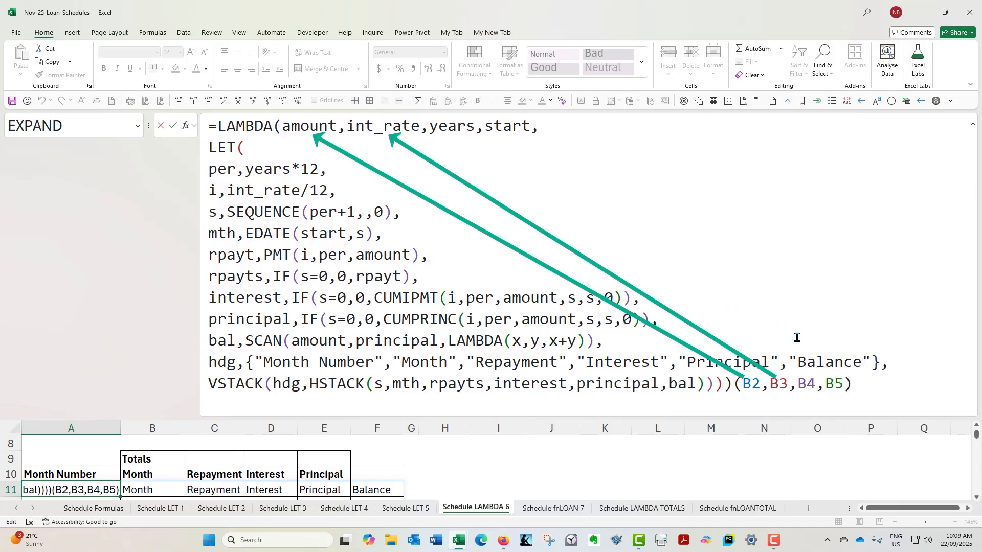
{"action": "left_click_drag", "start_coordinate": [807, 381], "coordinate": [456, 131]}
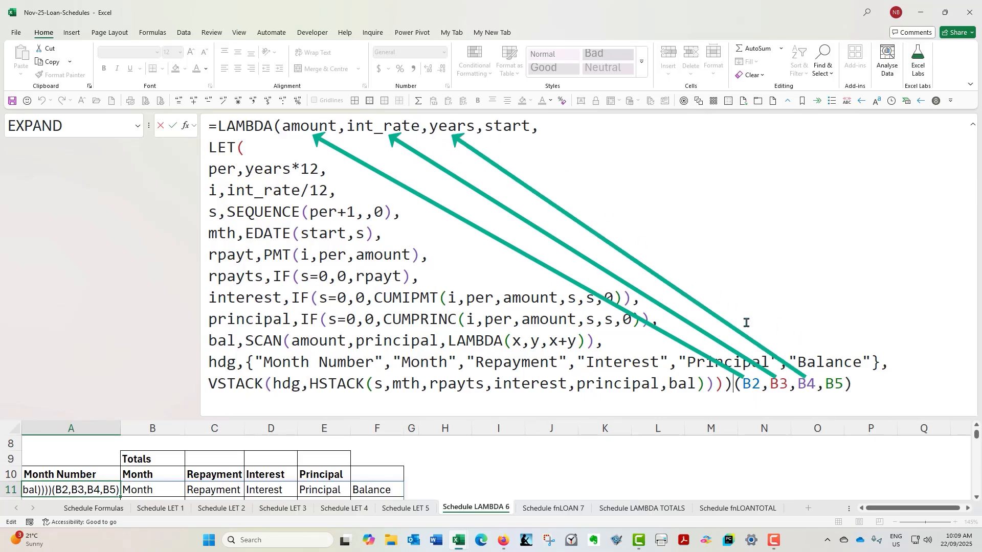
{"action": "left_click_drag", "start_coordinate": [832, 384], "coordinate": [515, 135]}
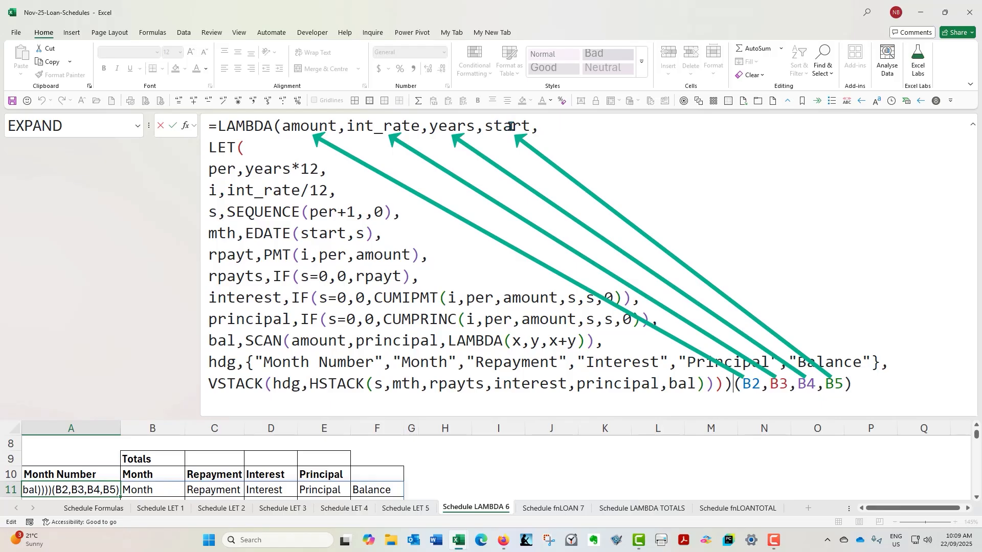
{"action": "left_click_drag", "start_coordinate": [283, 125], "coordinate": [540, 126]}
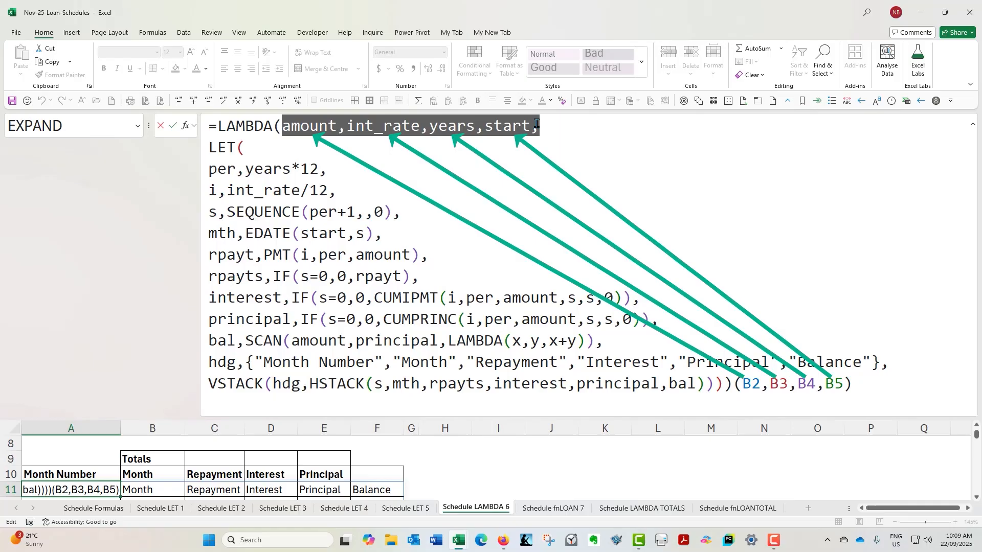
Step: Examine where the years and int_rate parameters are used in the per and i variables of the A11 formula
{"action": "left_click", "coordinate": [336, 125]}
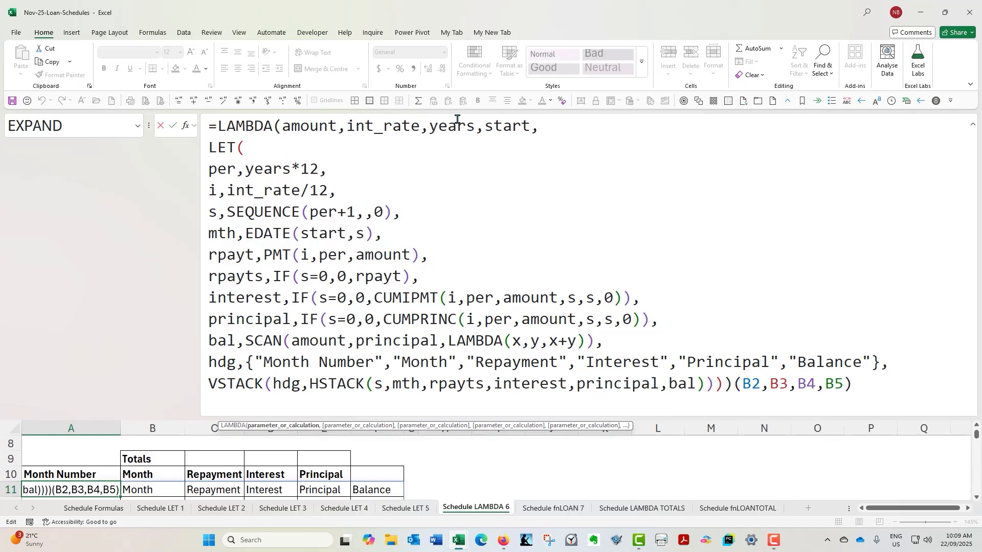
{"action": "double_click", "coordinate": [248, 170]}
{"action": "left_click_drag", "start_coordinate": [247, 170], "coordinate": [290, 169]}
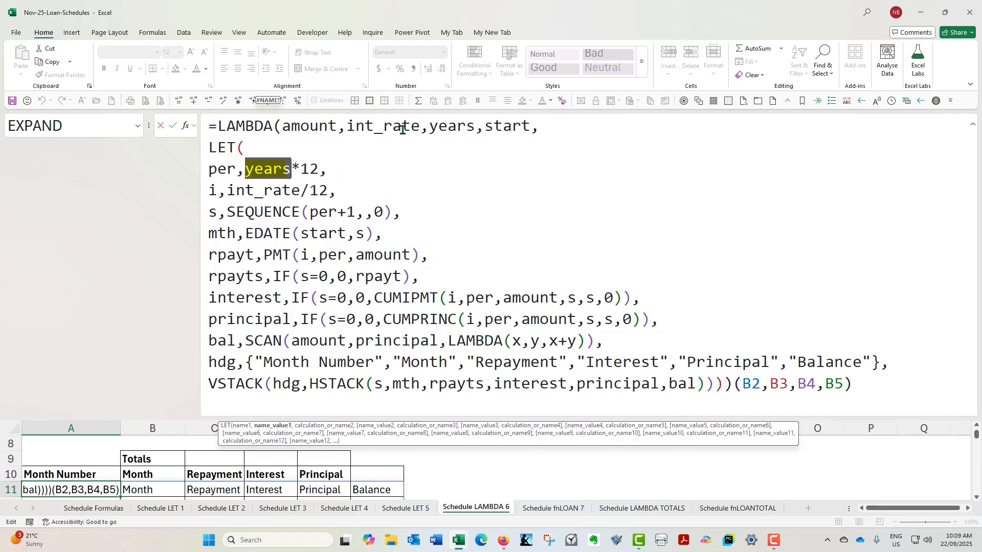
{"action": "left_click_drag", "start_coordinate": [348, 126], "coordinate": [421, 126]}
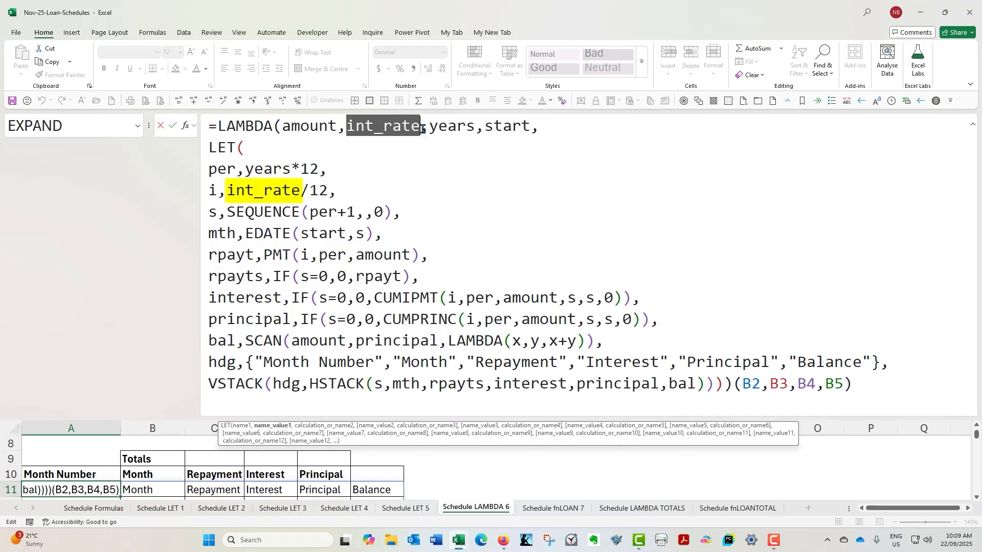
{"action": "left_click", "coordinate": [232, 189]}
{"action": "left_click_drag", "start_coordinate": [231, 190], "coordinate": [301, 190]}
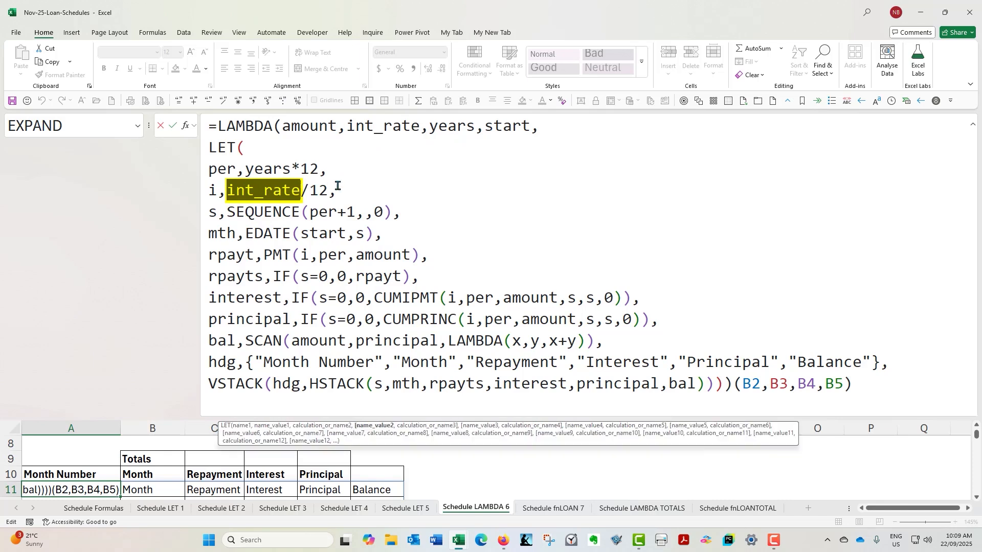
Step: Examine where start is used in EDATE and where amount is used in PMT, CUMPRINC and SCAN
{"action": "left_click", "coordinate": [302, 126]}
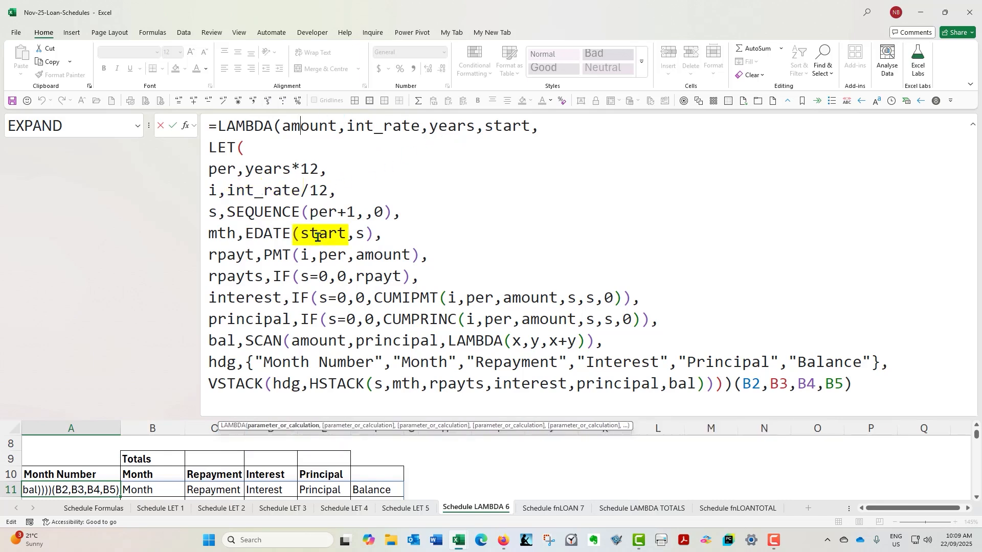
{"action": "left_click_drag", "start_coordinate": [301, 233], "coordinate": [346, 233]}
{"action": "left_click", "coordinate": [395, 255]}
{"action": "left_click", "coordinate": [374, 253]}
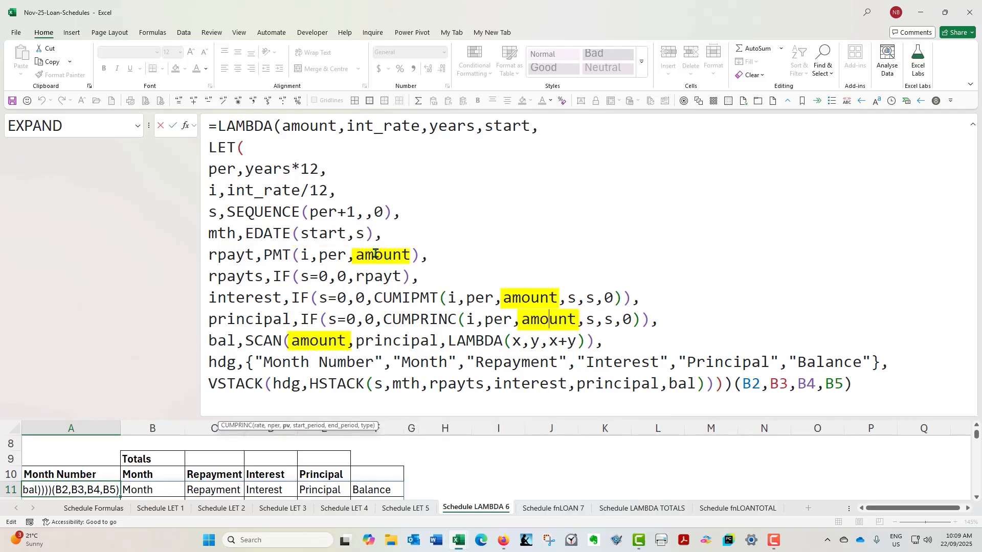
{"action": "left_click", "coordinate": [549, 320]}
{"action": "left_click", "coordinate": [308, 340]}
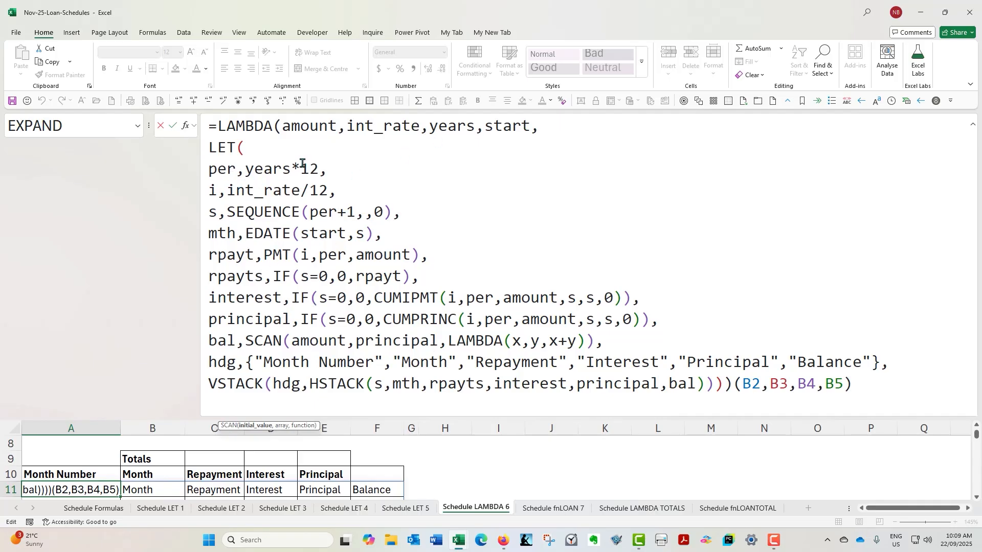
Step: Trace the amount parameter from the B2 argument through PMT, CUMIPMT, CUMPRINC and SCAN, and finish editing A11
{"action": "double_click", "coordinate": [761, 383]}
{"action": "left_click_drag", "start_coordinate": [280, 122], "coordinate": [309, 126]}
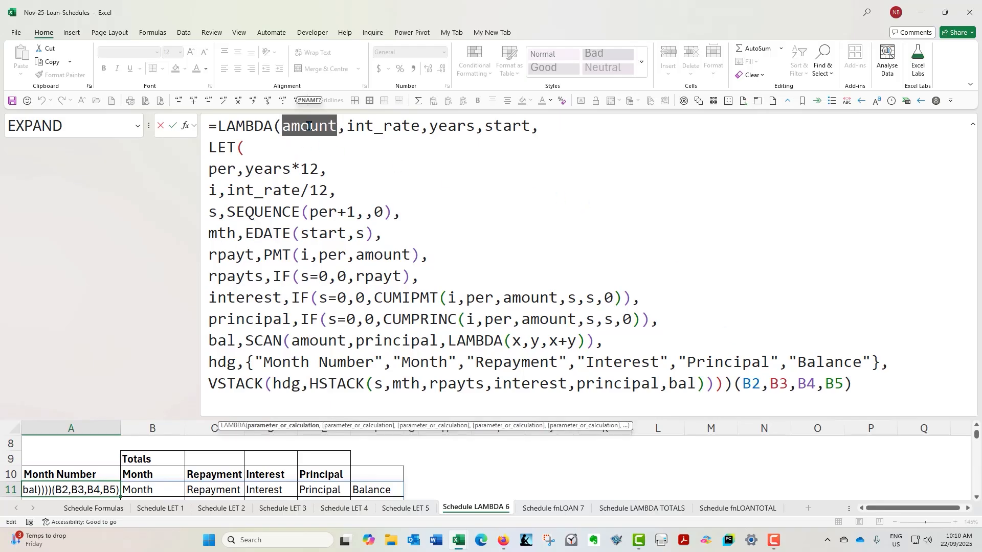
{"action": "double_click", "coordinate": [387, 256]}
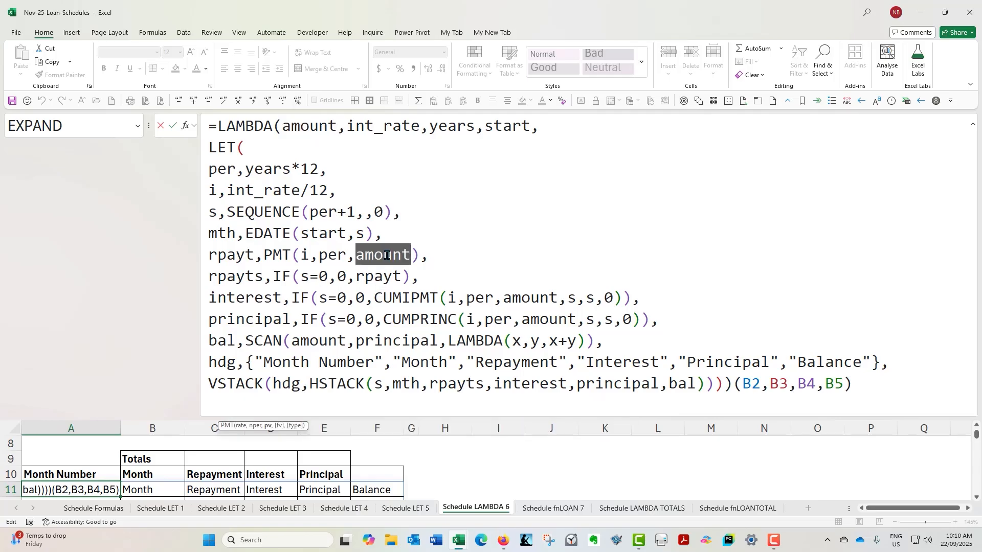
{"action": "double_click", "coordinate": [518, 298]}
{"action": "double_click", "coordinate": [544, 321]}
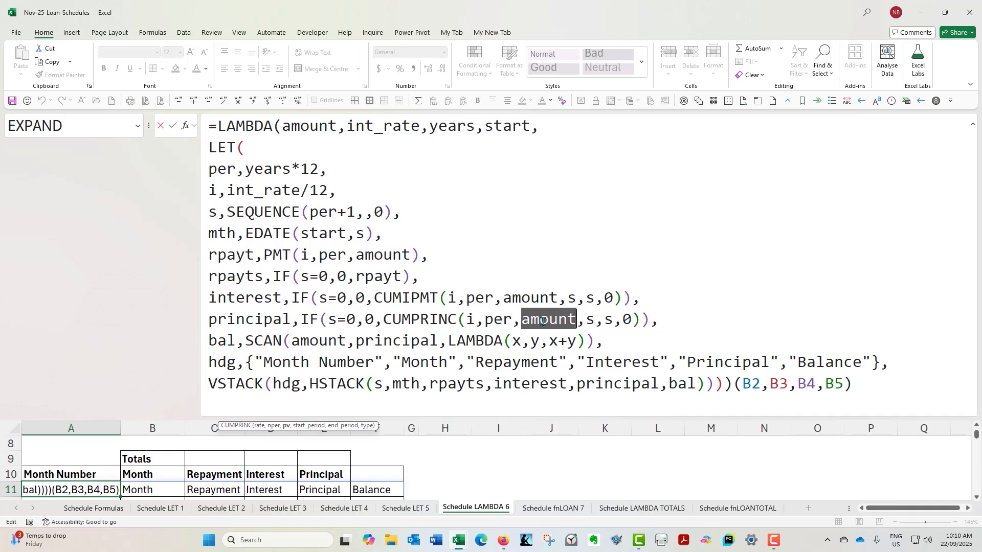
{"action": "double_click", "coordinate": [331, 340]}
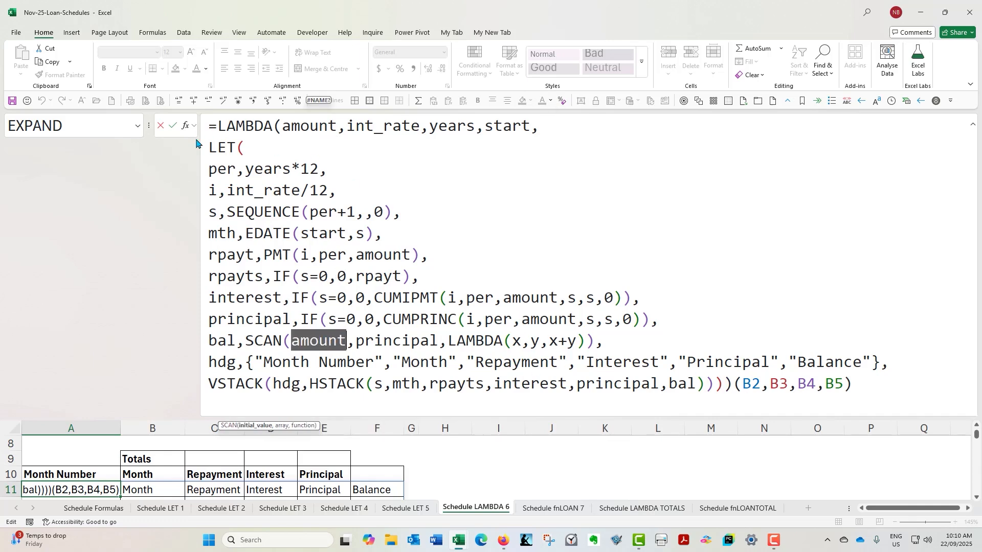
{"action": "left_click", "coordinate": [173, 125]}
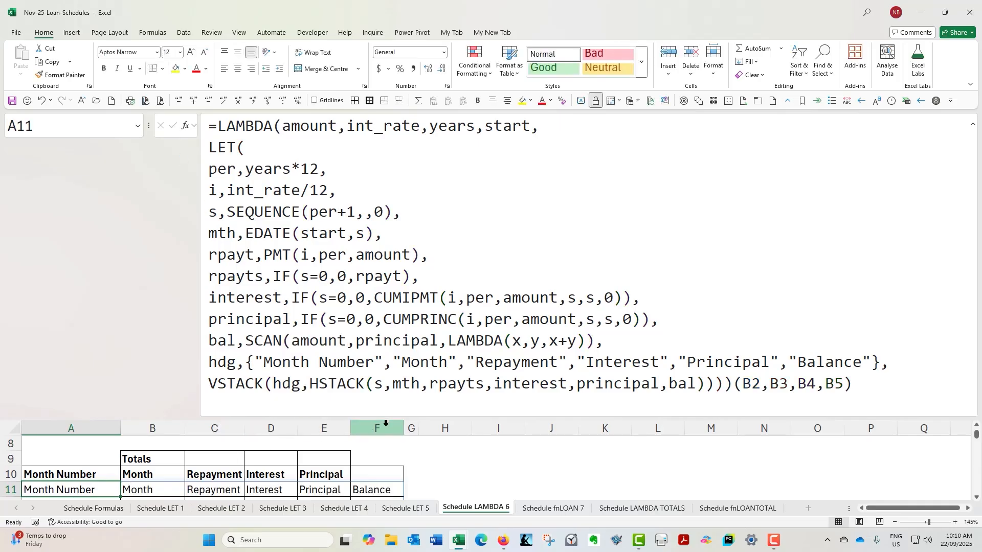
Step: Collapse the formula area, check the spilled loan schedule down to its last row, and return to A11
{"action": "left_click", "coordinate": [973, 124]}
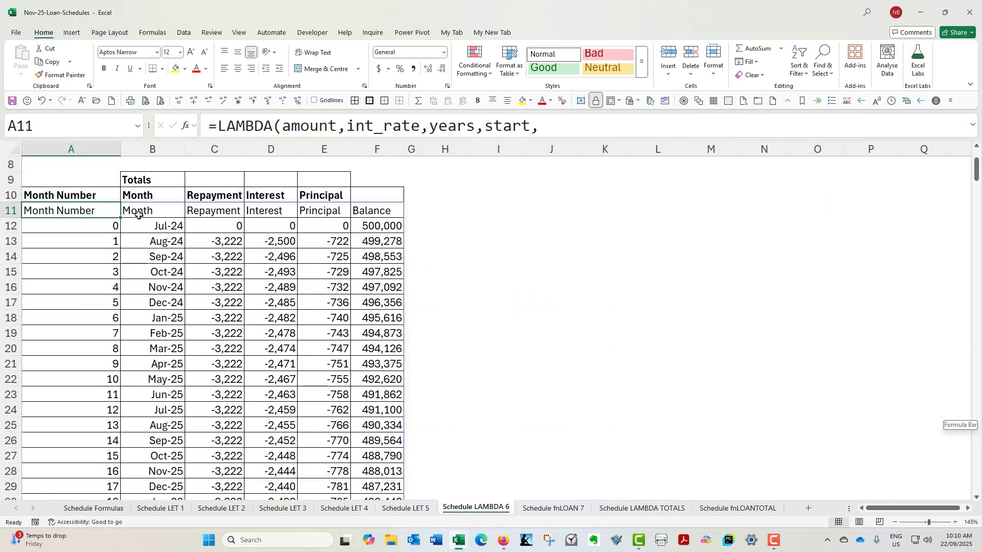
{"action": "key", "text": "ctrl+Down"}
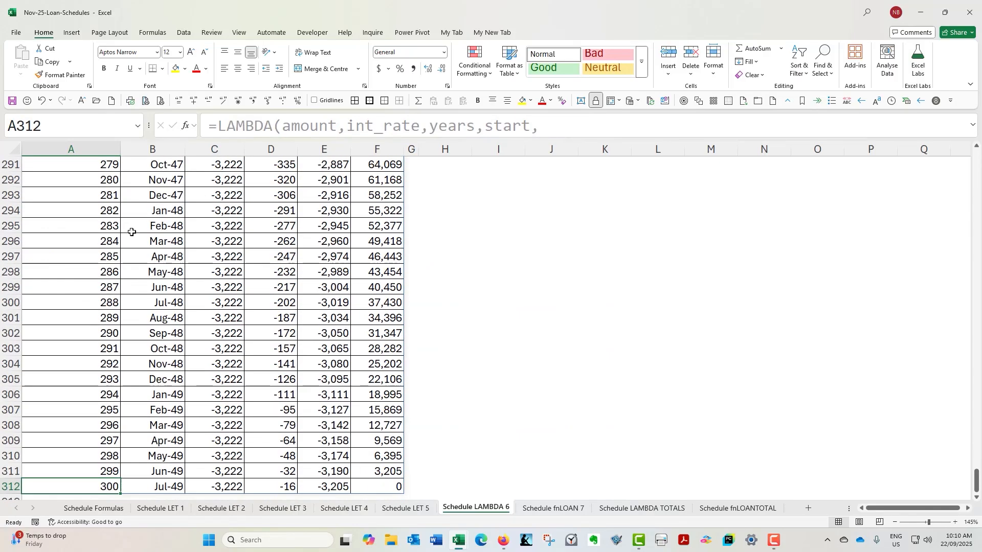
{"action": "scroll", "coordinate": [127, 298], "scroll_direction": "down", "scroll_amount": 2}
{"action": "scroll", "coordinate": [132, 298], "scroll_direction": "up", "scroll_amount": 3}
{"action": "key", "text": "ctrl+Up"}
{"action": "key", "text": "ctrl+Up"}
{"action": "key", "text": "Down"}
{"action": "key", "text": "Down"}
{"action": "key", "text": "Down"}
{"action": "key", "text": "Down"}
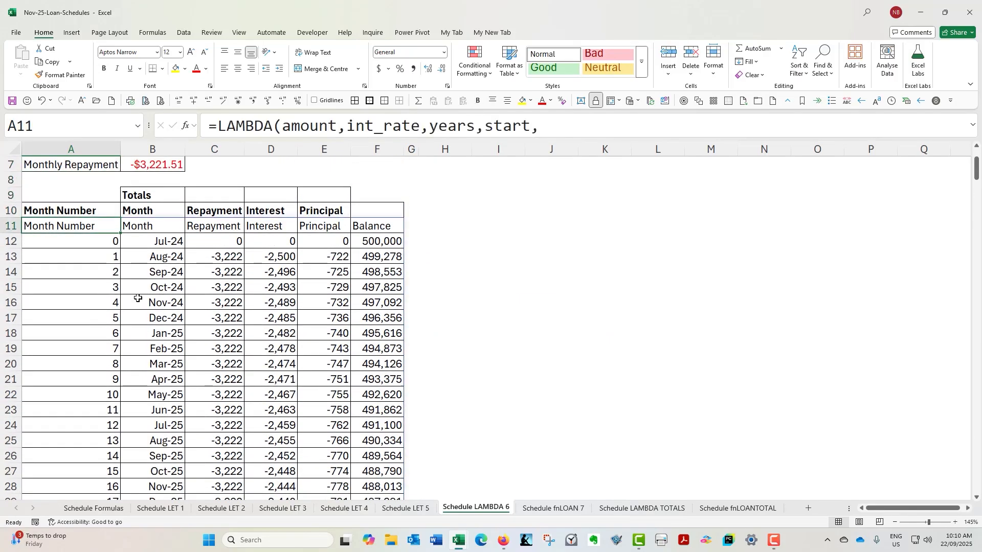
Step: Copy the LAMBDA formula in A11 without its closing (B2,B3,B4,B5) arguments, and finish editing the cell
{"action": "left_click", "coordinate": [974, 125]}
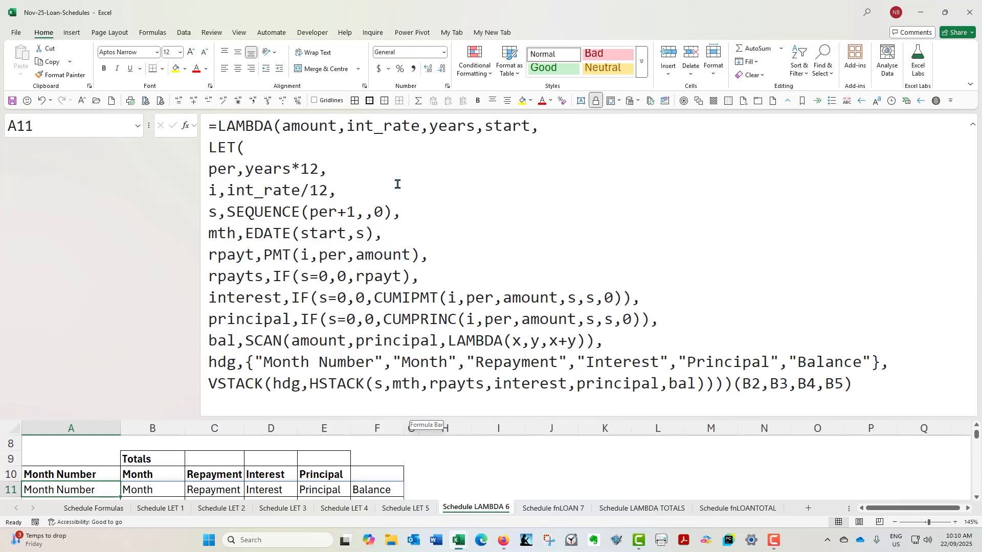
{"action": "left_click_drag", "start_coordinate": [732, 385], "coordinate": [167, 129]}
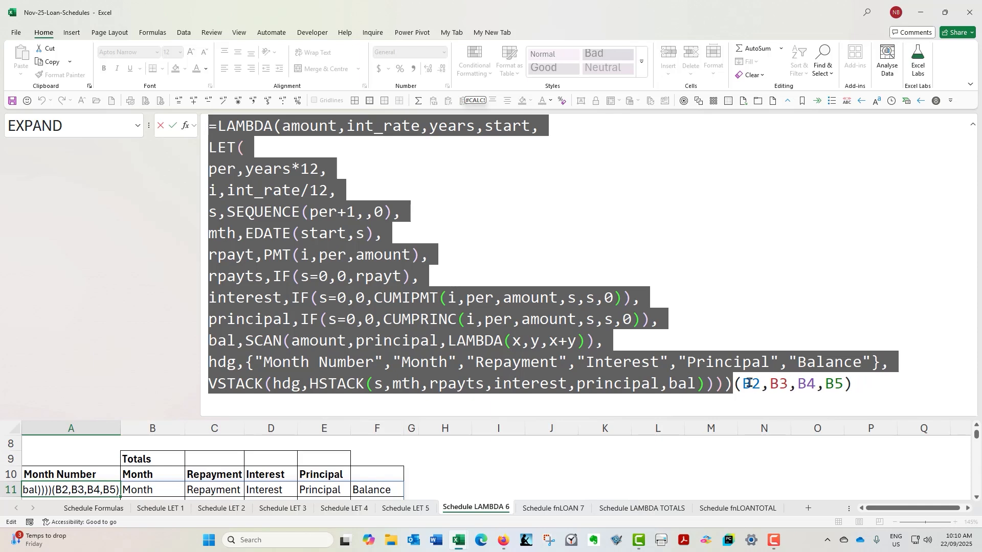
{"action": "key", "text": "ctrl+c"}
{"action": "left_click", "coordinate": [173, 126]}
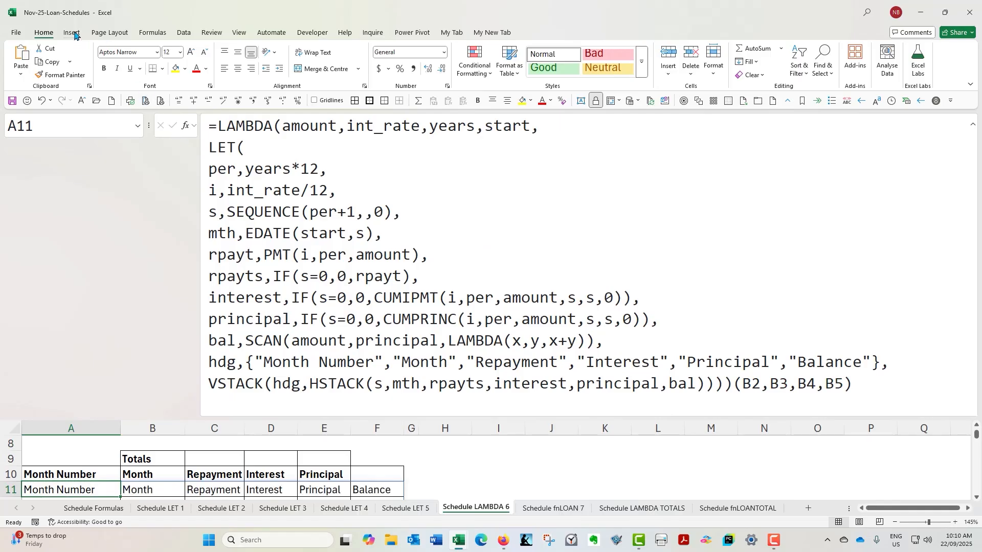
Step: Define a workbook name fnLOAN2 that refers to the copied LAMBDA formula, and close the list of defined names
{"action": "left_click", "coordinate": [153, 32]}
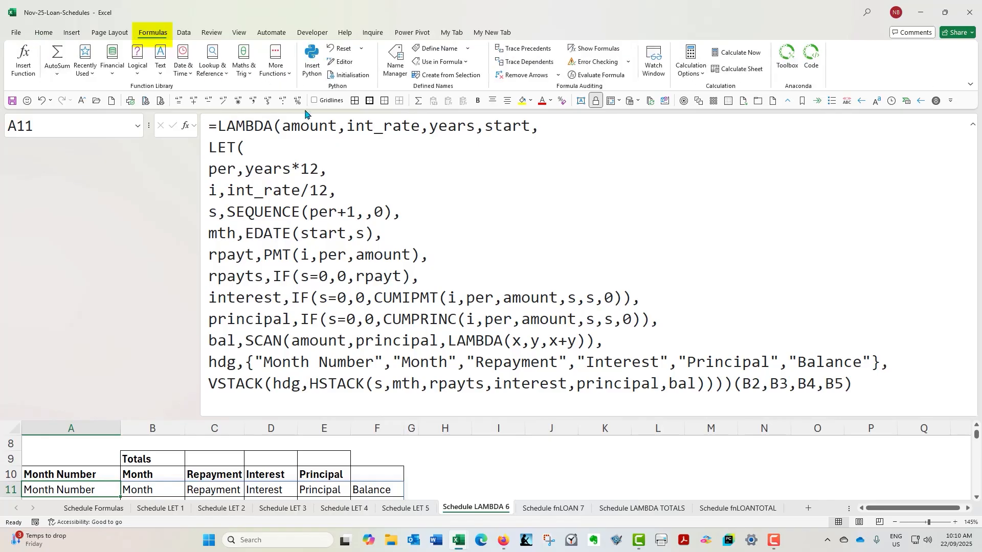
{"action": "left_click", "coordinate": [396, 61]}
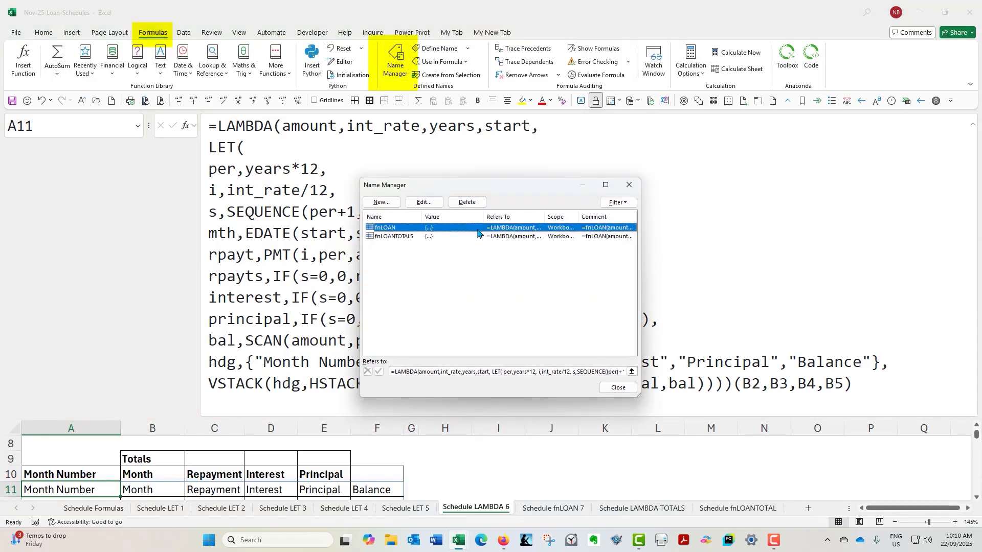
{"action": "left_click", "coordinate": [391, 202]}
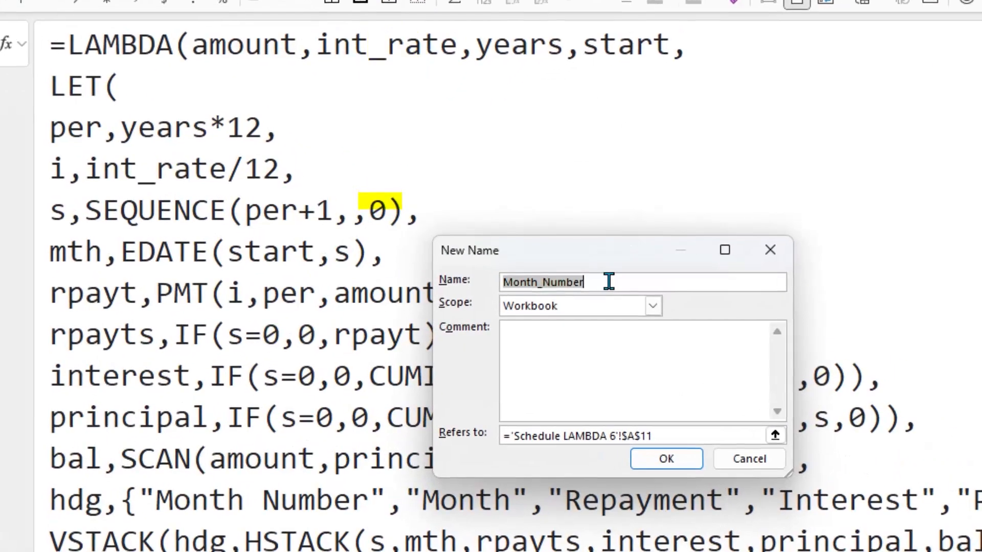
{"action": "type", "text": "fn"}
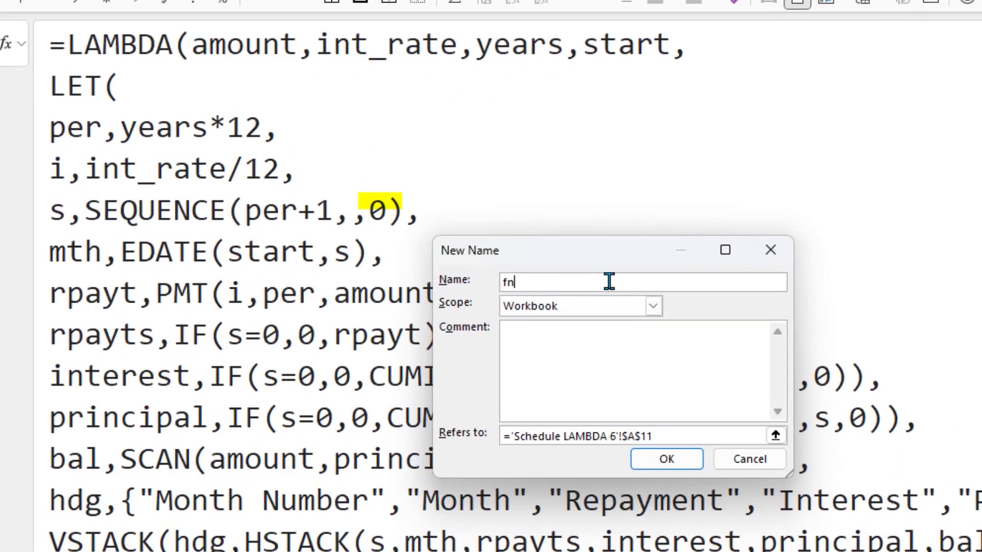
{"action": "type", "text": "LOAN2"}
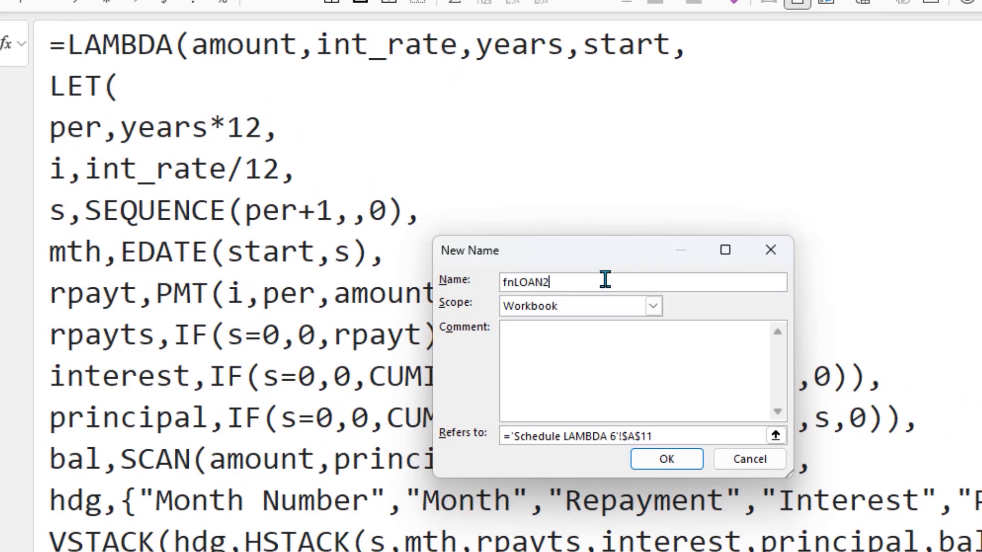
{"action": "left_click_drag", "start_coordinate": [685, 436], "coordinate": [444, 458]}
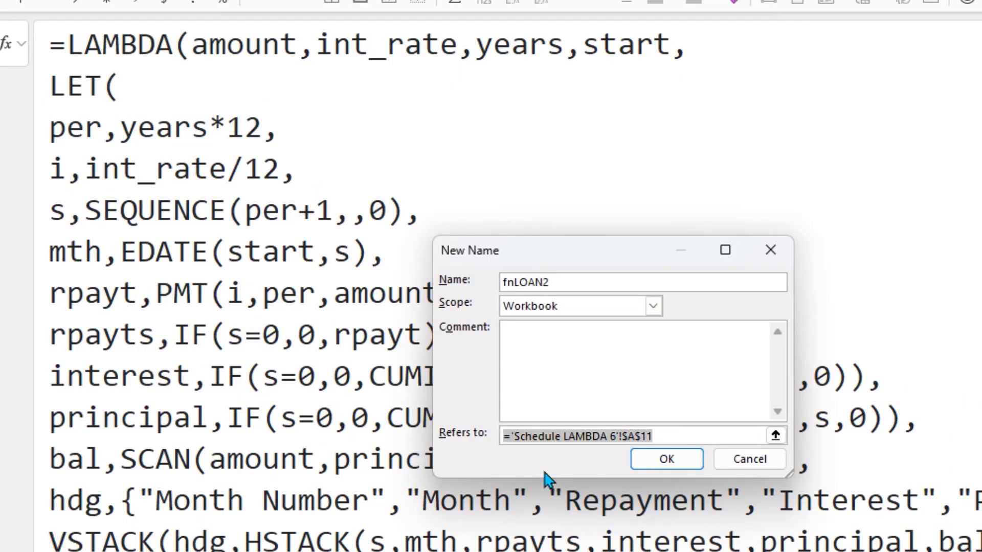
{"action": "key", "text": "ctrl+v"}
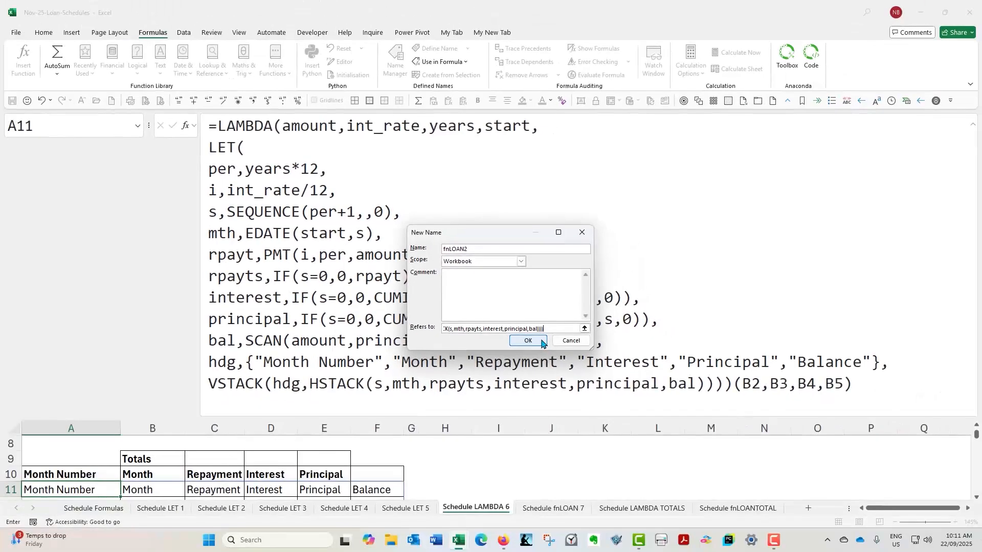
{"action": "left_click", "coordinate": [542, 342]}
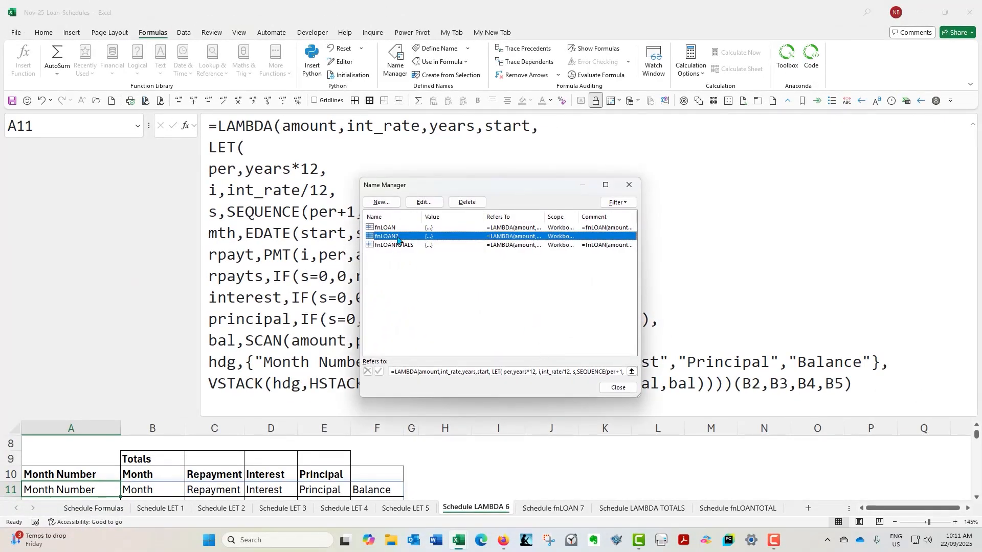
{"action": "left_click", "coordinate": [625, 390]}
Step: Collapse the formula area and enter =fnLOAN2(B2,B3,B4,B5) in H11 of the Schedule LAMBDA 6 sheet
{"action": "scroll", "coordinate": [592, 450], "scroll_direction": "down", "scroll_amount": 1}
{"action": "scroll", "coordinate": [592, 450], "scroll_direction": "up", "scroll_amount": 1}
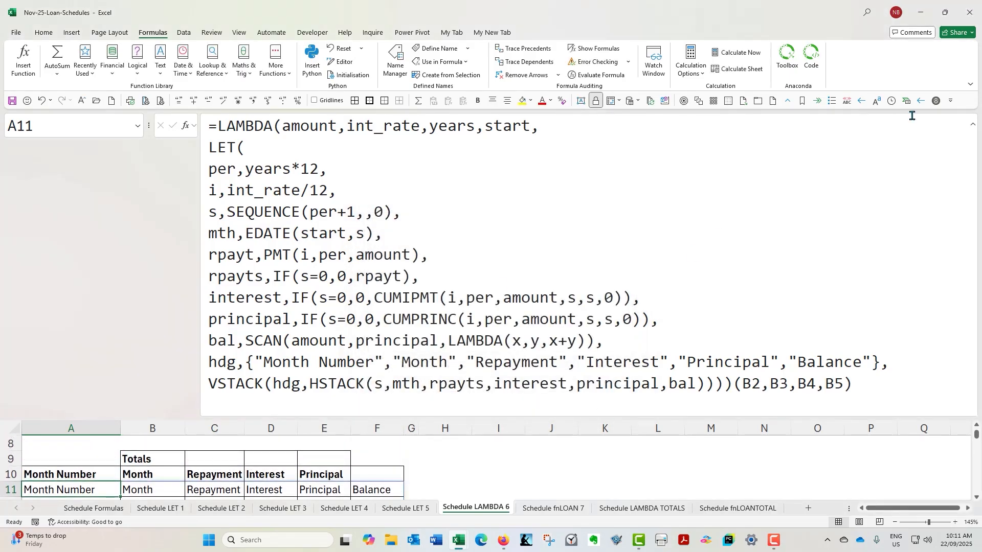
{"action": "left_click", "coordinate": [973, 124]}
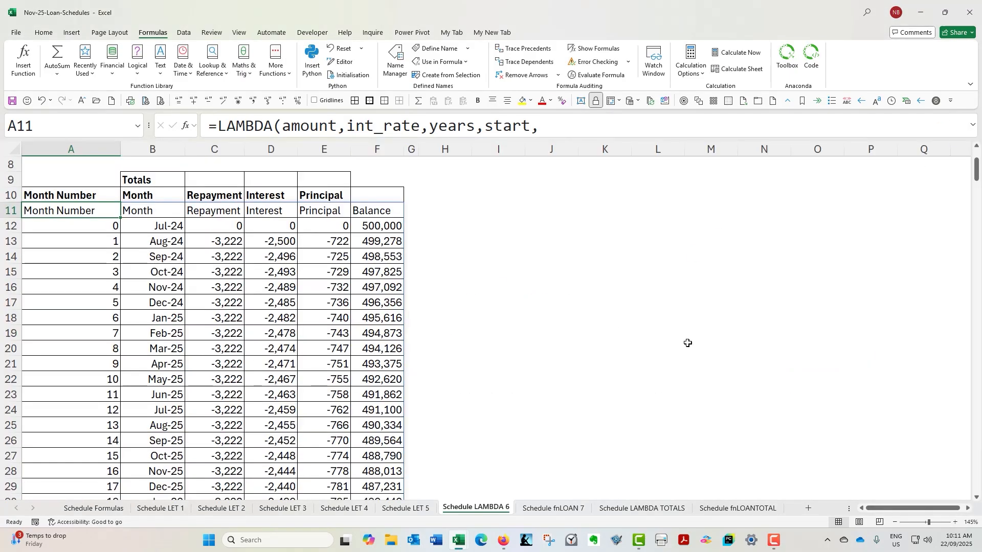
{"action": "left_click", "coordinate": [465, 213]}
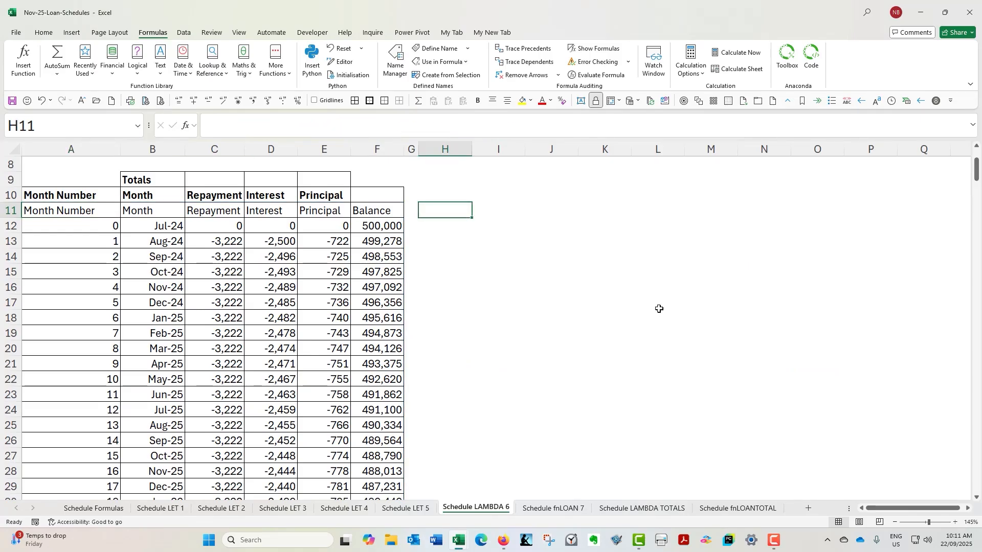
{"action": "type", "text": "=fnl"}
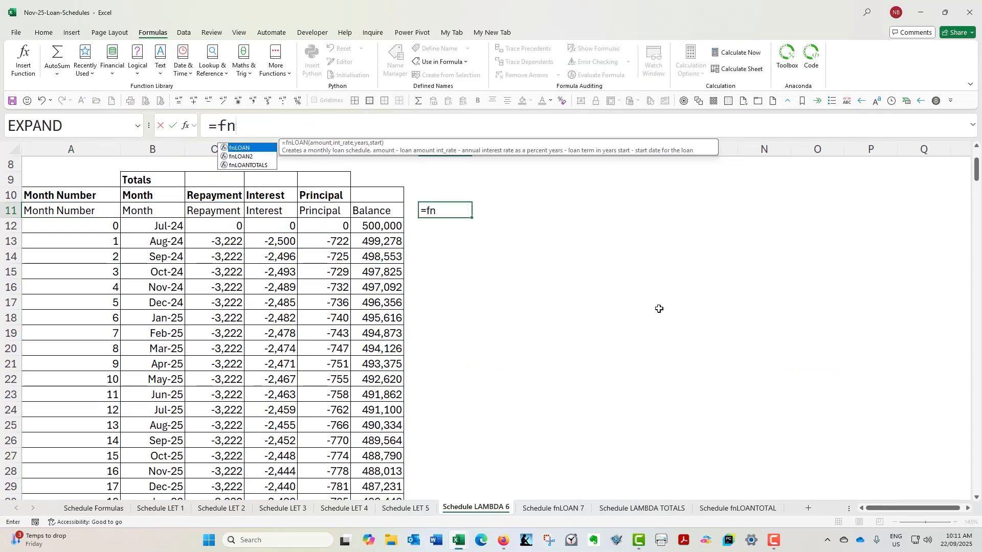
{"action": "double_click", "coordinate": [251, 157]}
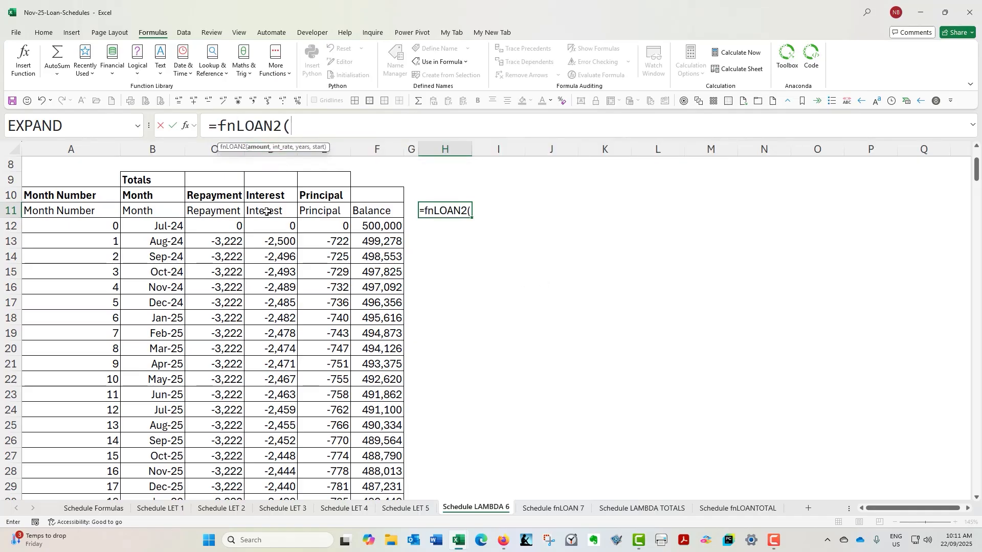
{"action": "scroll", "coordinate": [267, 212], "scroll_direction": "up", "scroll_amount": 3}
{"action": "left_click", "coordinate": [165, 179]}
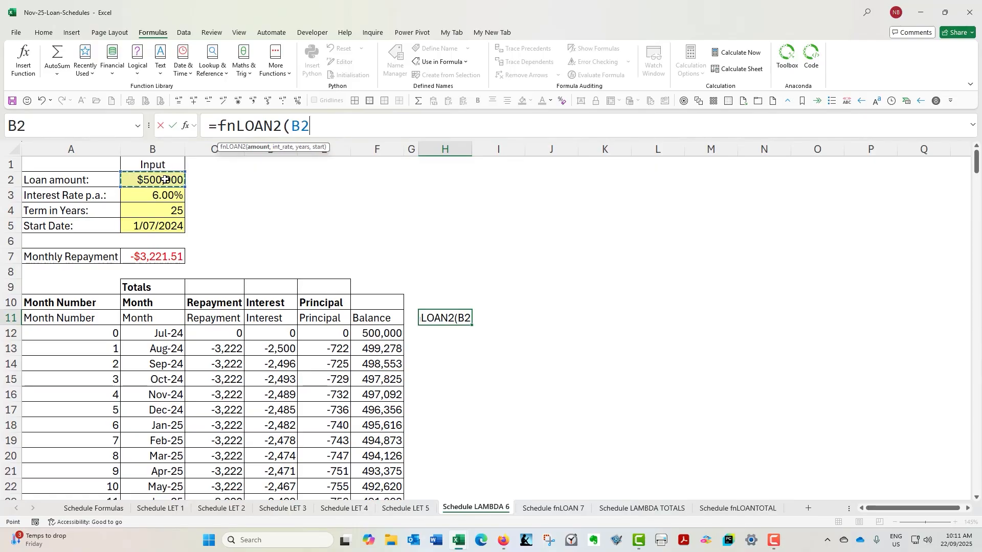
{"action": "type", "text": ","}
{"action": "left_click", "coordinate": [165, 195]}
{"action": "type", "text": ","}
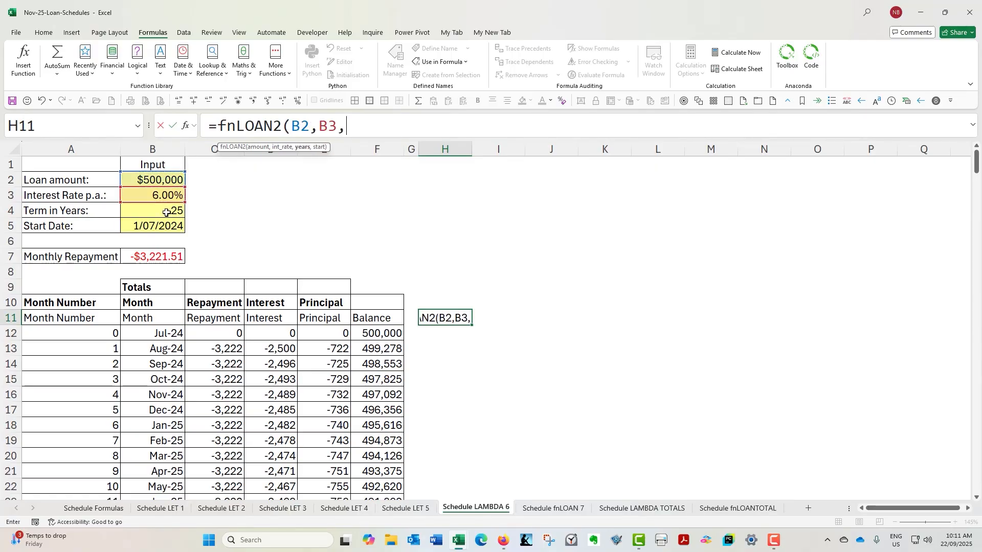
{"action": "left_click", "coordinate": [166, 210]}
{"action": "type", "text": ","}
{"action": "left_click", "coordinate": [164, 226]}
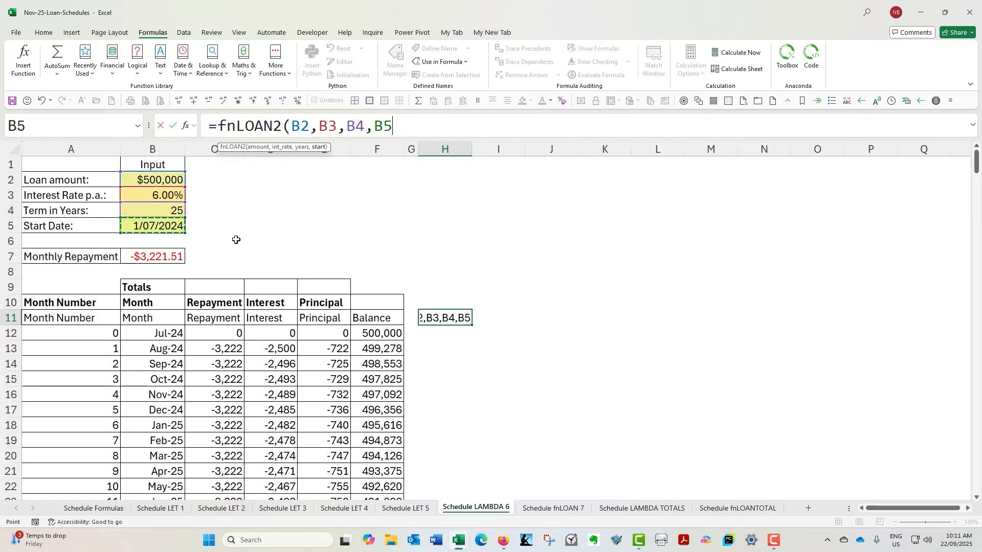
{"action": "type", "text": ")"}
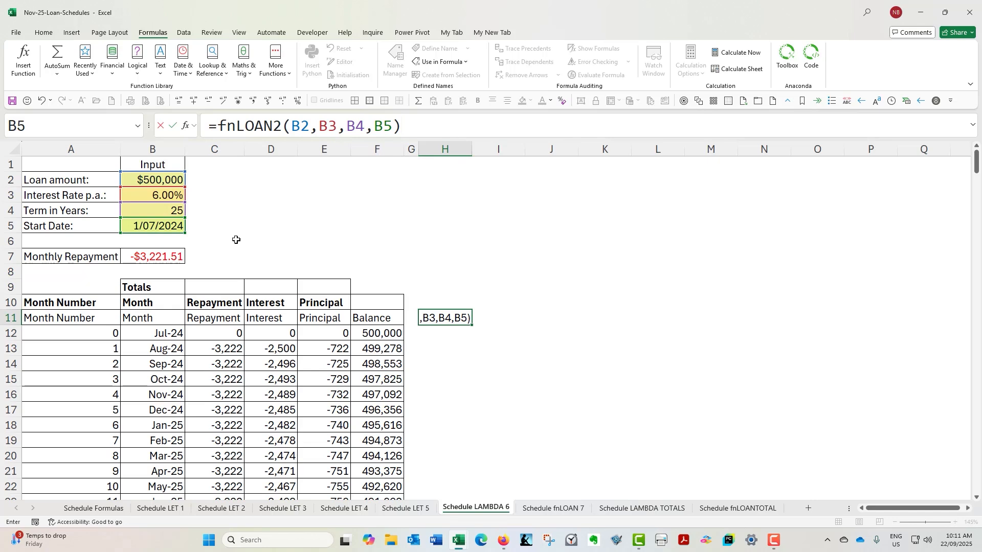
{"action": "key", "text": "Return"}
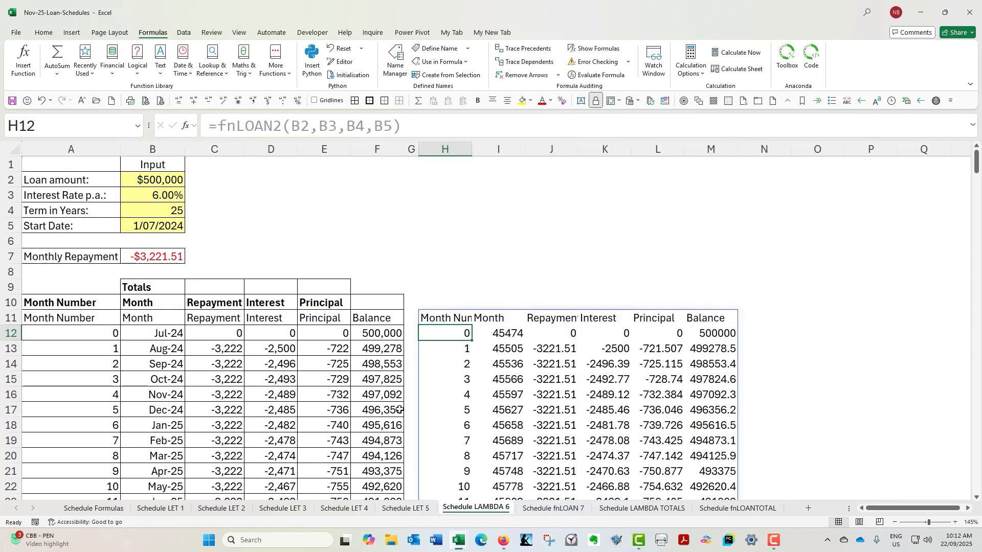
Step: Check the fnLOAN formula in A11 of the Schedule fnLOAN 7 sheet and review the comment and reference in the name's definition
{"action": "left_click", "coordinate": [546, 513]}
{"action": "left_click", "coordinate": [105, 360]}
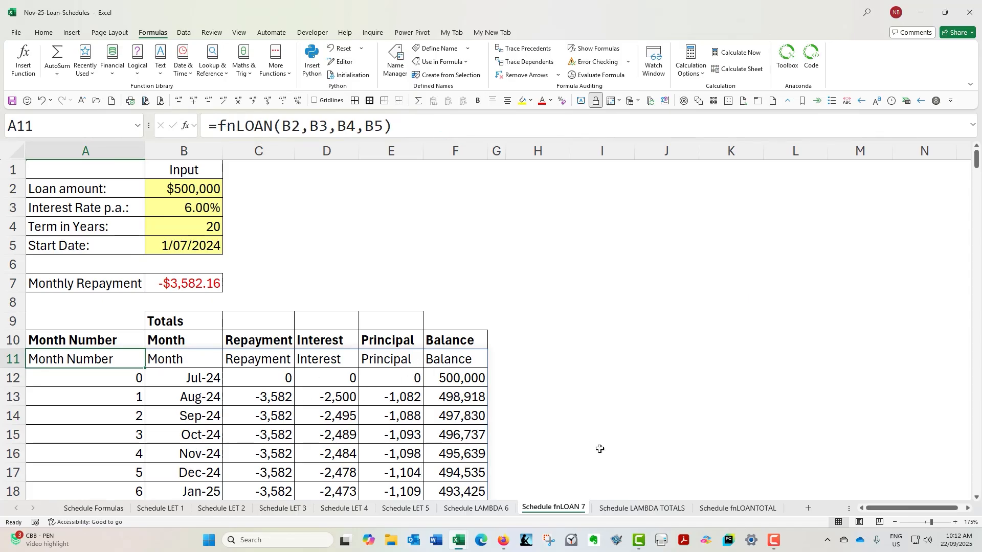
{"action": "left_click", "coordinate": [395, 61]}
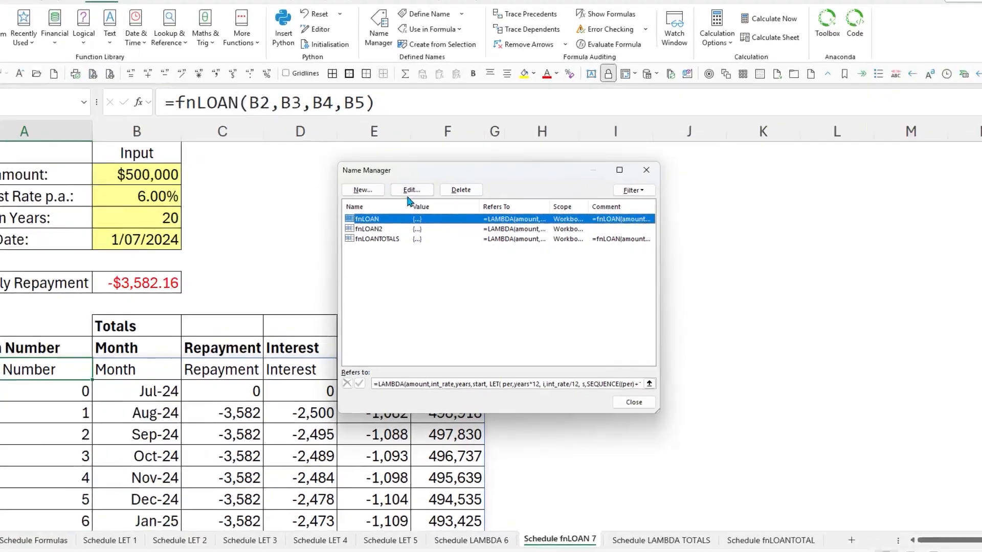
{"action": "left_click", "coordinate": [432, 204]}
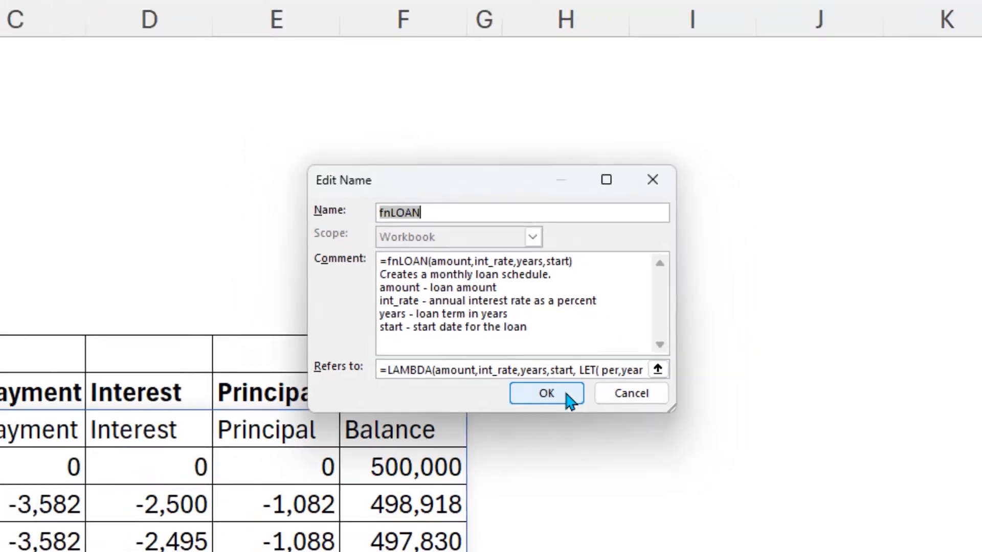
{"action": "left_click", "coordinate": [569, 401]}
{"action": "left_click", "coordinate": [617, 388]}
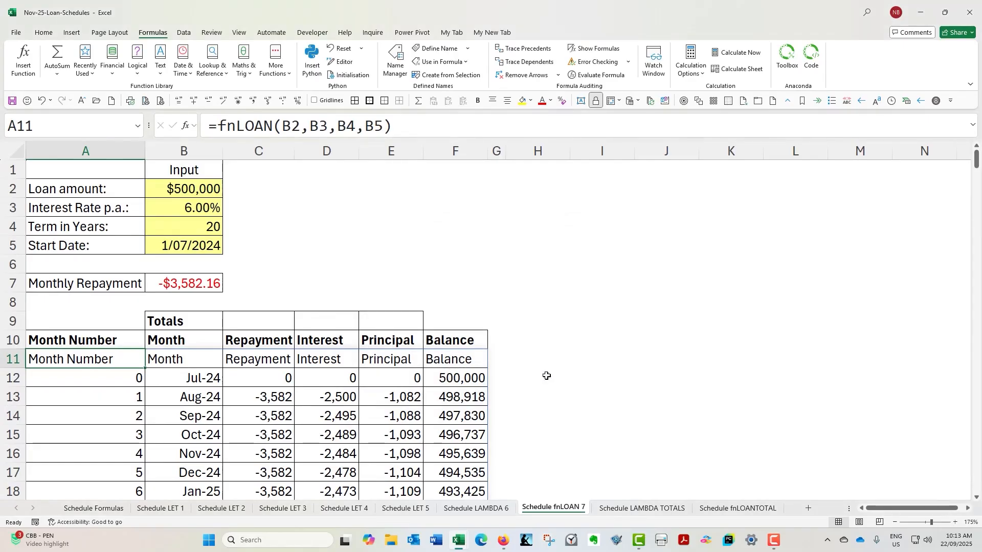
Step: Enter =fnLOAN(B2,B3,B4,B5) in H11 of the Schedule fnLOAN 7 sheet and check the first month cell of its spilled schedule
{"action": "left_click", "coordinate": [548, 358]}
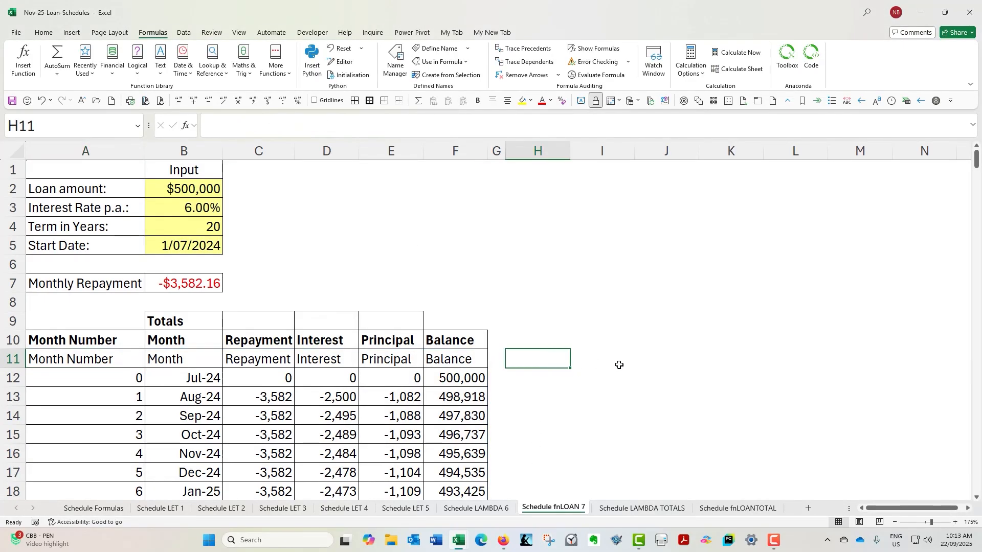
{"action": "type", "text": "="}
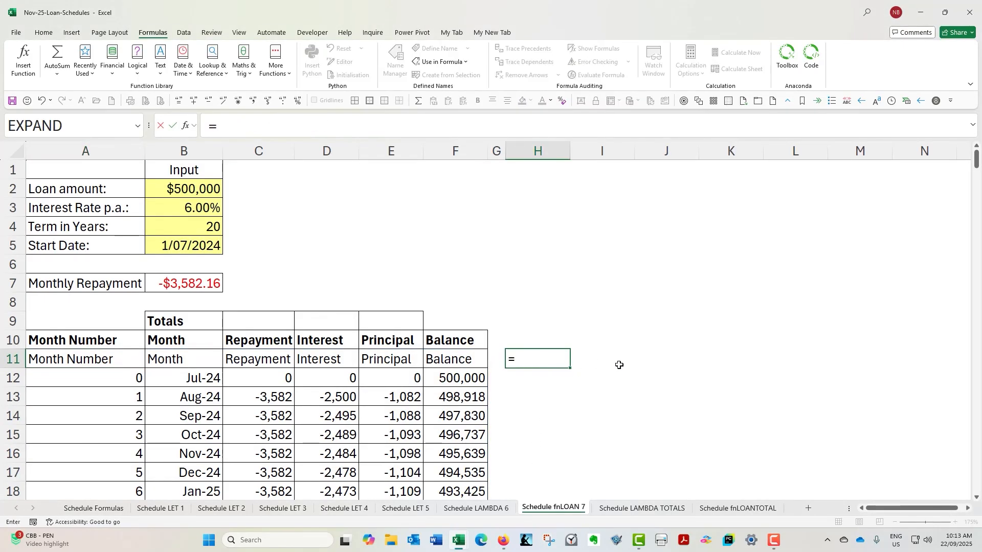
{"action": "type", "text": "fn"}
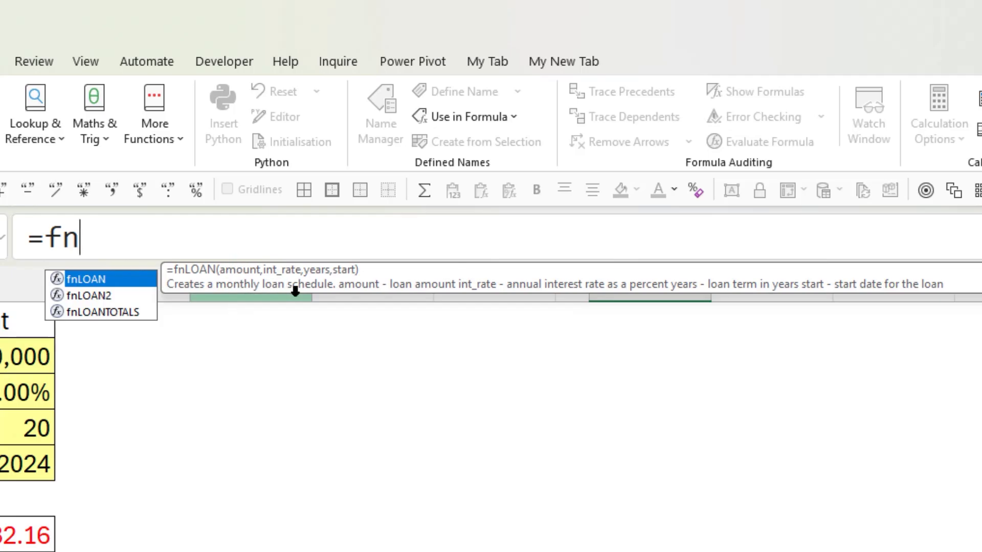
{"action": "double_click", "coordinate": [104, 279]}
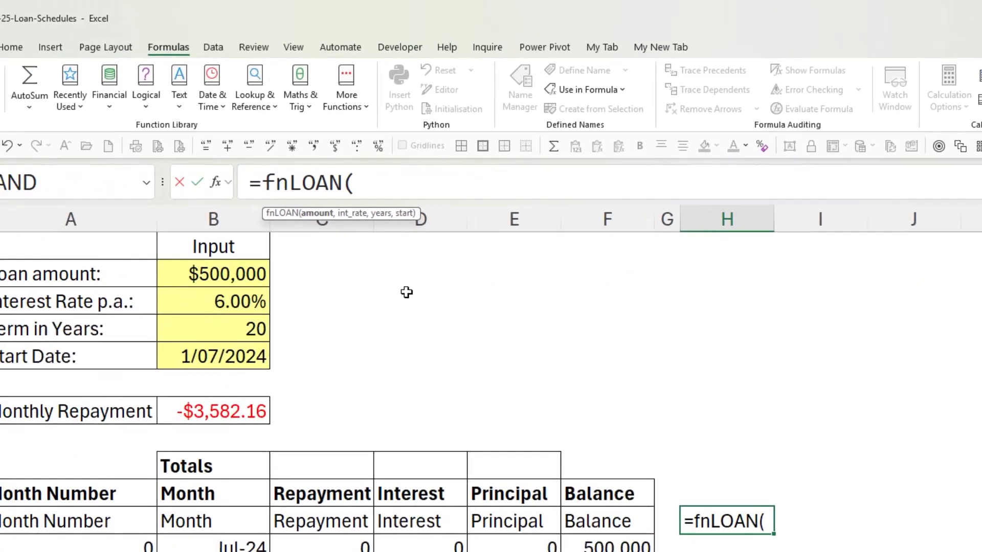
{"action": "left_click", "coordinate": [264, 266]}
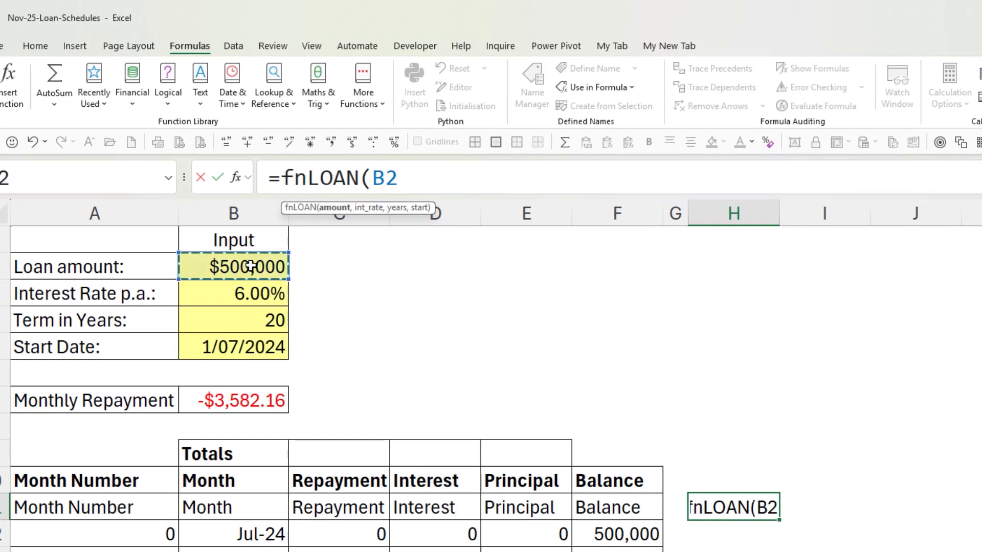
{"action": "type", "text": ","}
{"action": "left_click", "coordinate": [265, 296]}
{"action": "type", "text": ","}
{"action": "left_click", "coordinate": [265, 320]}
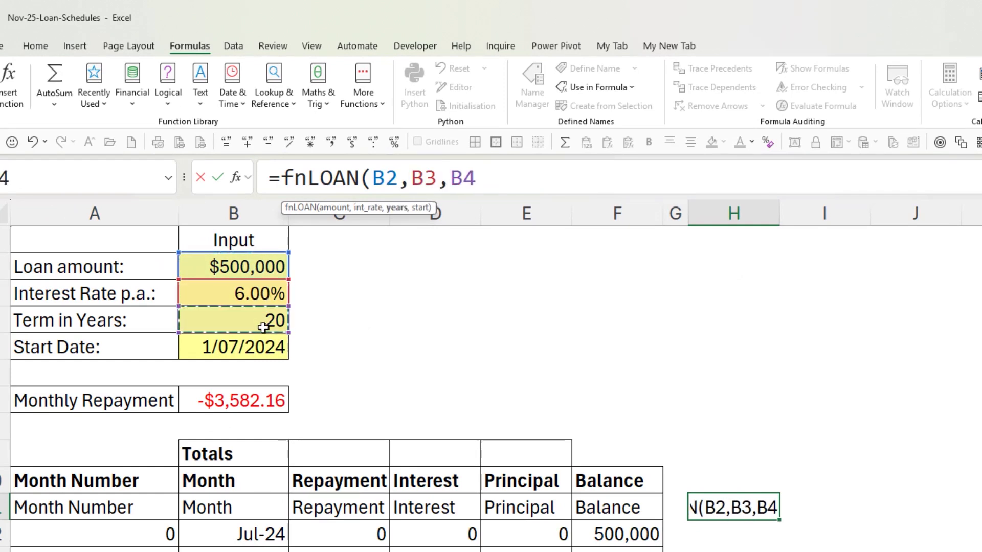
{"action": "type", "text": ","}
{"action": "left_click", "coordinate": [265, 347]}
{"action": "type", "text": ")"}
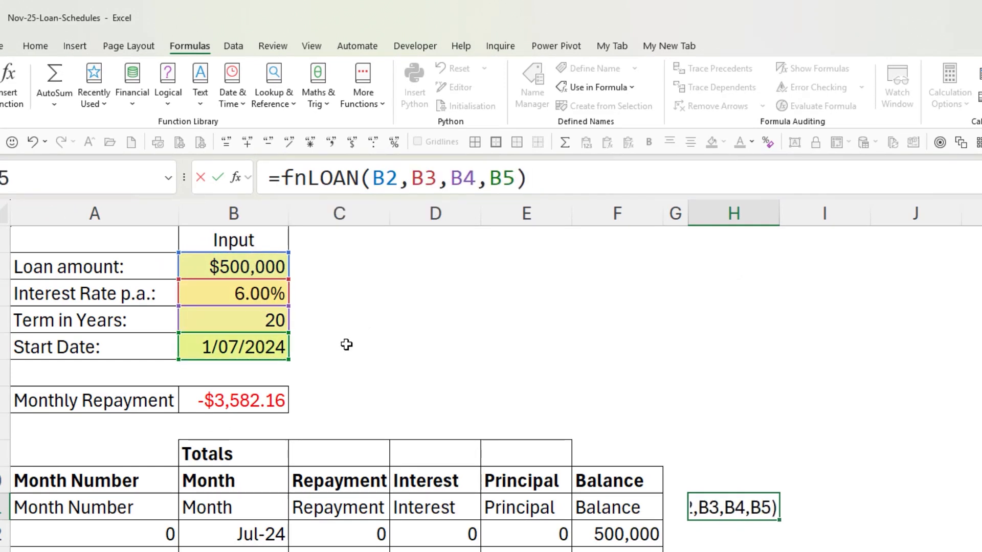
{"action": "key", "text": "Return"}
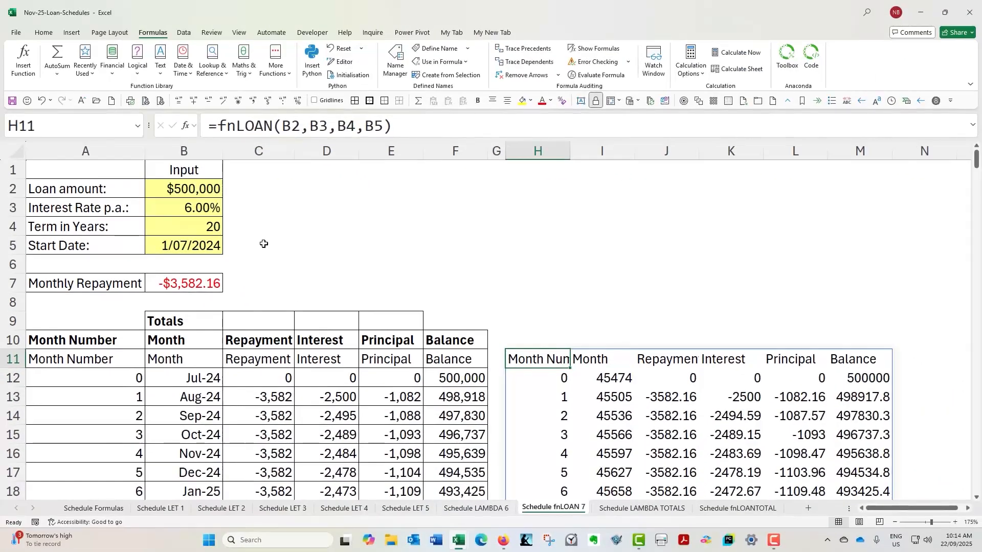
{"action": "key", "text": "Down"}
{"action": "key", "text": "Right"}
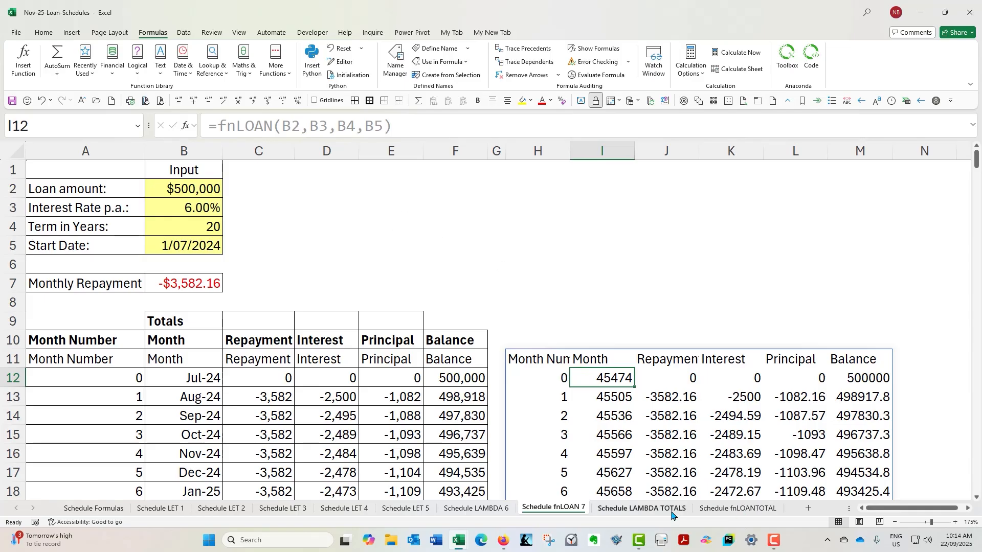
Step: Examine the full LAMBDA formula with its tot totals row in A11 of the Schedule LAMBDA TOTALS sheet
{"action": "left_click", "coordinate": [642, 508]}
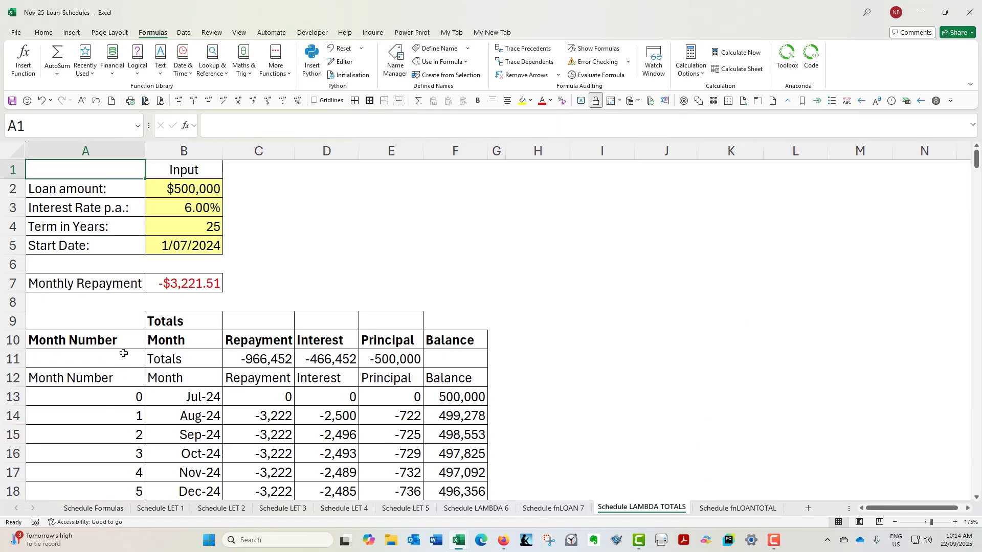
{"action": "left_click", "coordinate": [121, 359]}
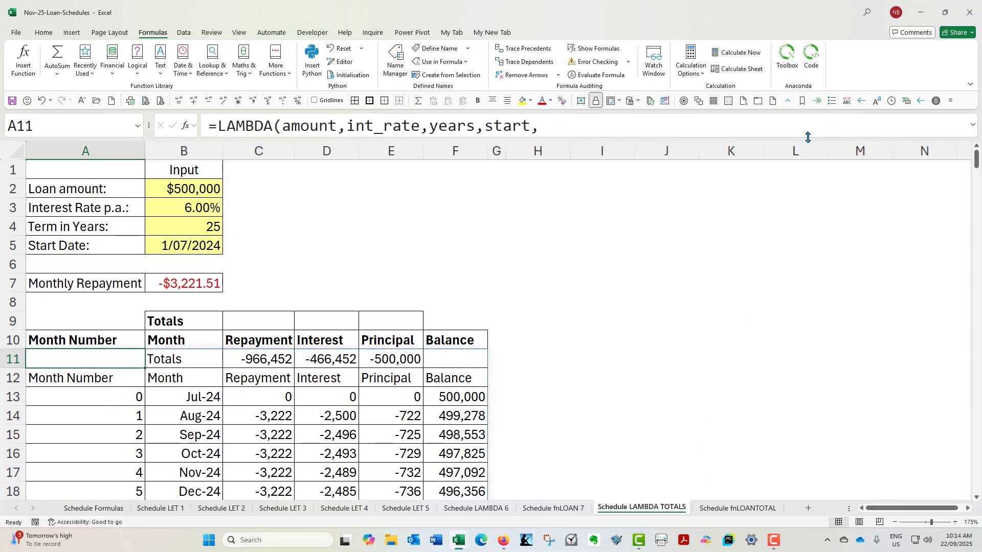
{"action": "left_click", "coordinate": [974, 128]}
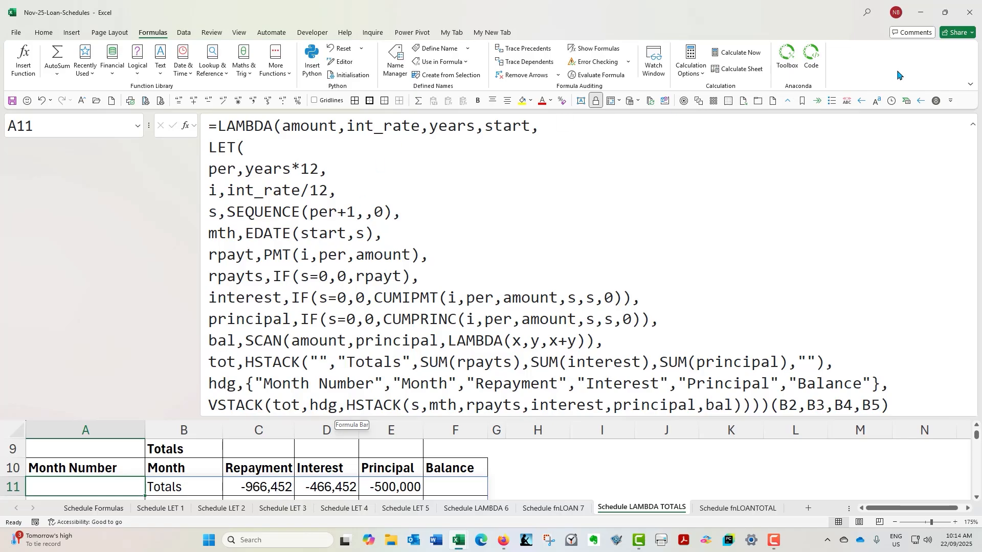
{"action": "left_click", "coordinate": [973, 125]}
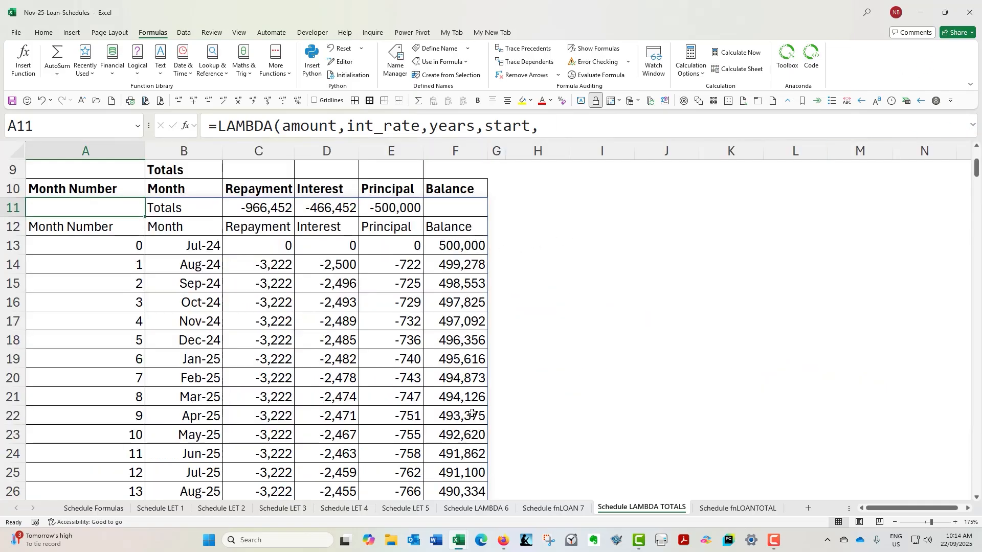
Step: Check the fnLOANTOTALS formula in A11 of the Schedule fnLOANTOTAL sheet and step across its spilled totals row
{"action": "left_click", "coordinate": [736, 508]}
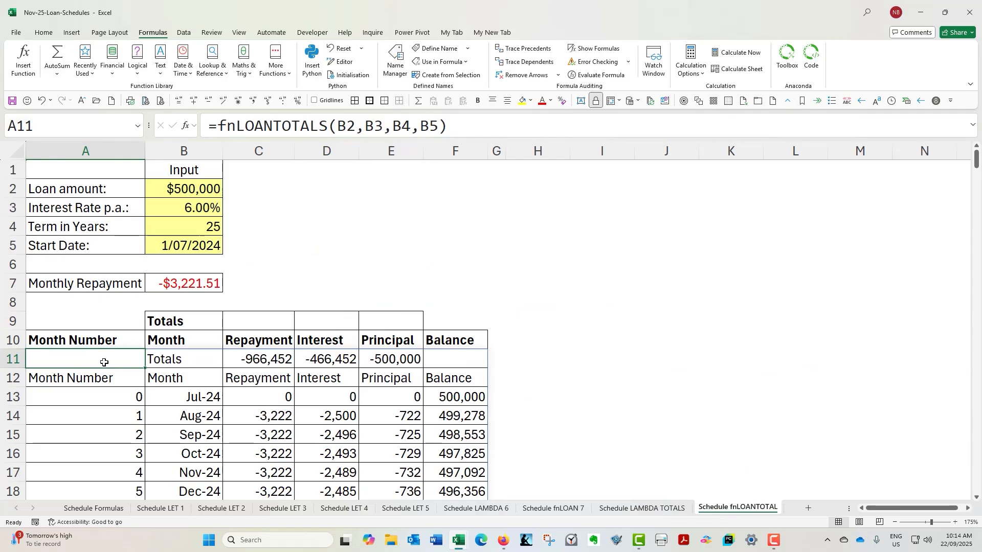
{"action": "left_click_drag", "start_coordinate": [221, 124], "coordinate": [329, 126]}
{"action": "left_click_drag", "start_coordinate": [446, 126], "coordinate": [345, 128]}
{"action": "key", "text": "Escape"}
{"action": "key", "text": "ctrl+shift+Right"}
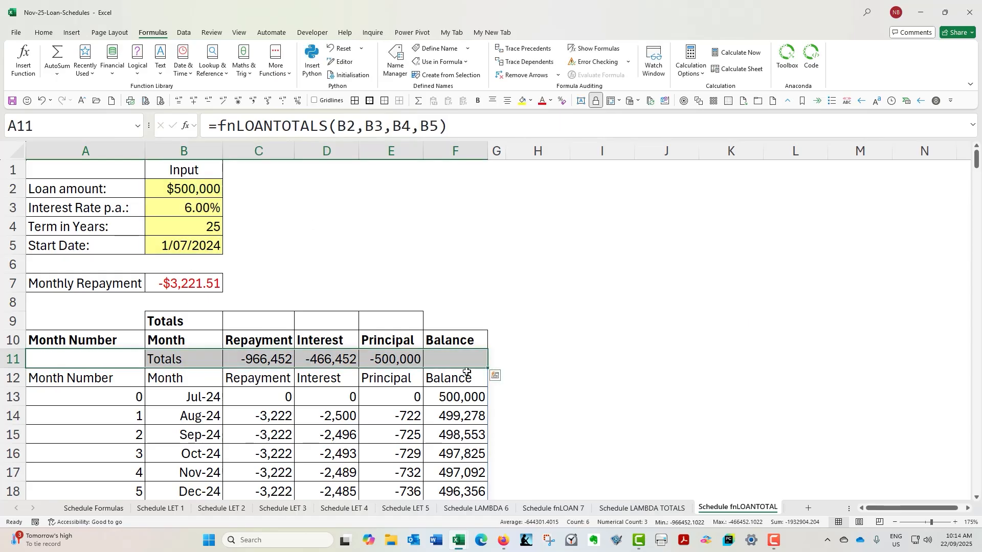
{"action": "key", "text": "Right"}
{"action": "key", "text": "Right"}
{"action": "key", "text": "Right"}
{"action": "key", "text": "Right"}
{"action": "key", "text": "Right"}
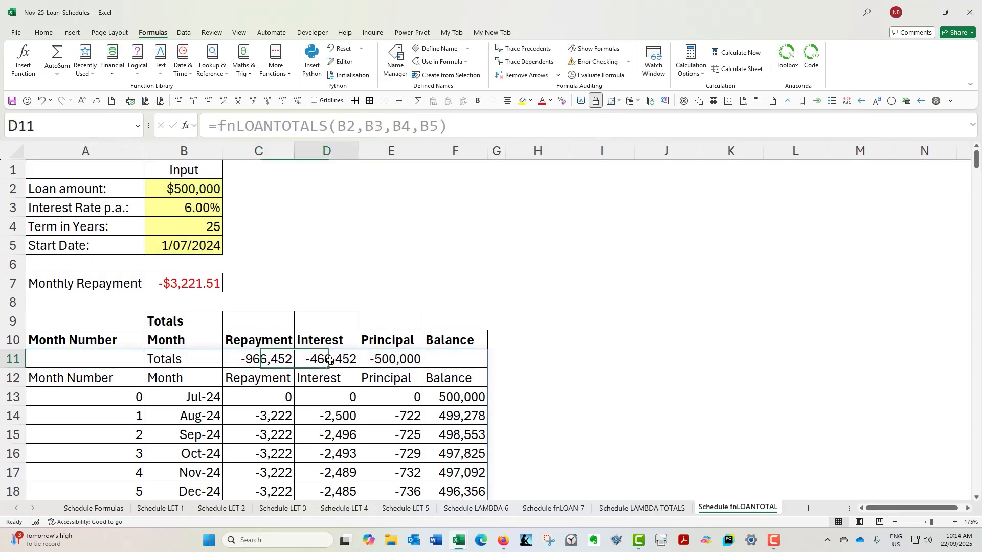
{"action": "left_click", "coordinate": [120, 359]}
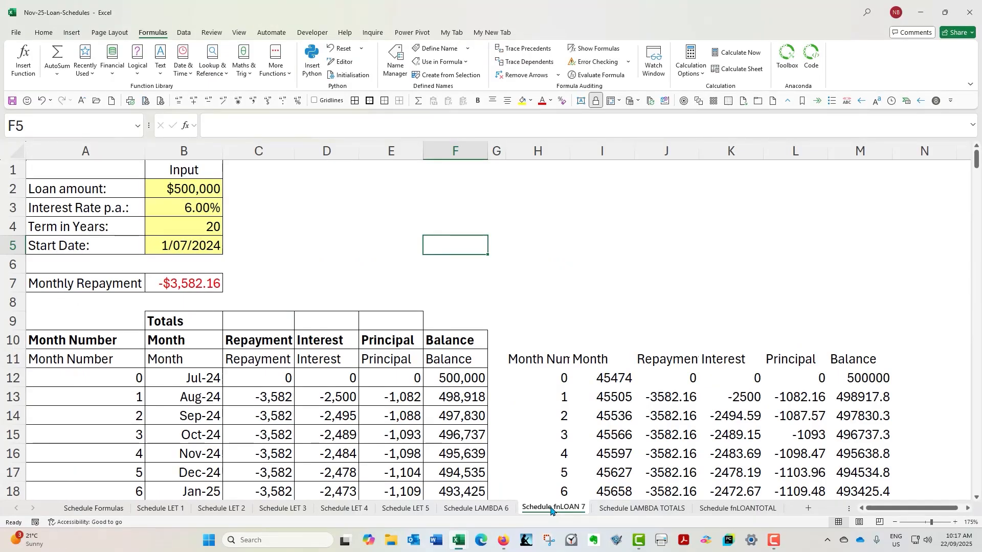
Step: Copy the Schedule fnLOAN 7 sheet into a new workbook, leaving the original in place
{"action": "right_click", "coordinate": [550, 509]}
{"action": "left_click", "coordinate": [592, 397]}
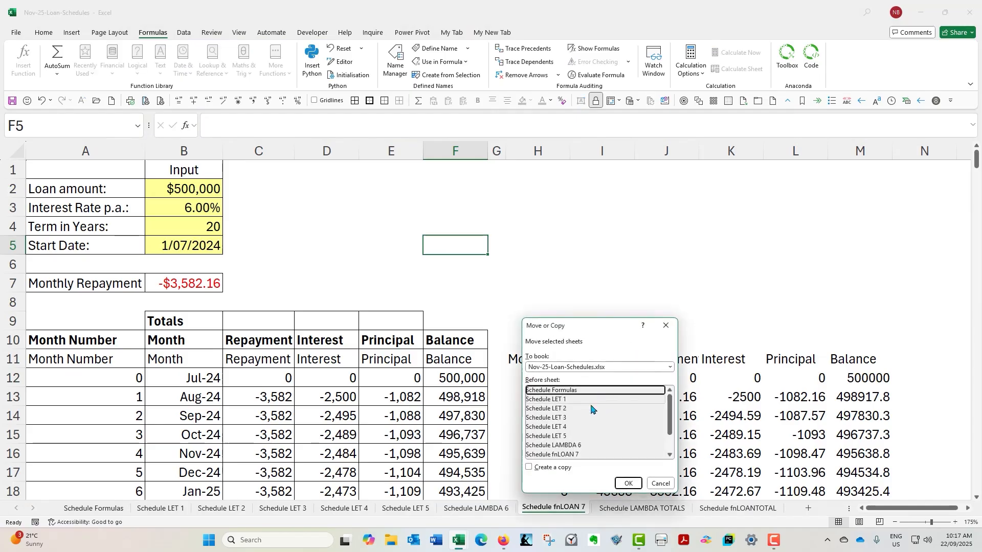
{"action": "left_click", "coordinate": [531, 468]}
{"action": "left_click", "coordinate": [580, 368]}
{"action": "left_click", "coordinate": [565, 376]}
{"action": "left_click", "coordinate": [629, 483]}
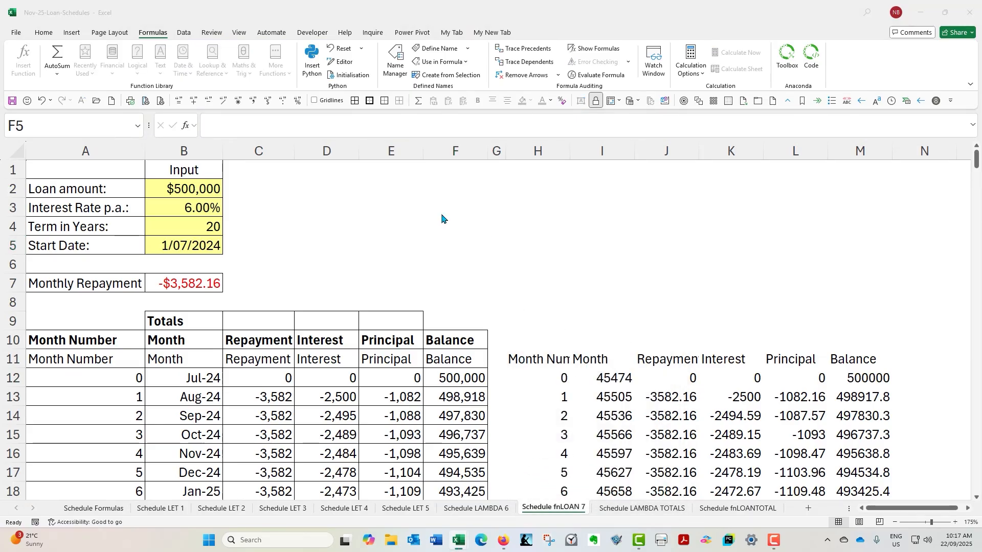
Step: Enter =fnLOAN(B2,B3,B4,B5) in O12 of the copied sheet, taking its arguments from the yellow input cells
{"action": "left_click", "coordinate": [905, 379]}
{"action": "key", "text": "Right"}
{"action": "key", "text": "Right"}
{"action": "key", "text": "Right"}
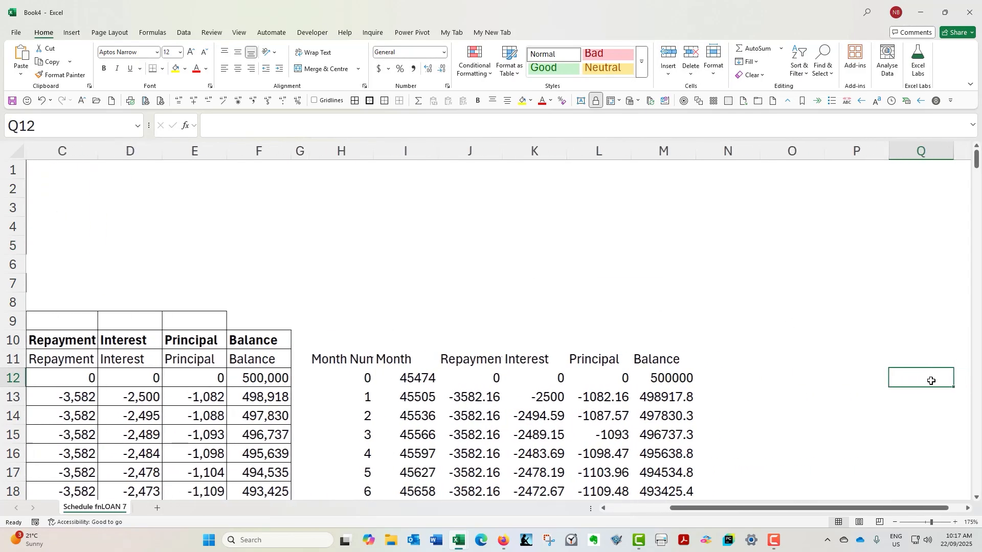
{"action": "key", "text": "Left"}
{"action": "key", "text": "Left"}
{"action": "type", "text": "="}
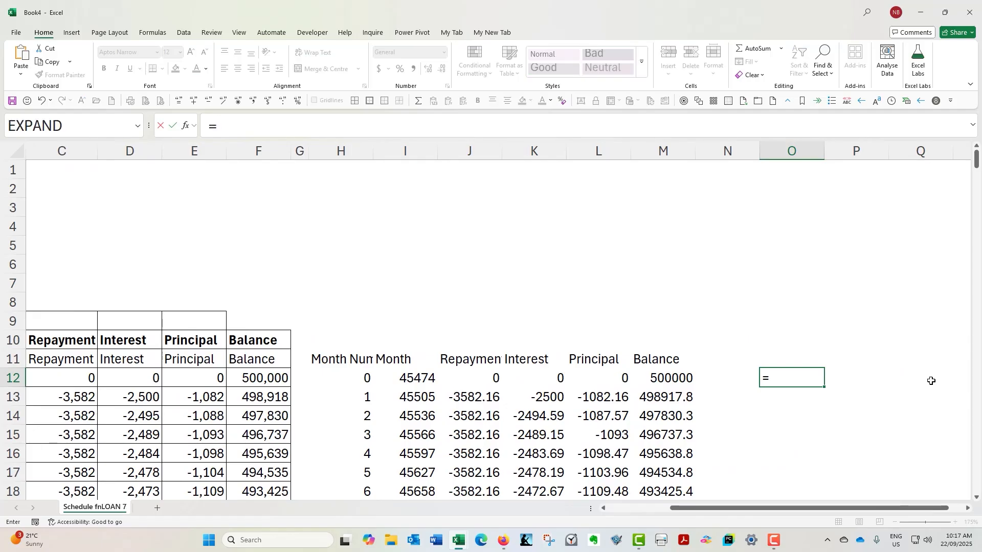
{"action": "type", "text": "fnl"}
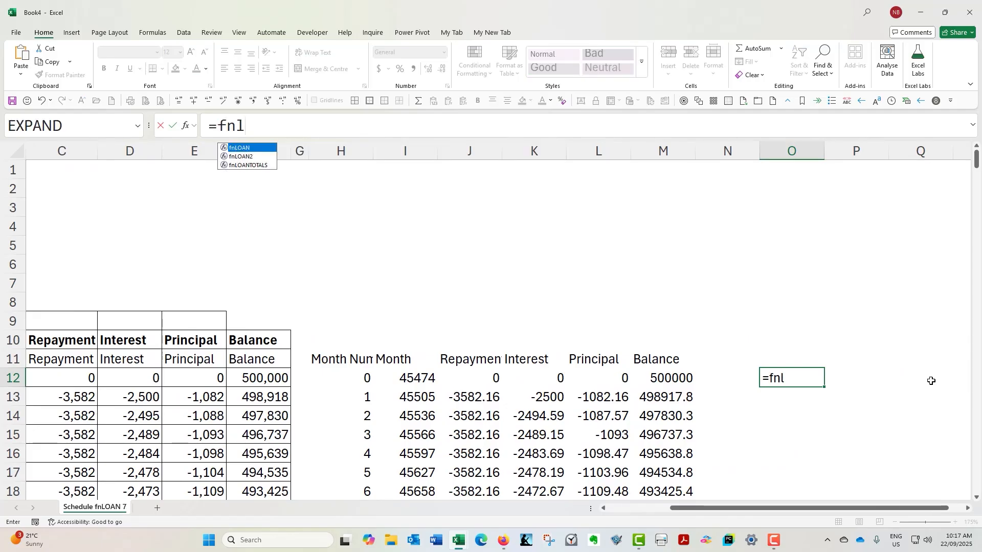
{"action": "key", "text": "Tab"}
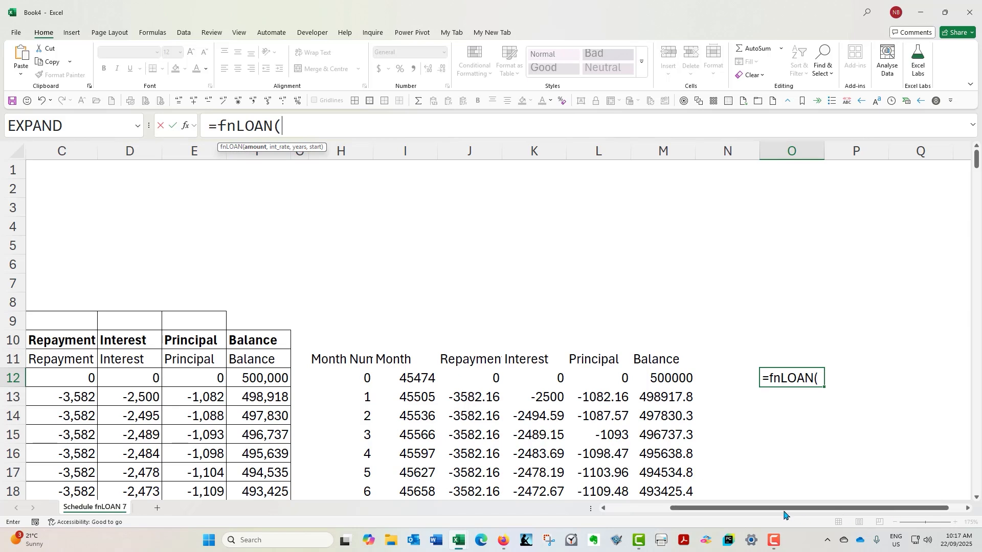
{"action": "scroll", "coordinate": [323, 238], "scroll_direction": "left", "scroll_amount": 3}
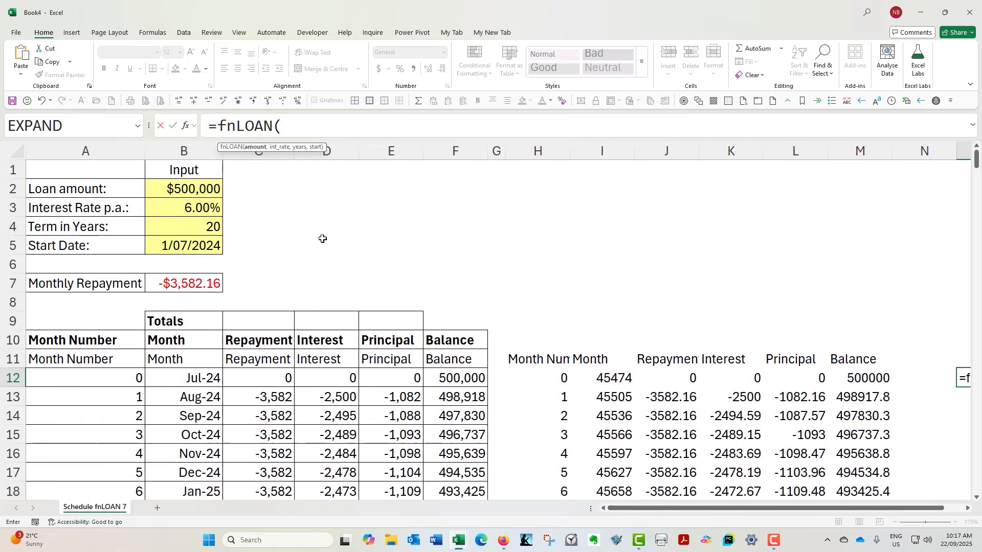
{"action": "left_click", "coordinate": [206, 193]}
{"action": "type", "text": ","}
{"action": "left_click", "coordinate": [203, 209]}
{"action": "type", "text": ","}
{"action": "left_click", "coordinate": [202, 224]}
{"action": "type", "text": ","}
{"action": "left_click", "coordinate": [201, 243]}
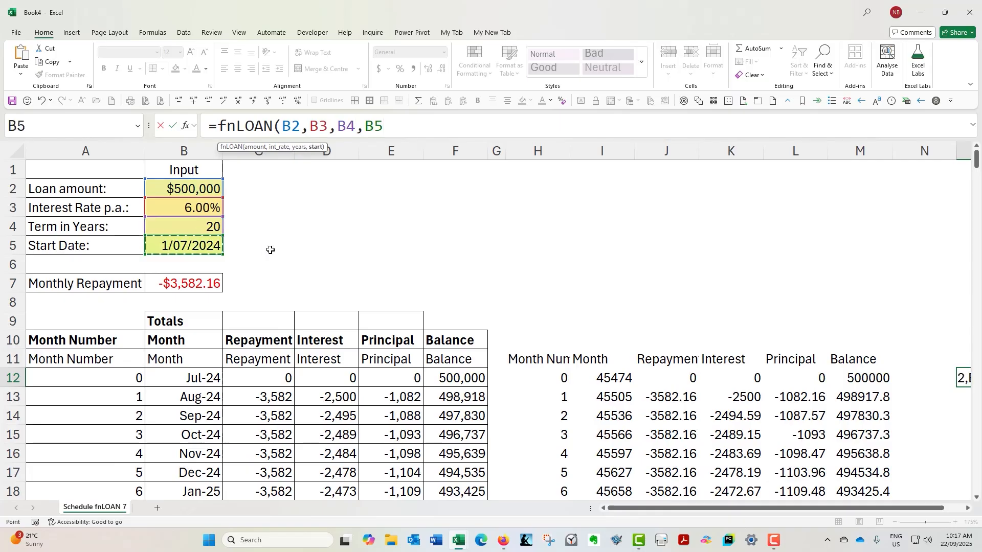
{"action": "type", "text": ")"}
{"action": "key", "text": "ctrl+Return"}
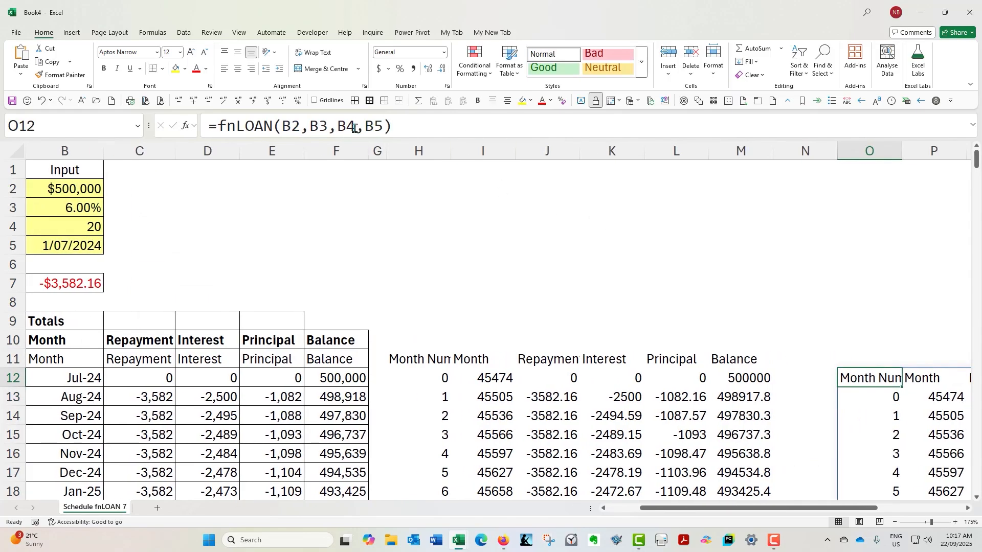
Step: Review the defined names carried into the new workbook and inspect the comment and reference in the fnLOAN definition
{"action": "left_click", "coordinate": [149, 32]}
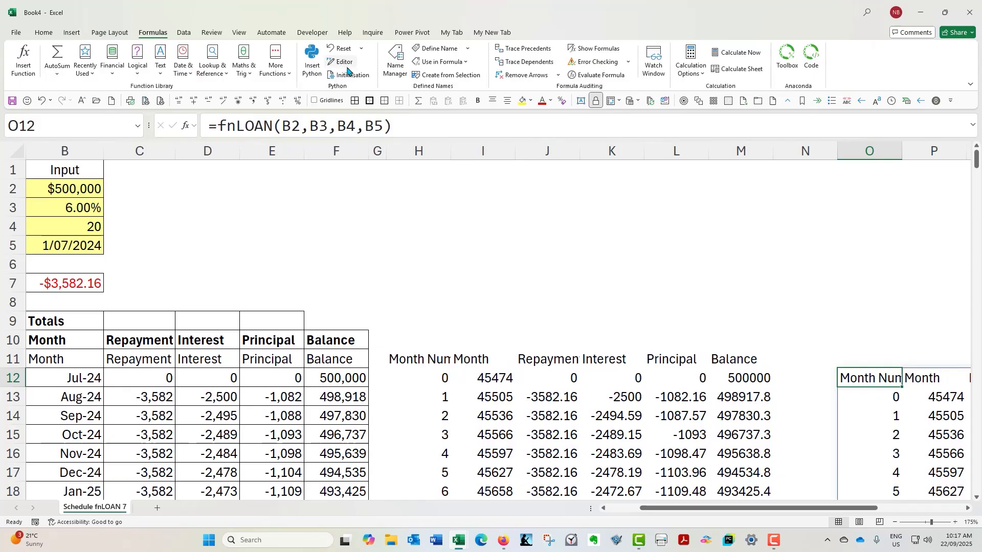
{"action": "left_click", "coordinate": [396, 62]}
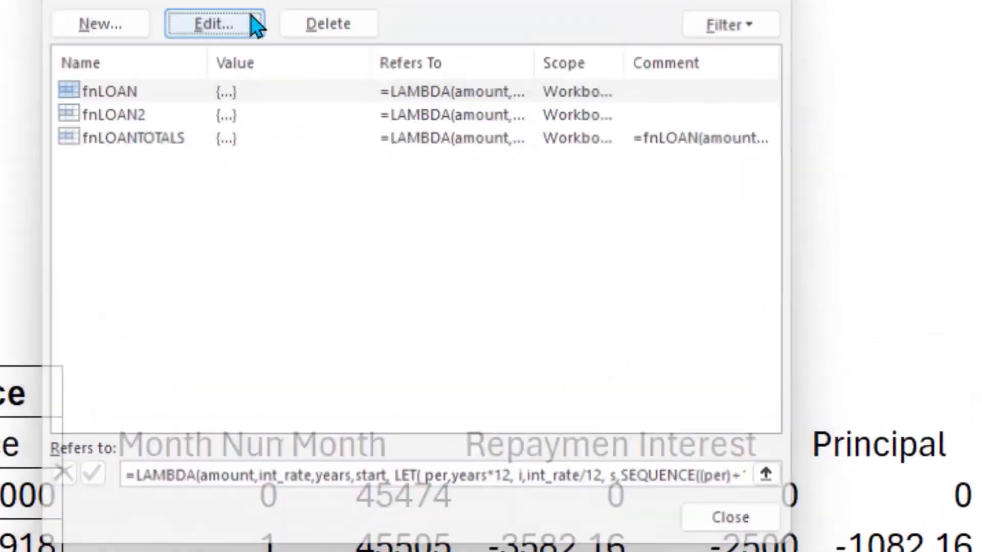
{"action": "left_click", "coordinate": [408, 175]}
{"action": "left_click", "coordinate": [420, 262]}
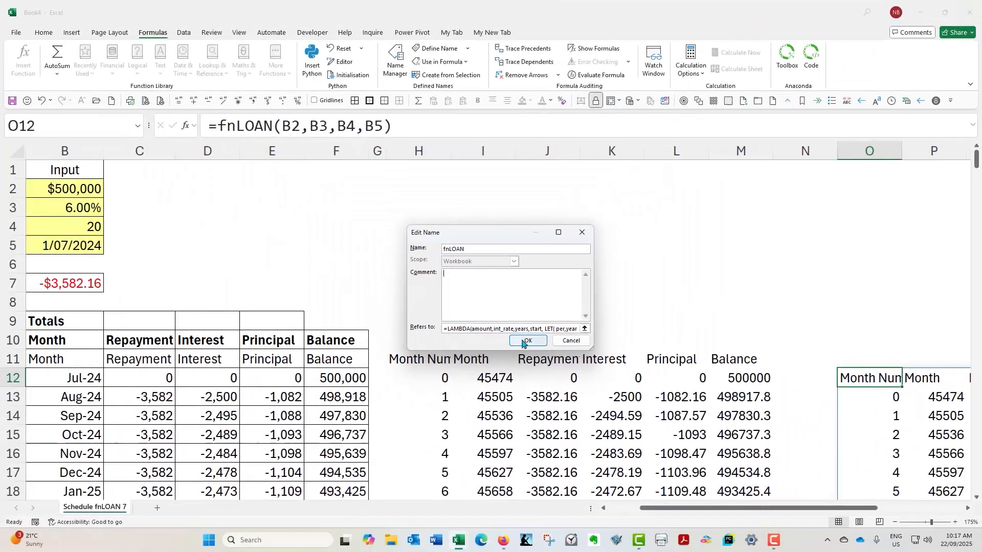
{"action": "left_click", "coordinate": [489, 400]}
{"action": "left_click", "coordinate": [622, 388]}
Step: Look over the schedule beside column N in the new workbook and return to its source formula in O12
{"action": "left_click", "coordinate": [865, 322]}
{"action": "key", "text": "Right"}
{"action": "key", "text": "Right"}
{"action": "key", "text": "Right"}
{"action": "key", "text": "Right"}
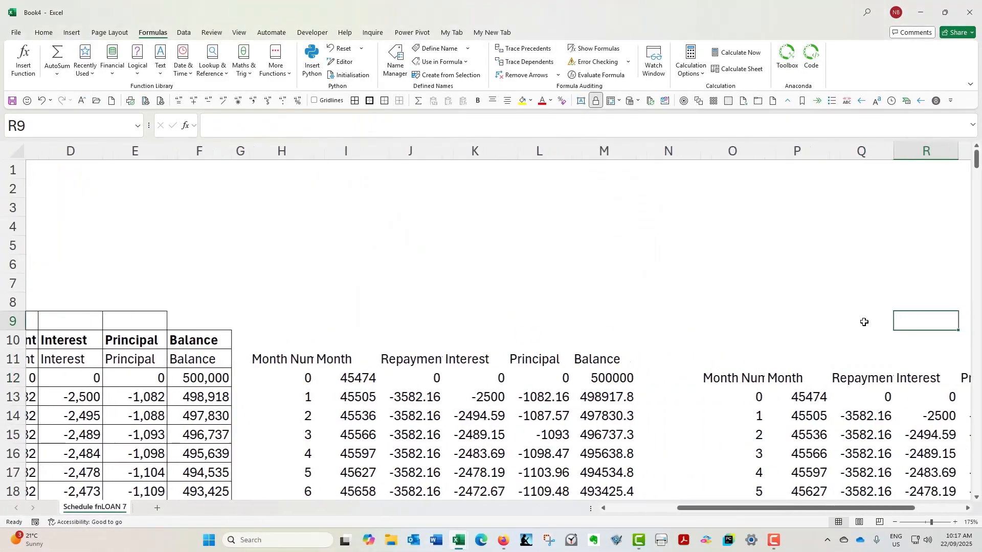
{"action": "key", "text": "Left"}
{"action": "key", "text": "Left"}
{"action": "key", "text": "Left"}
{"action": "key", "text": "Left"}
{"action": "key", "text": "Down"}
{"action": "key", "text": "Down"}
{"action": "key", "text": "Down"}
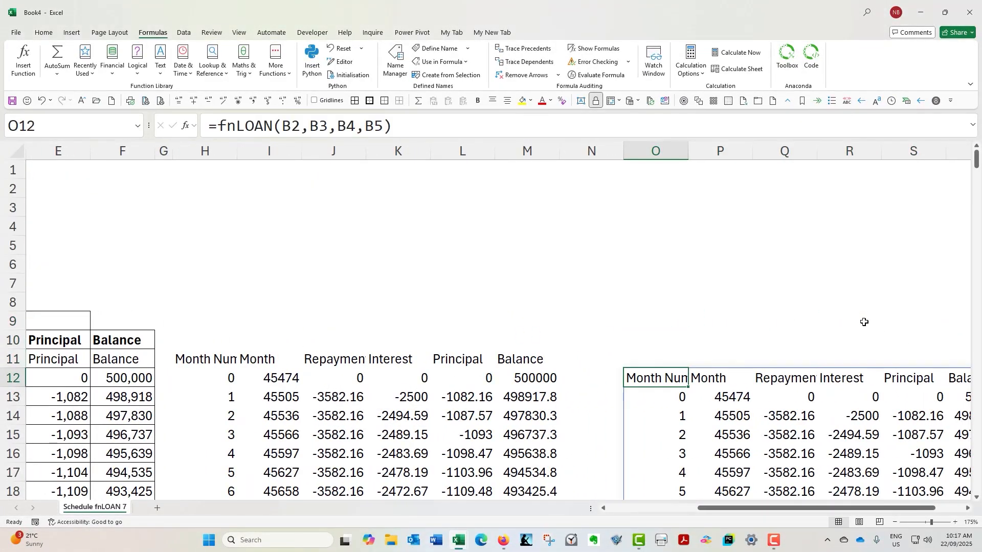